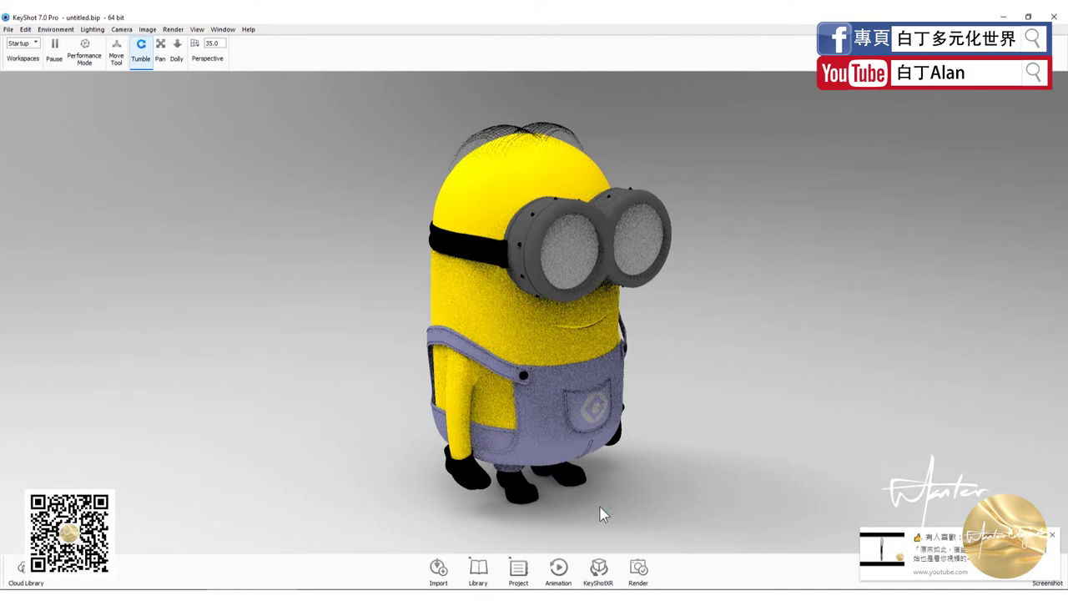
- Dismiss the notification popup and orbit the camera slightly so the goggles face forward
left_click(1054, 536)
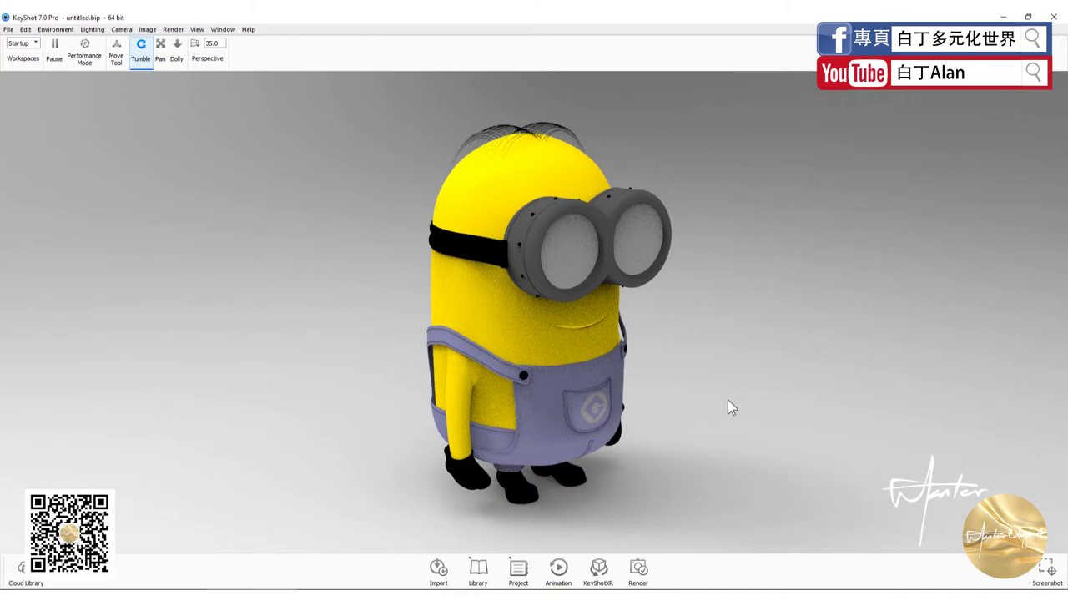
mouse_move(637, 359)
left_mouse_down()
mouse_move(634, 338)
mouse_move(597, 343)
left_mouse_up()
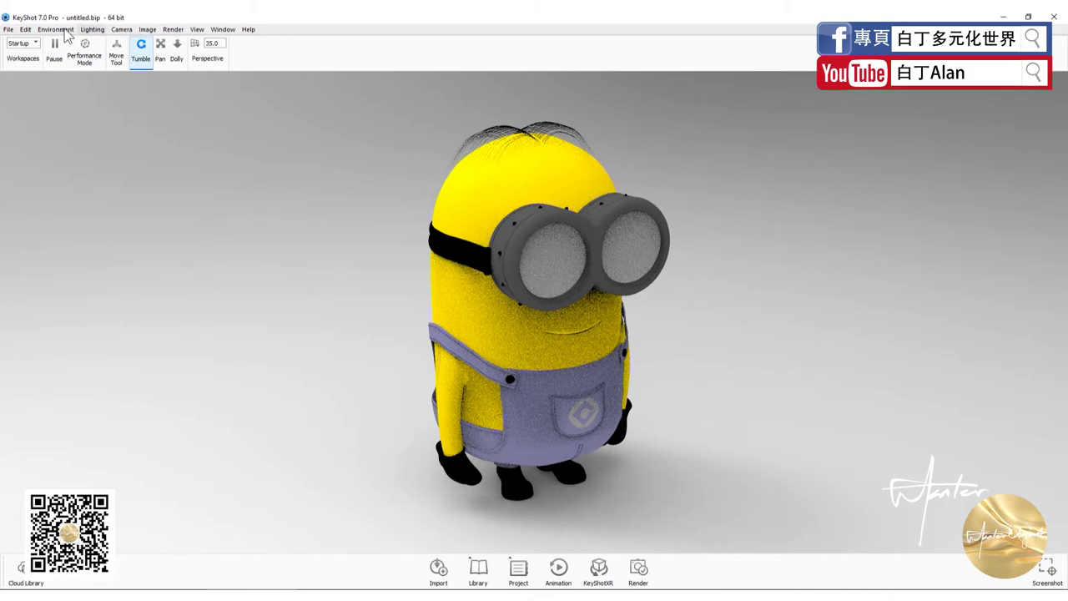
left_click(197, 29)
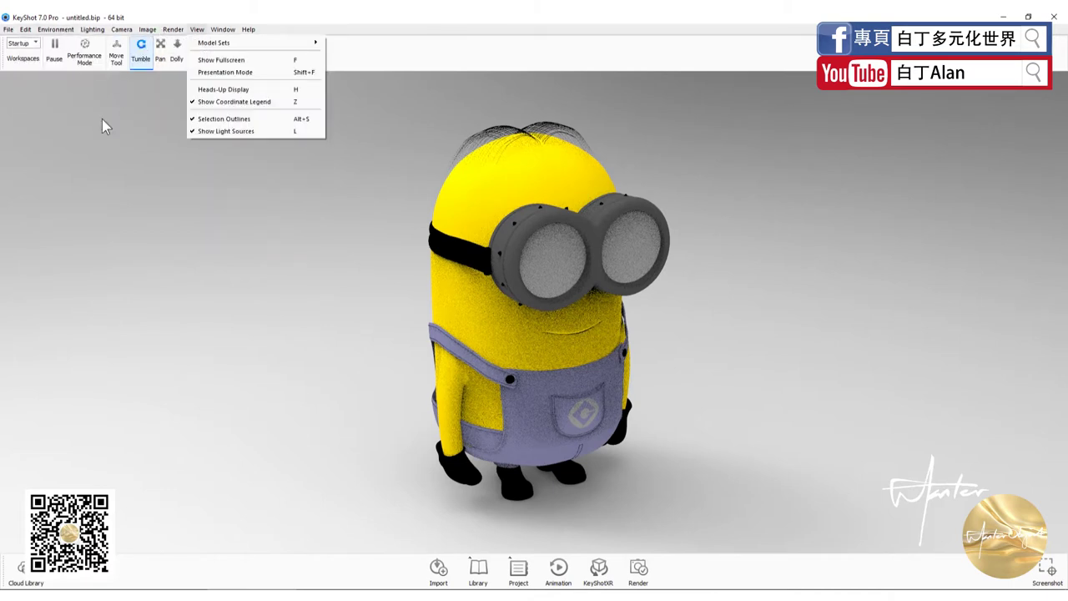
left_click(130, 272)
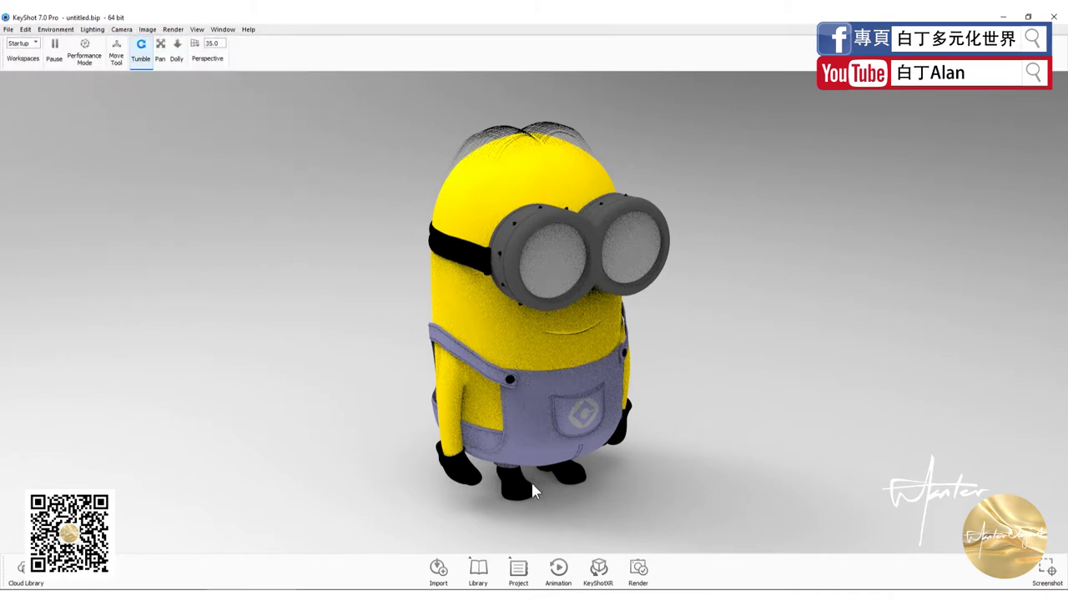
left_click(489, 573)
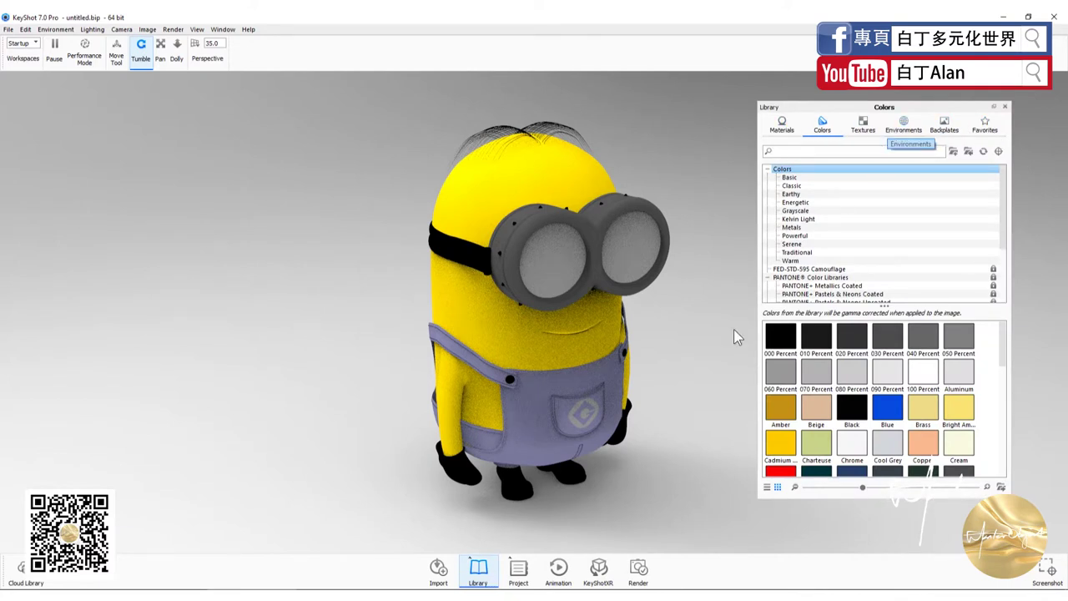
left_click(519, 569)
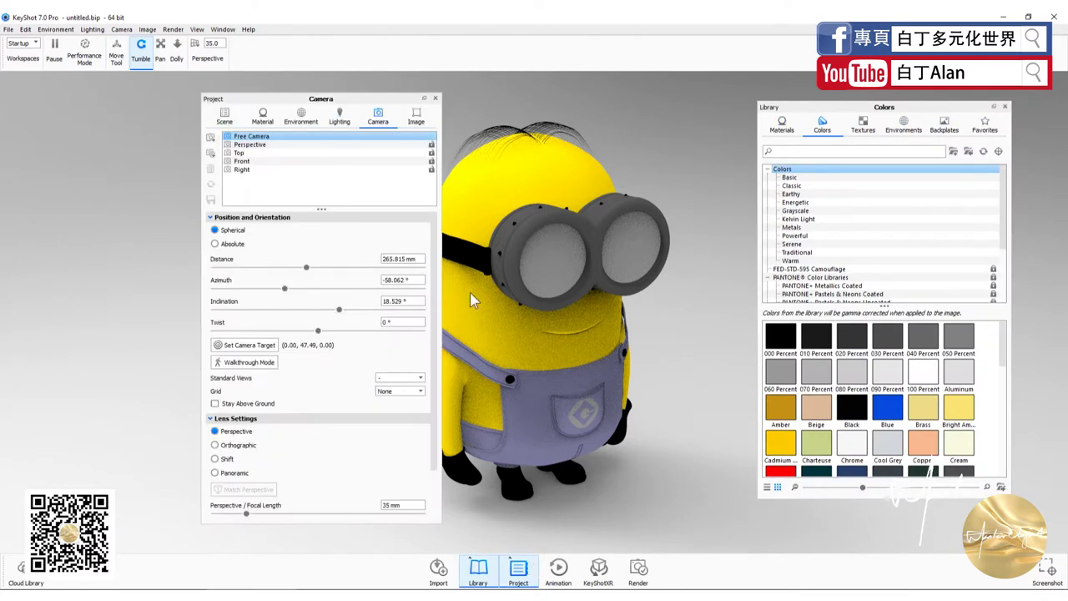
left_click(435, 98)
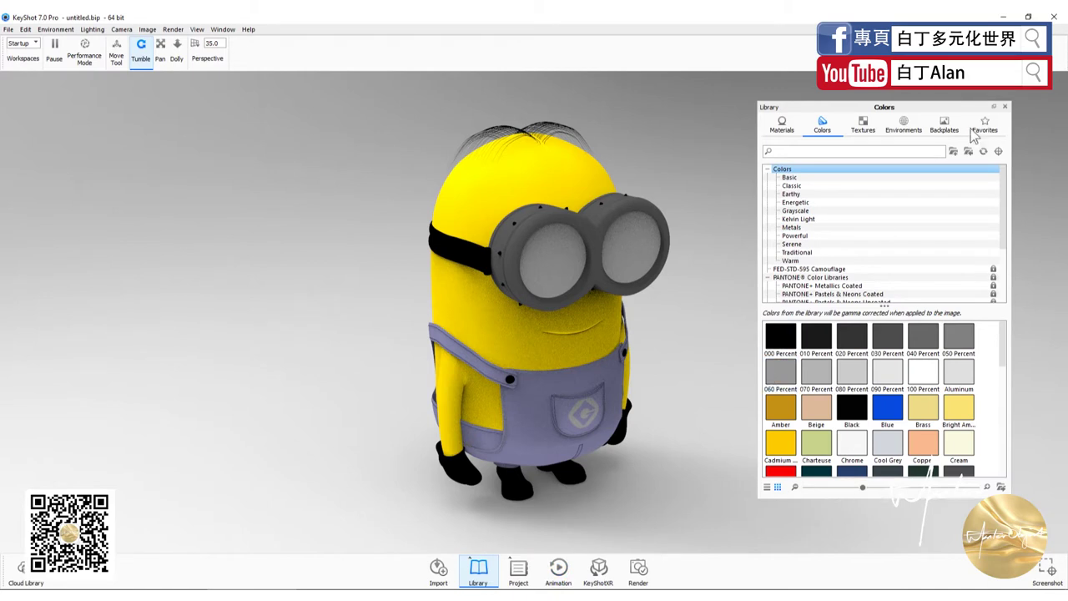
left_click(1006, 106)
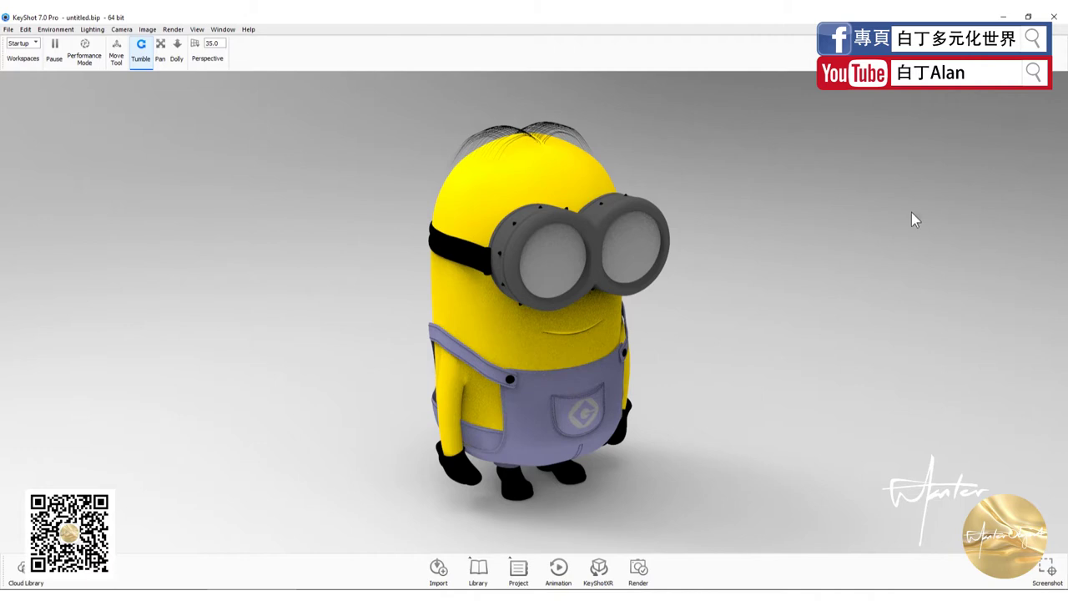
- Open the Metal materials library and try an aluminum material on the minion's body
left_click(478, 569)
left_click(781, 124)
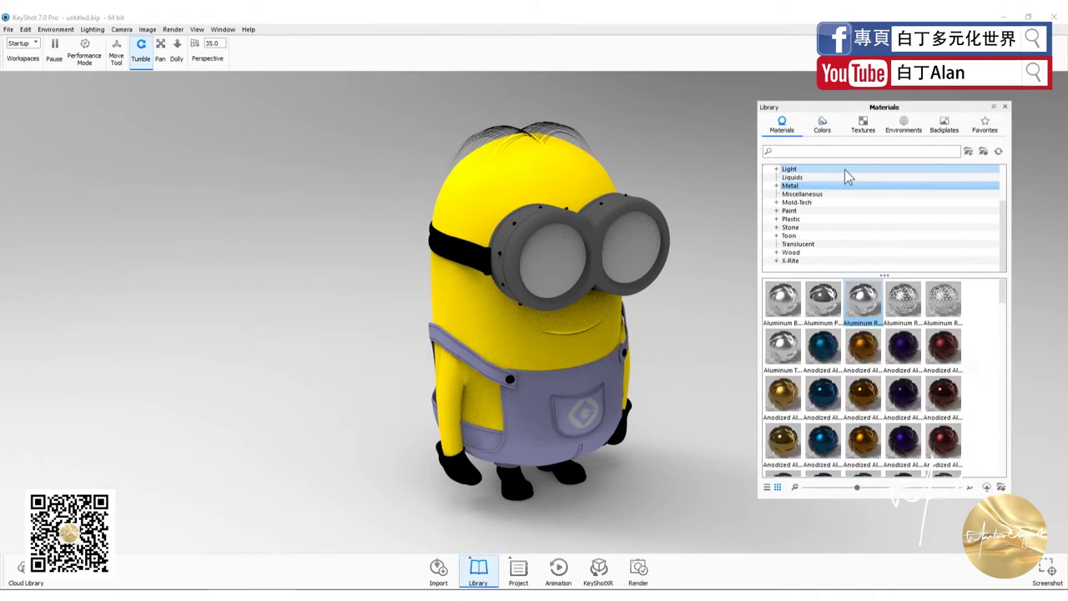
scroll(836, 197, "up", 2)
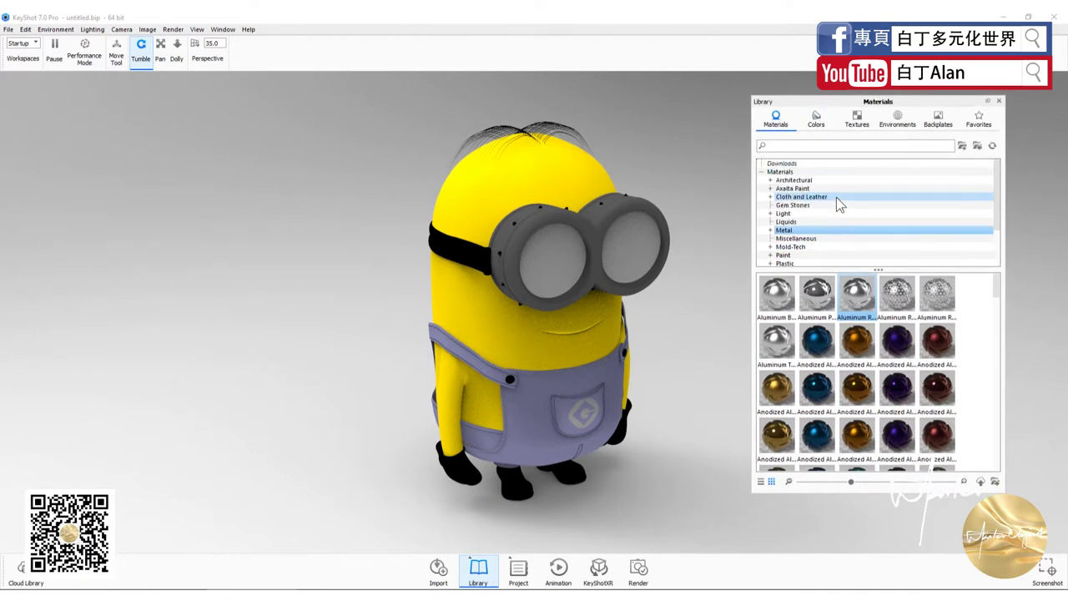
left_click(796, 229)
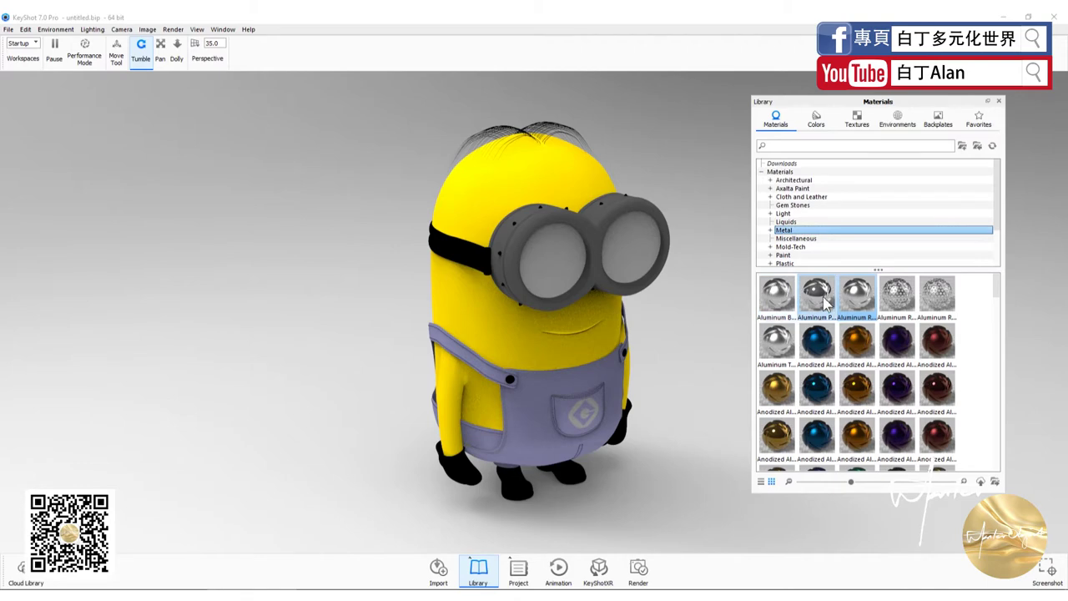
mouse_move(822, 305)
left_mouse_down()
mouse_move(660, 233)
mouse_move(557, 220)
left_mouse_up()
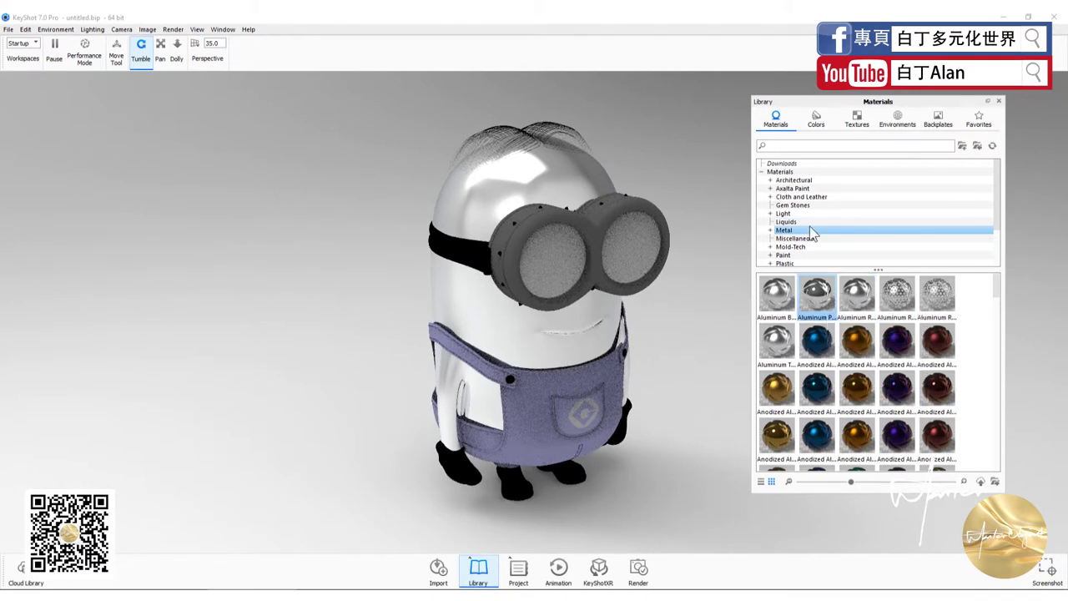
- Search 'steel', settle on Steel Polished for the body after previewing Steel Rough, and show environments
type("steel")
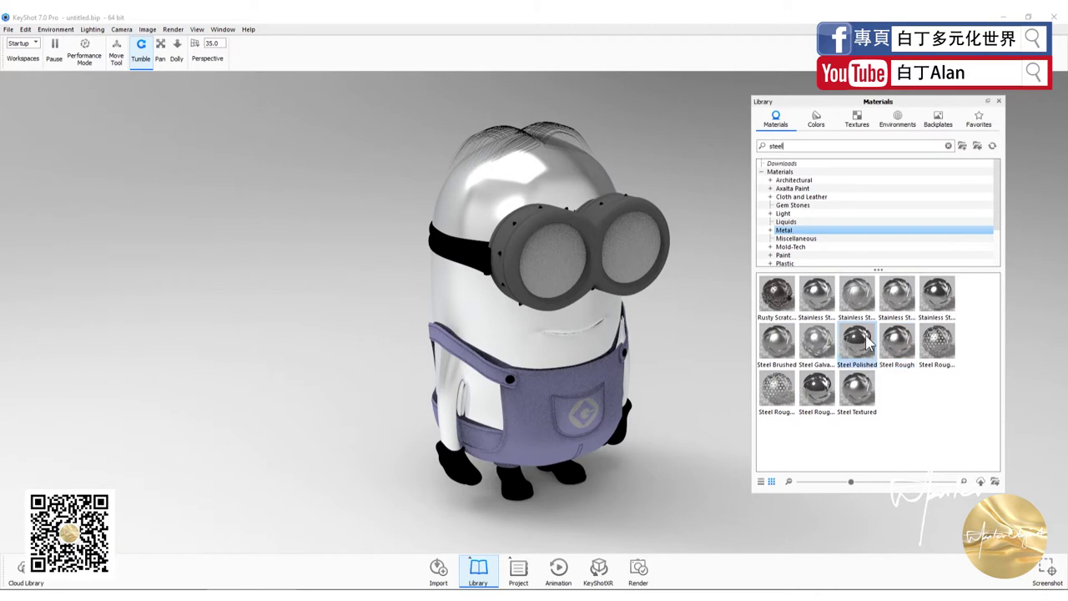
left_click_drag(868, 343, 542, 182)
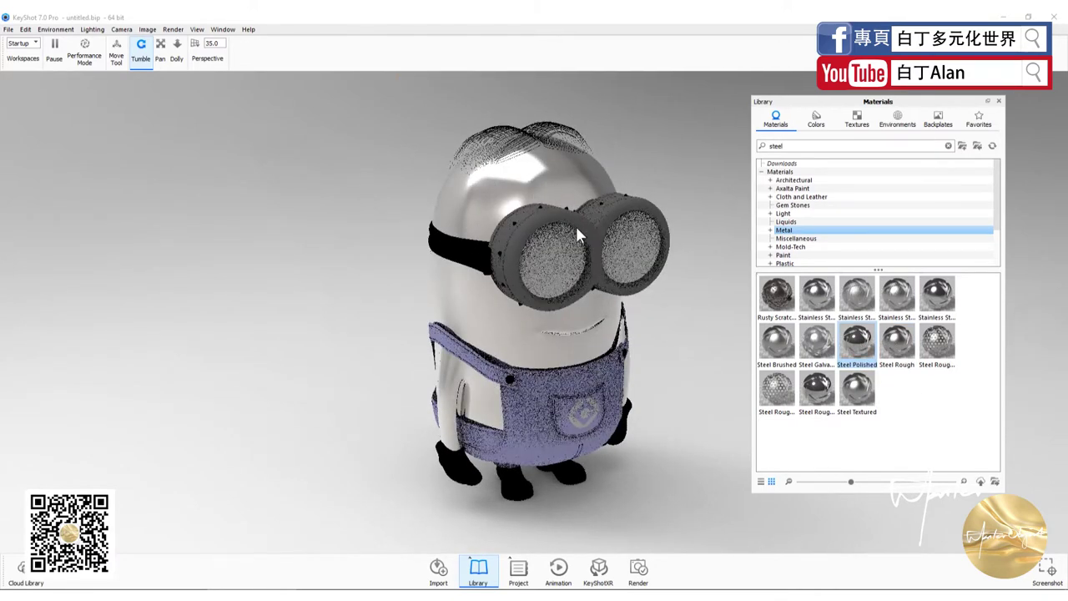
left_click_drag(817, 388, 530, 178)
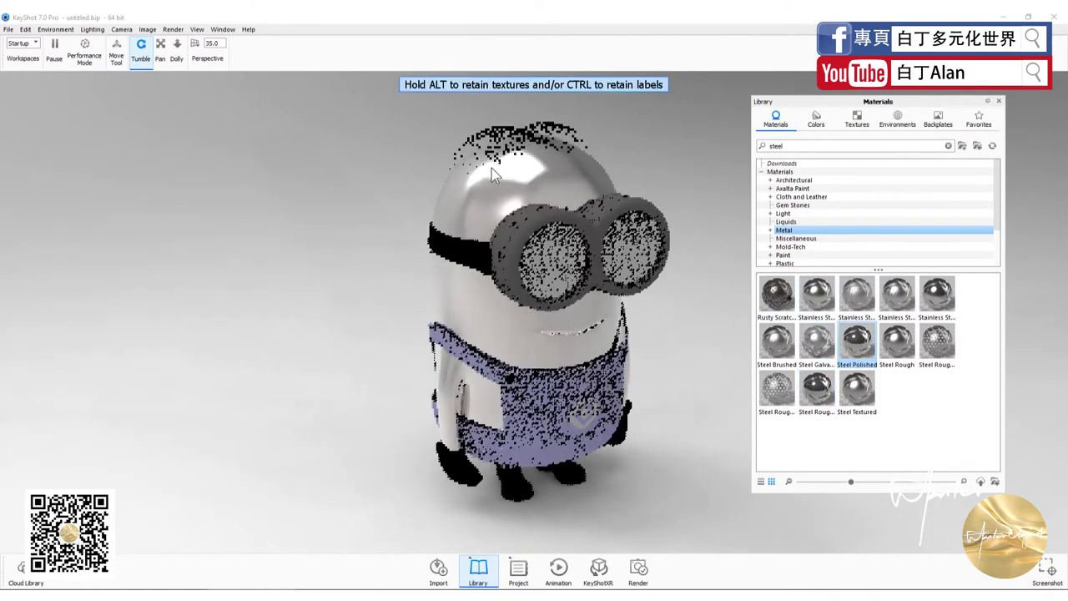
left_click_drag(866, 366, 491, 168)
left_click(890, 125)
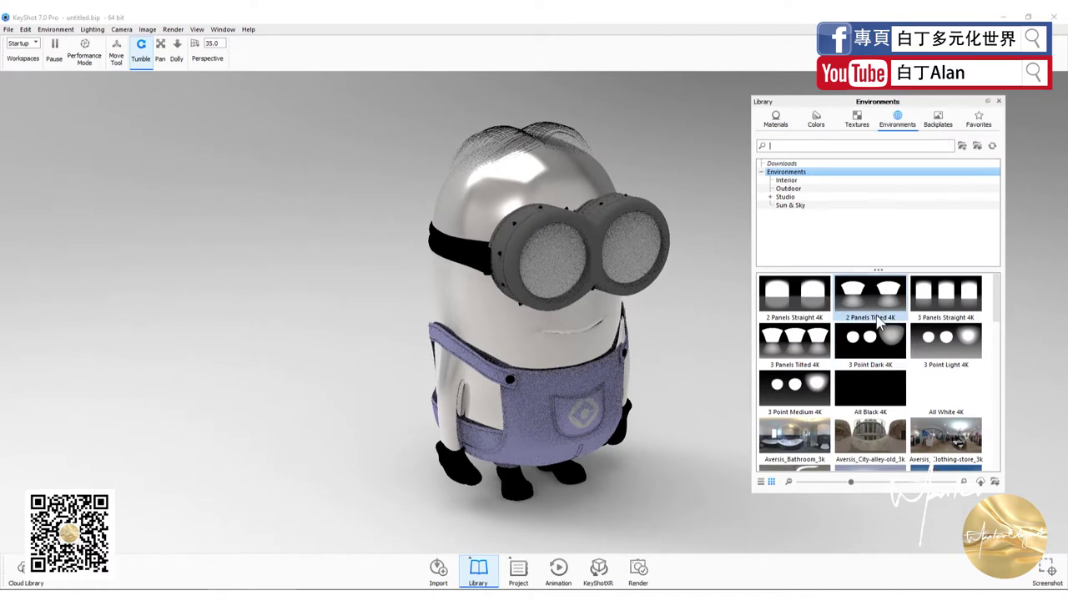
- Light the scene with 3 Panels Straight 4K, rotate it, then switch to 2 Panels Tilted 4K
left_click_drag(954, 300, 799, 301)
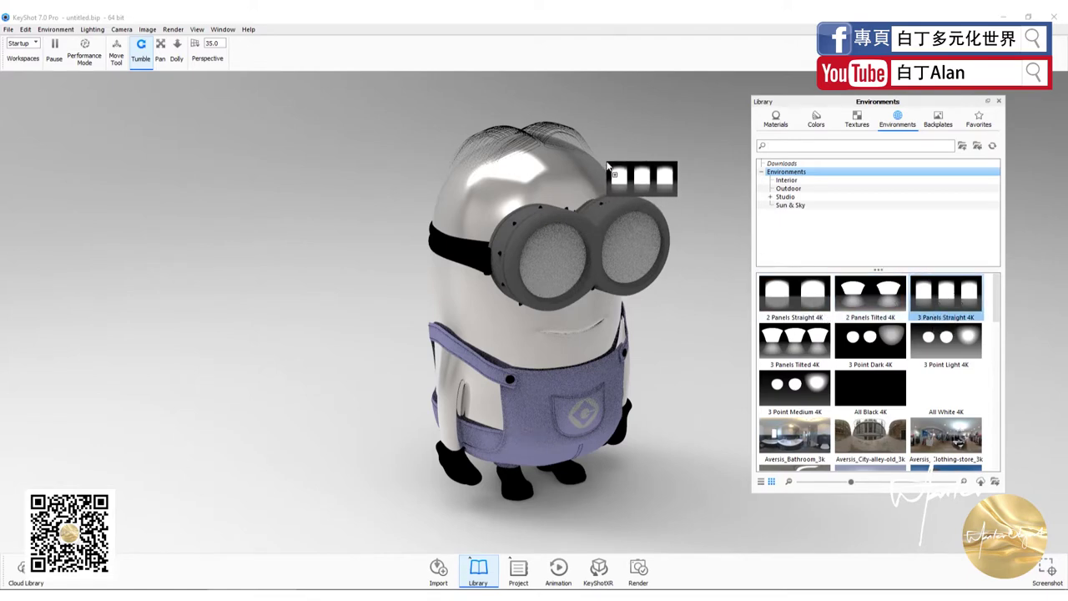
left_click_drag(801, 302, 643, 177)
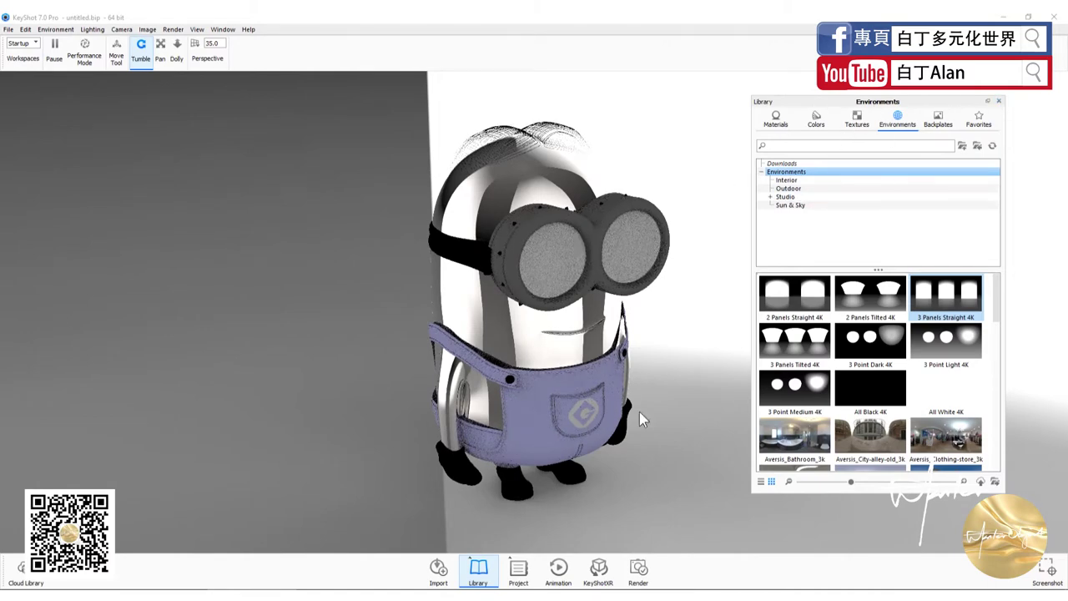
mouse_move(592, 494)
left_mouse_down("ctrl")
mouse_move(686, 494)
mouse_move(783, 517)
mouse_move(529, 500)
left_mouse_up("ctrl")
double_click(870, 294)
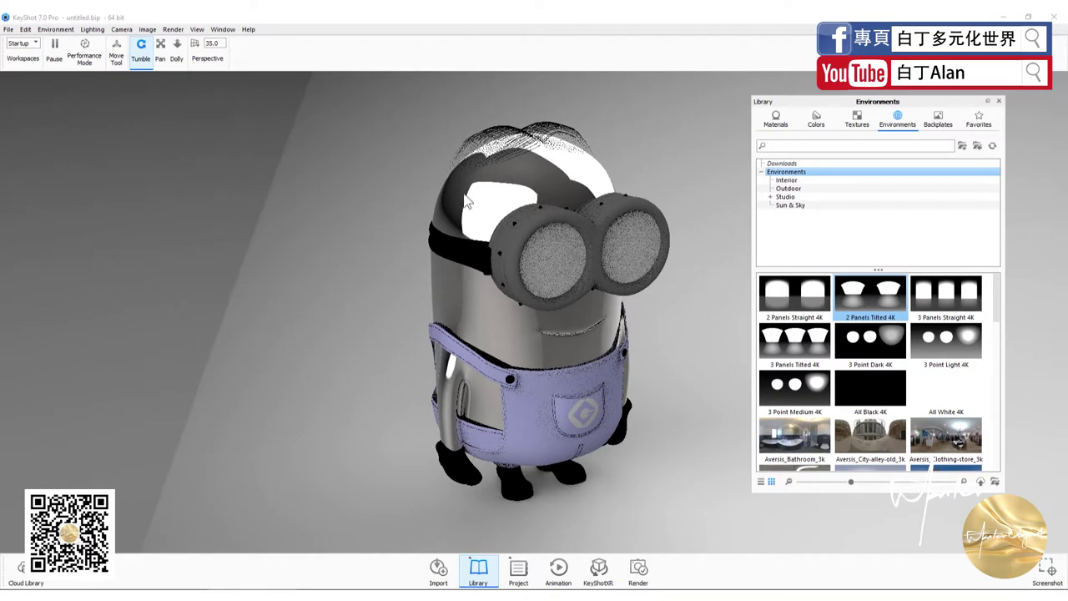
- Return the library to the steel material results after another look at the environments
left_click(776, 118)
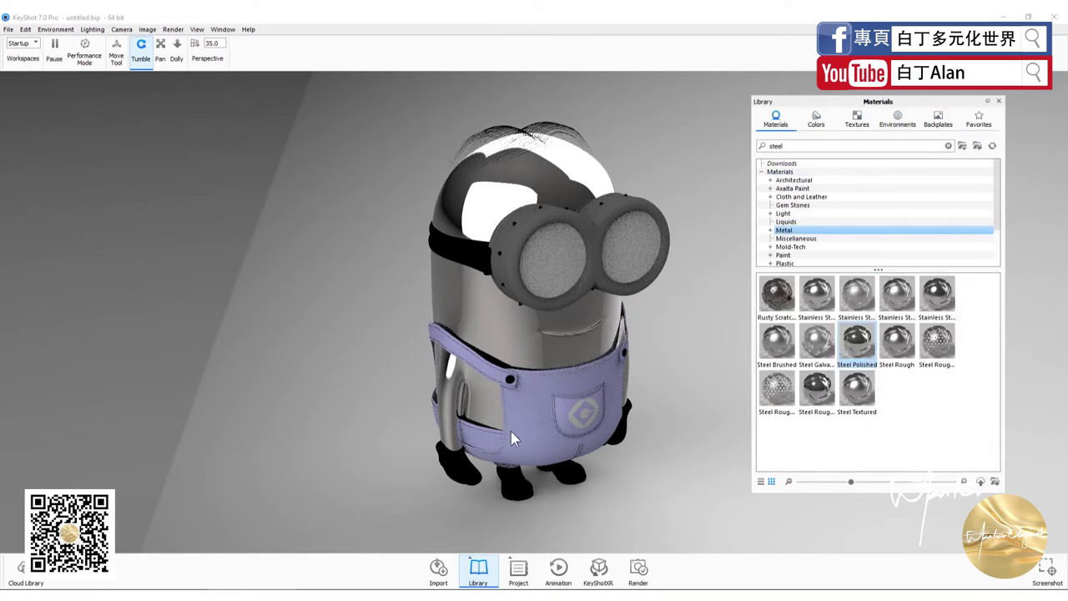
left_click(905, 121)
scroll(868, 434, "down", 5)
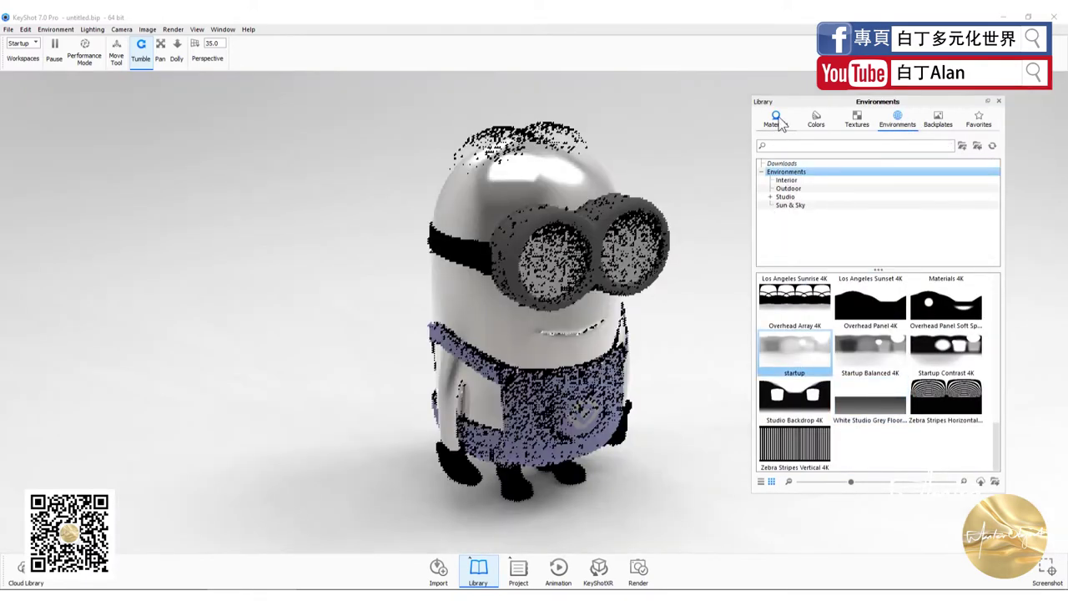
left_click(776, 118)
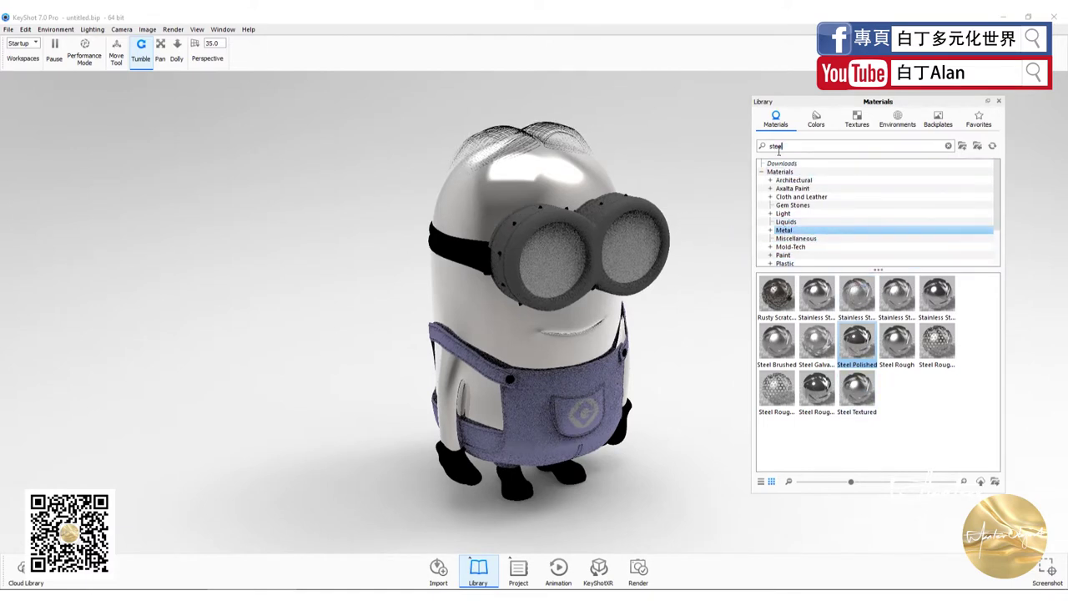
- Apply Silver Polished from an 'si' search to the body and open its material settings
type("sil")
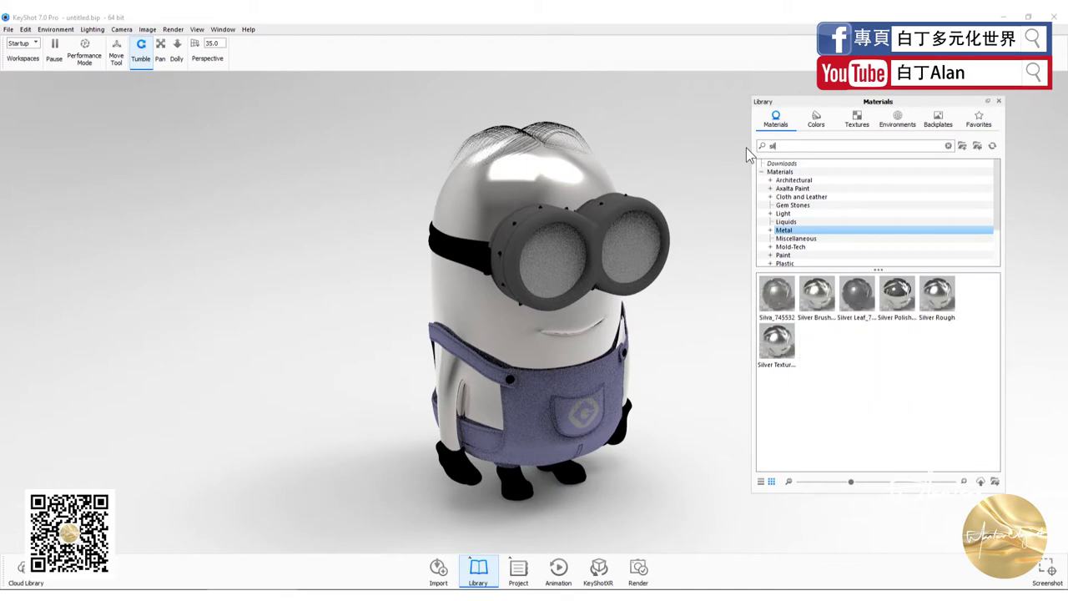
left_click_drag(879, 301, 501, 250)
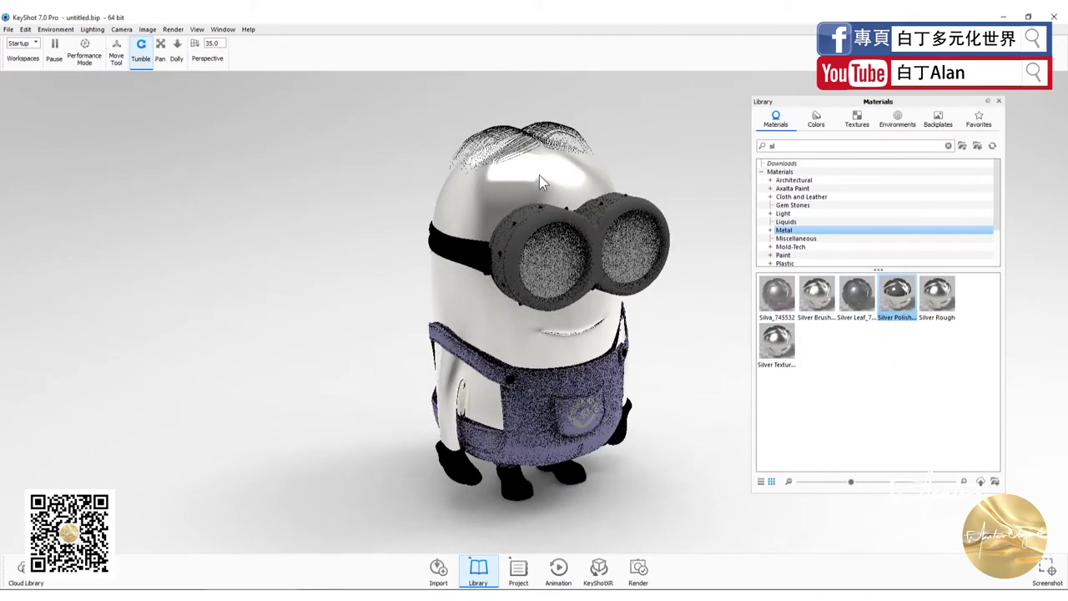
double_click(539, 175)
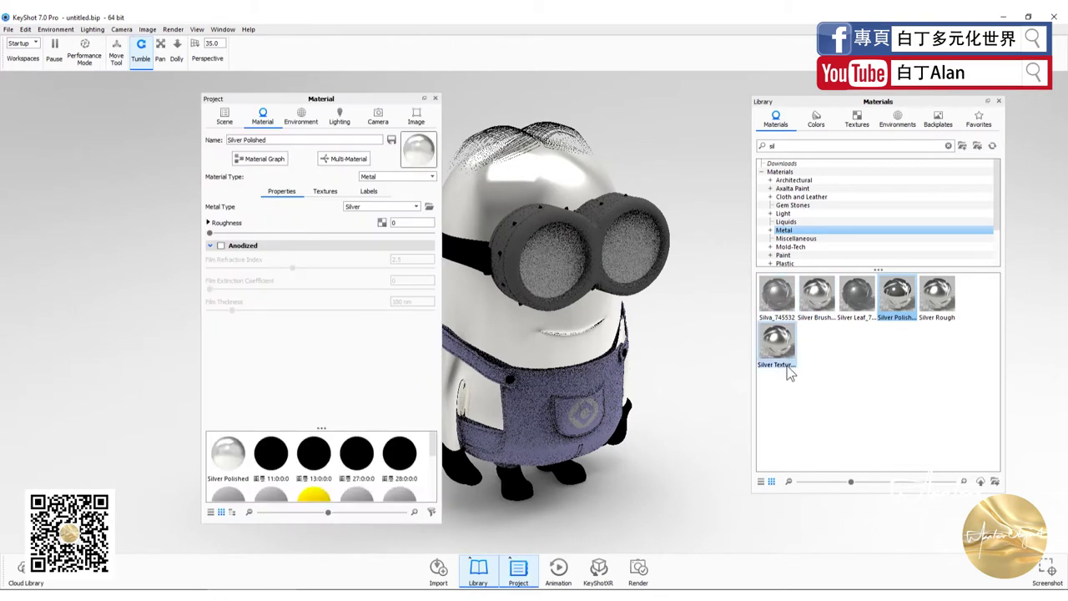
- Lower the Silver Polished Roughness to a small value of 0.03
double_click(410, 225)
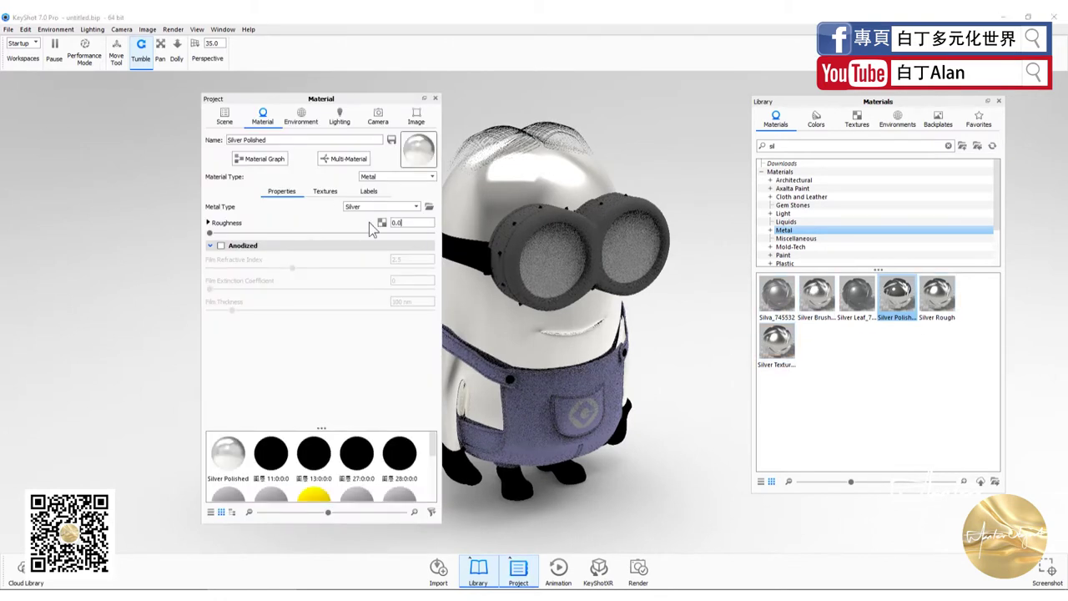
type("3")
key("Return")
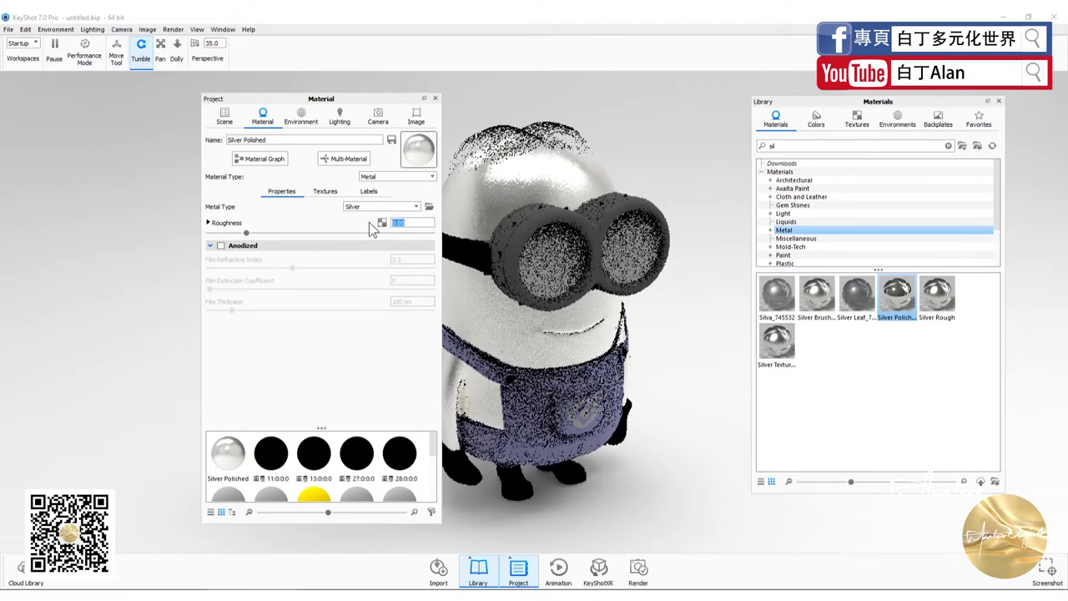
left_click(409, 224)
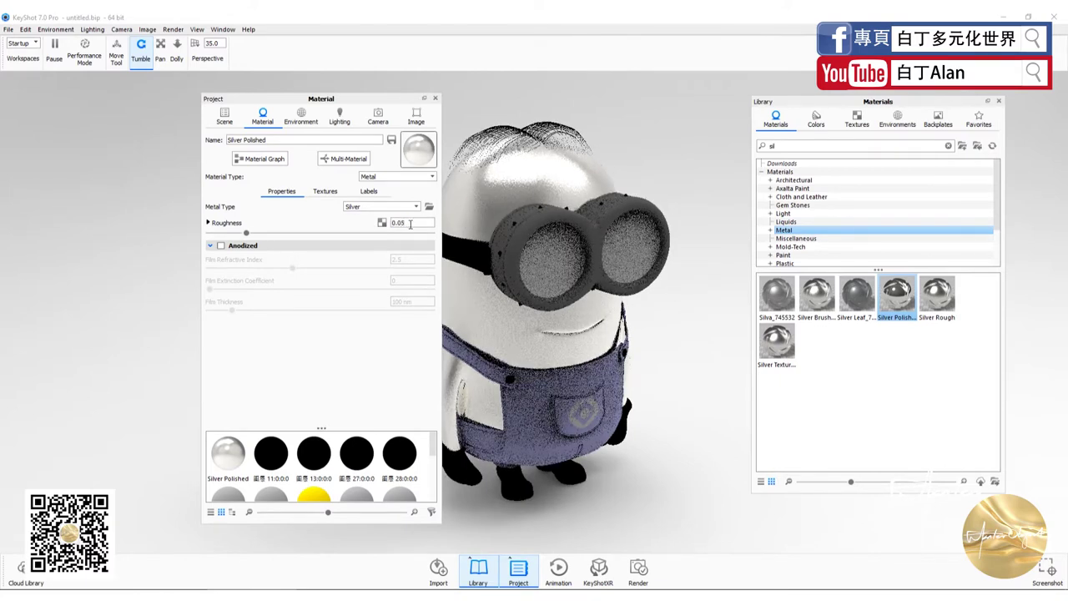
type("3")
key("Return")
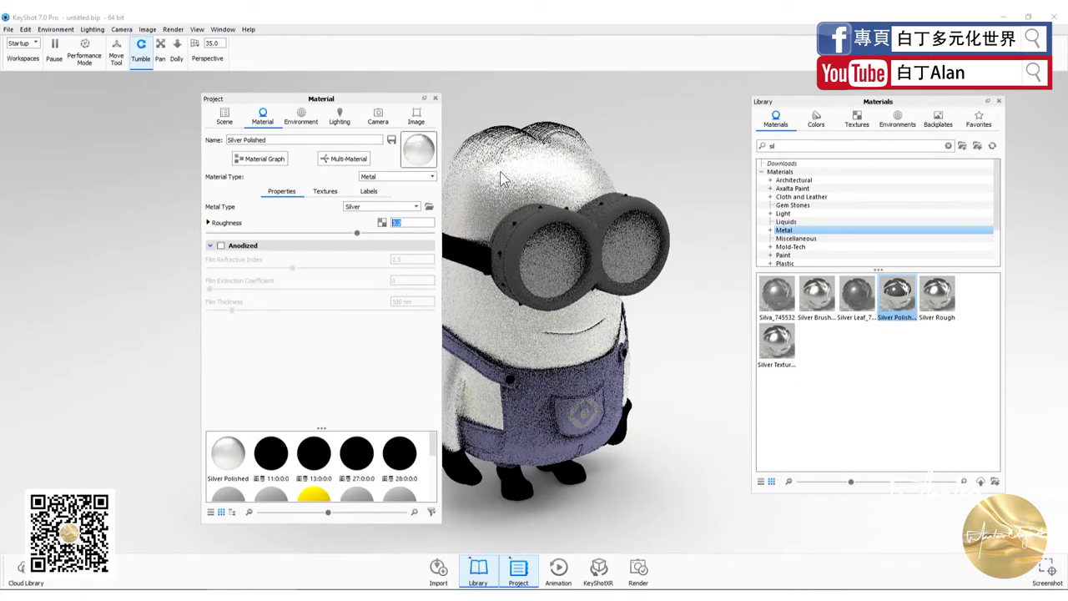
type("0.")
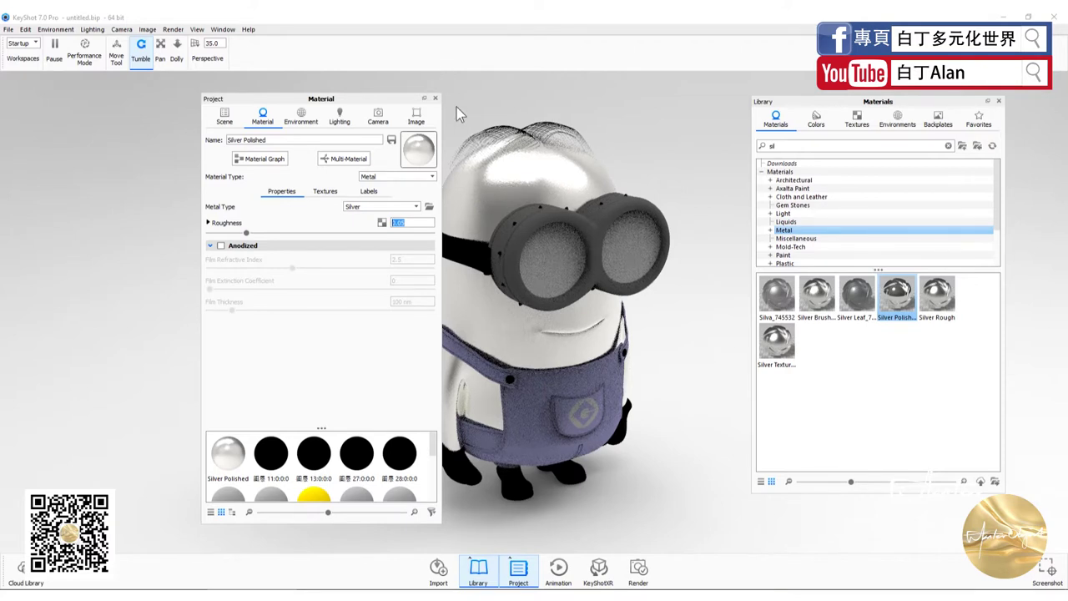
- Close the material settings and clear the search to browse all Metal materials
left_click(436, 99)
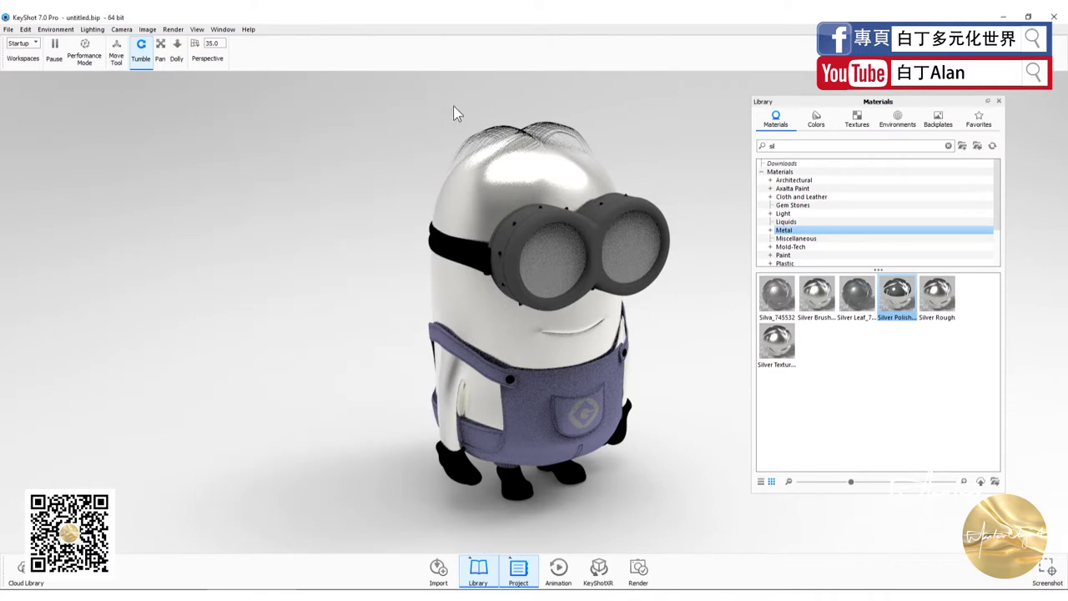
left_click(838, 225)
key("BackSpace")
key("BackSpace")
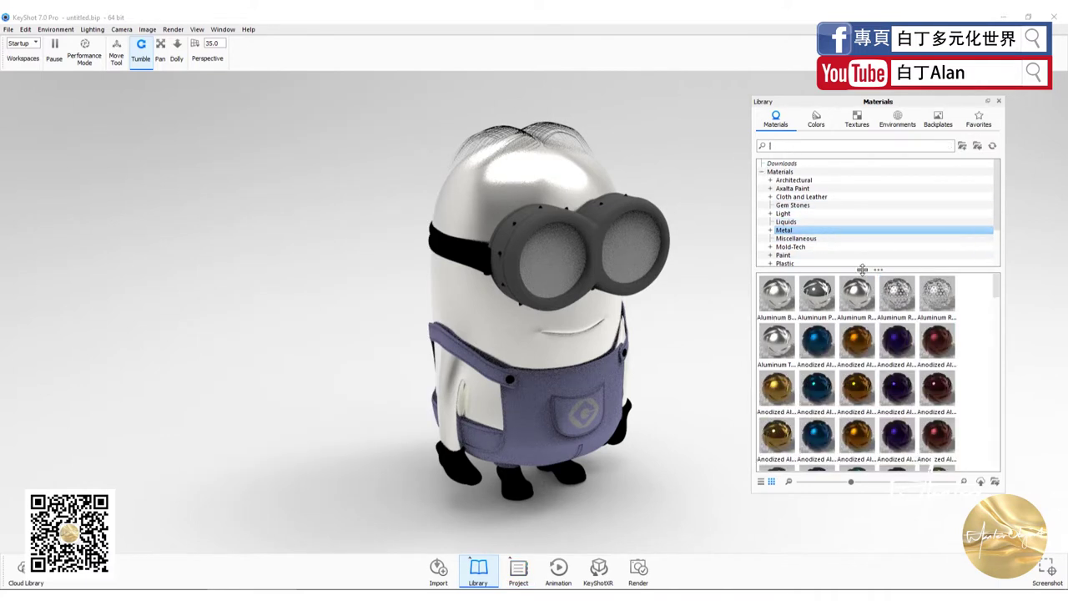
scroll(886, 385, "down", 5)
scroll(886, 386, "down", 3)
scroll(886, 385, "up", 3)
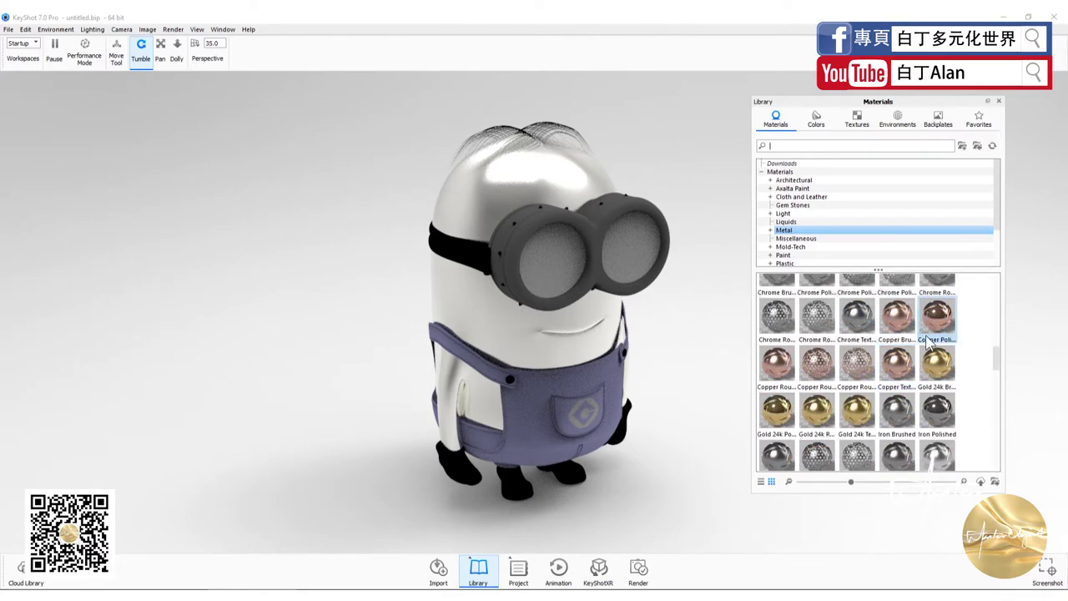
scroll(931, 342, "down", 3)
scroll(926, 359, "down", 1)
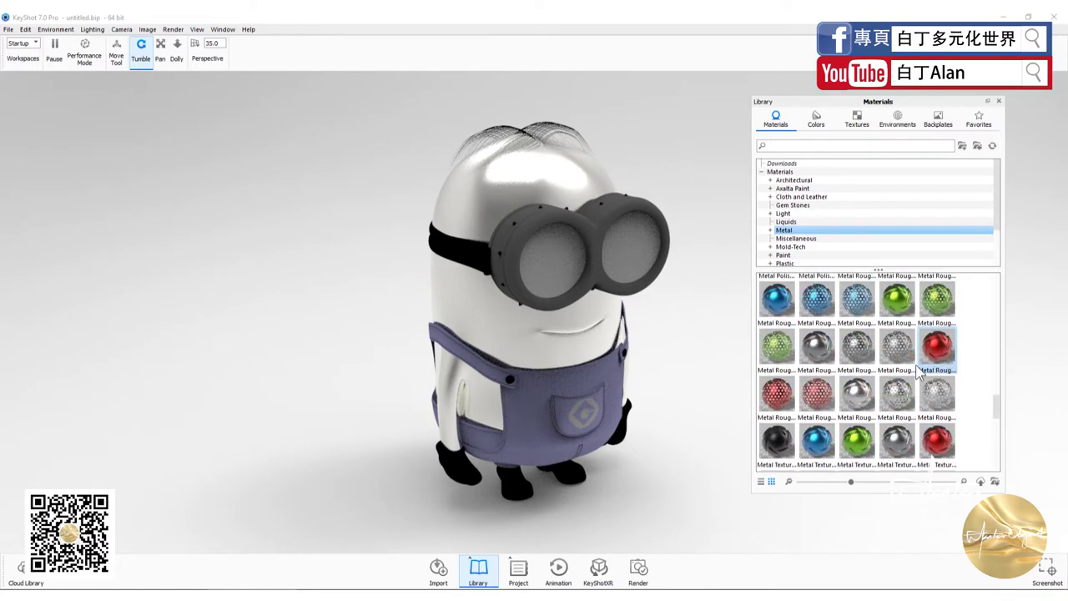
scroll(909, 375, "up", 1)
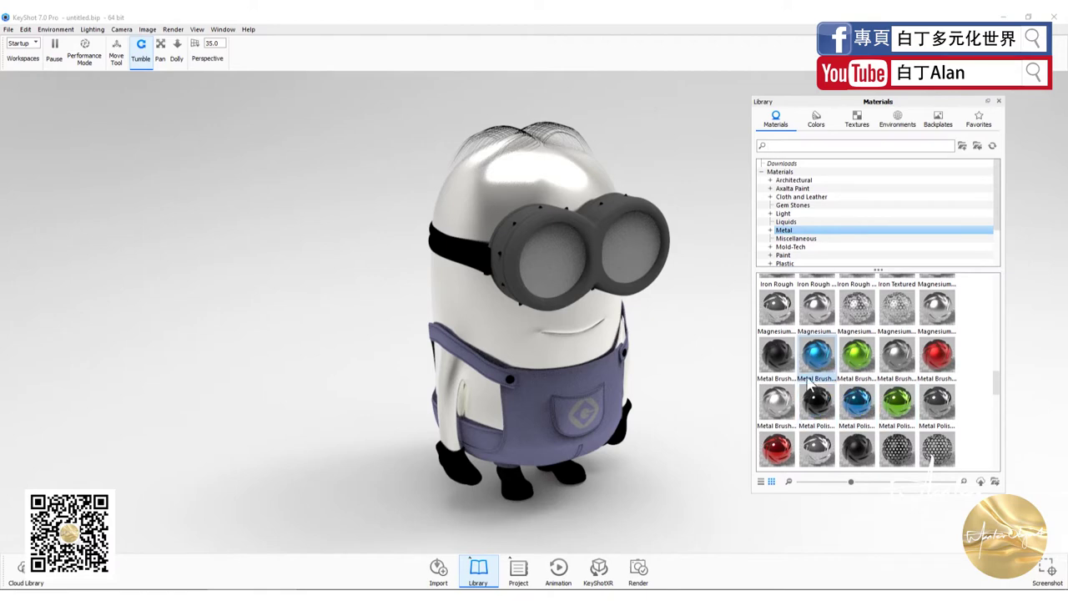
- Enlarge the library panel, apply Metal Polished Blue to the body, and open its settings
left_click_drag(753, 353, 709, 353)
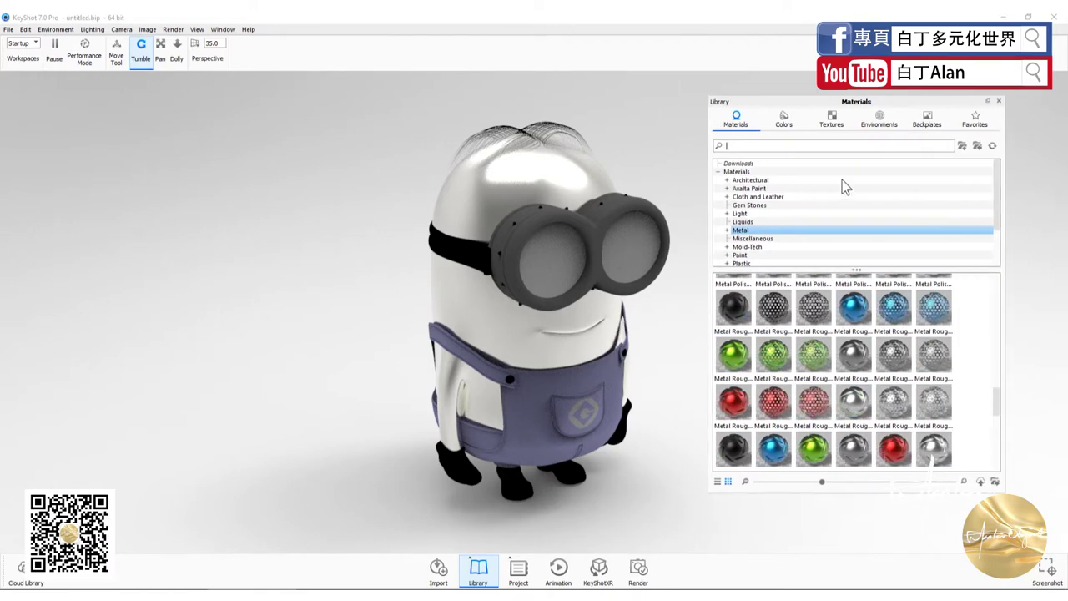
left_click(882, 122)
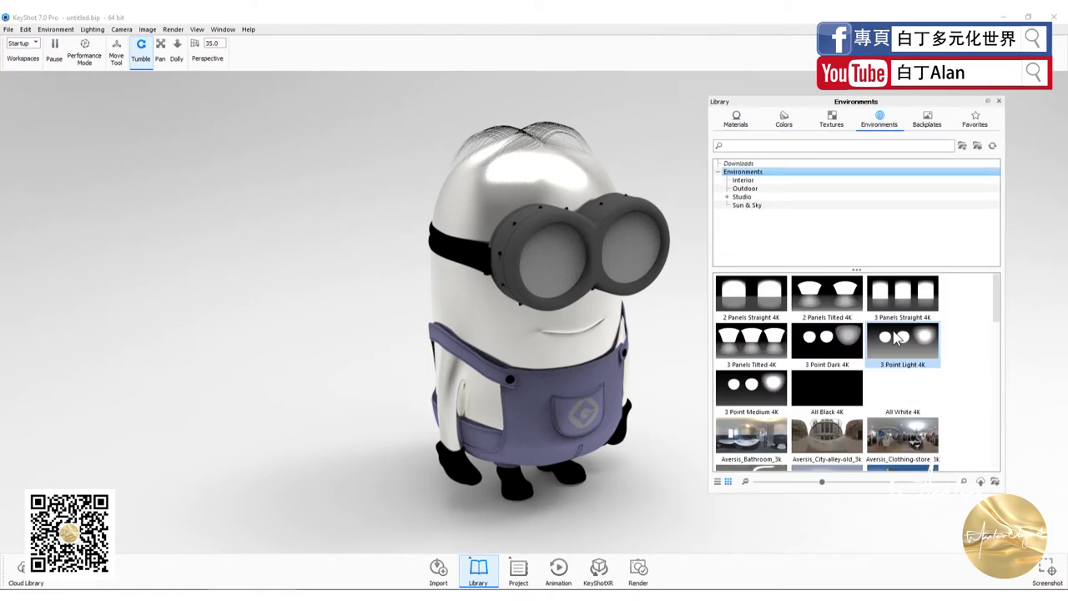
left_click(737, 125)
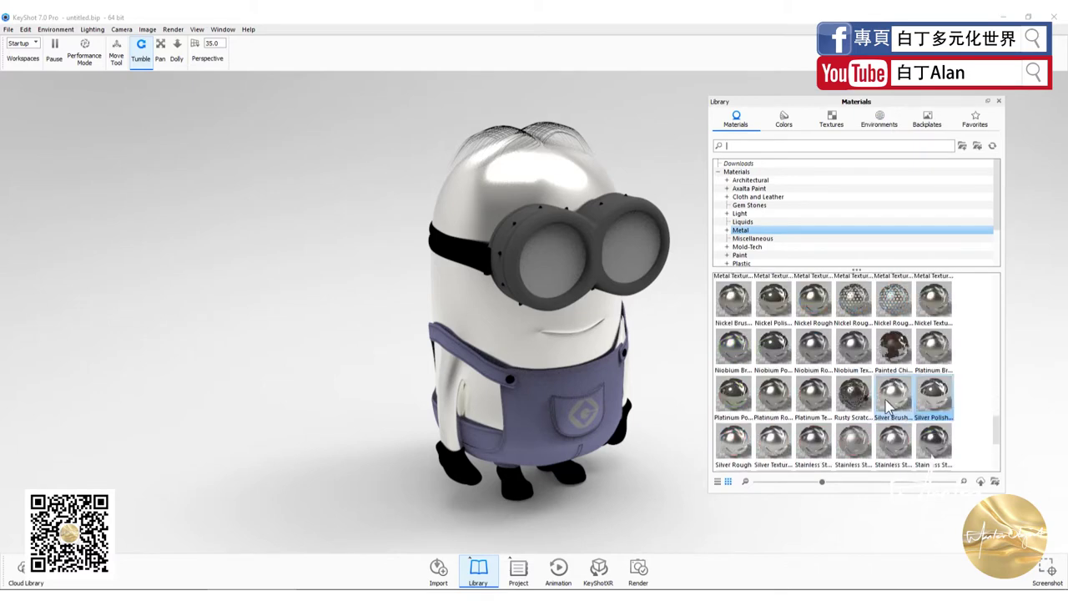
scroll(888, 404, "down", 5)
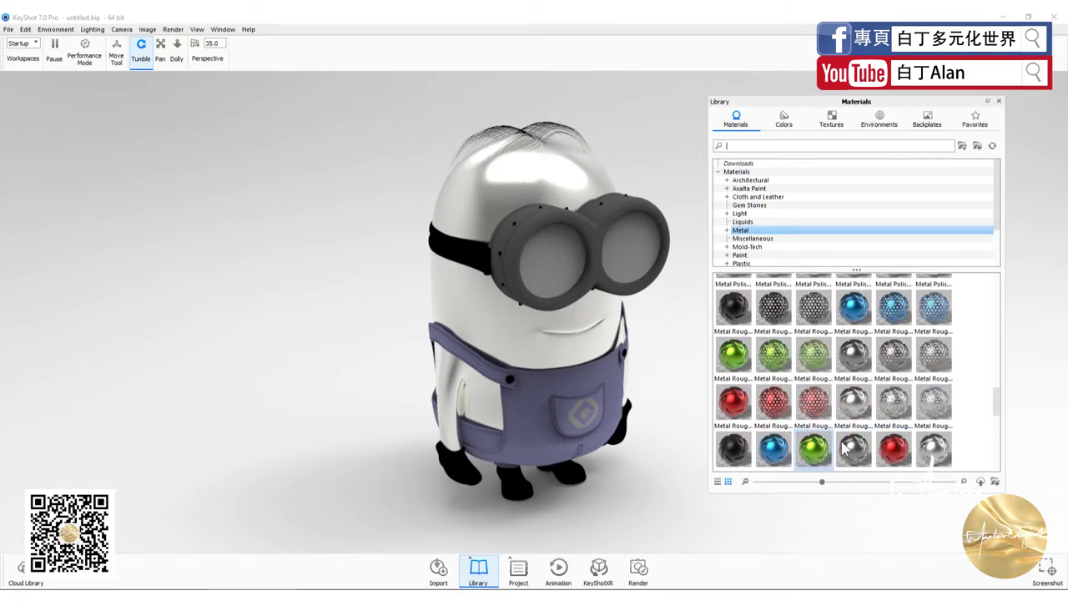
left_click_drag(948, 492, 948, 535)
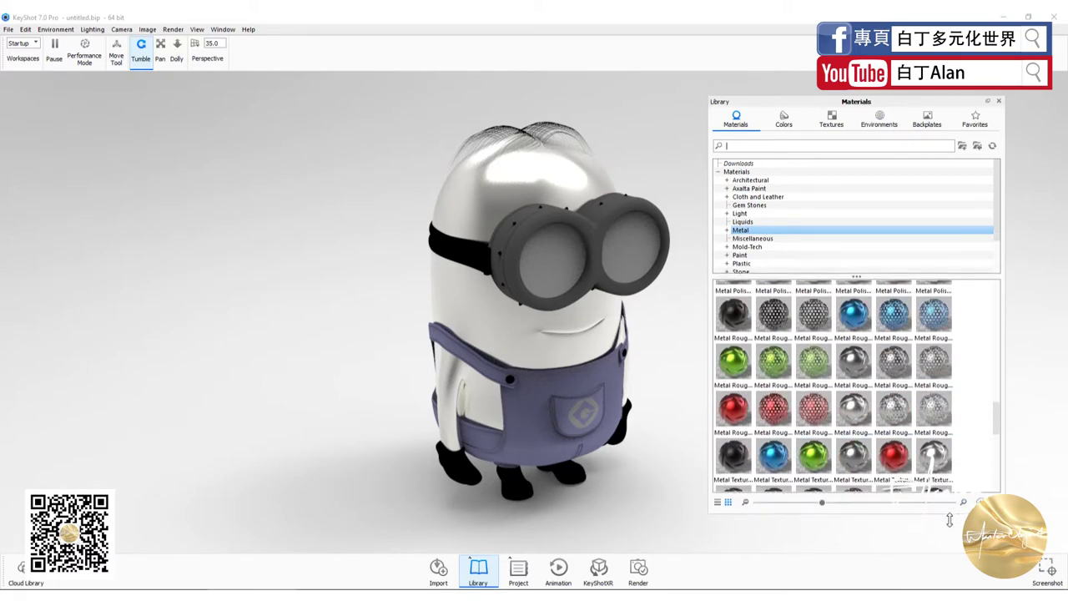
mouse_move(814, 448)
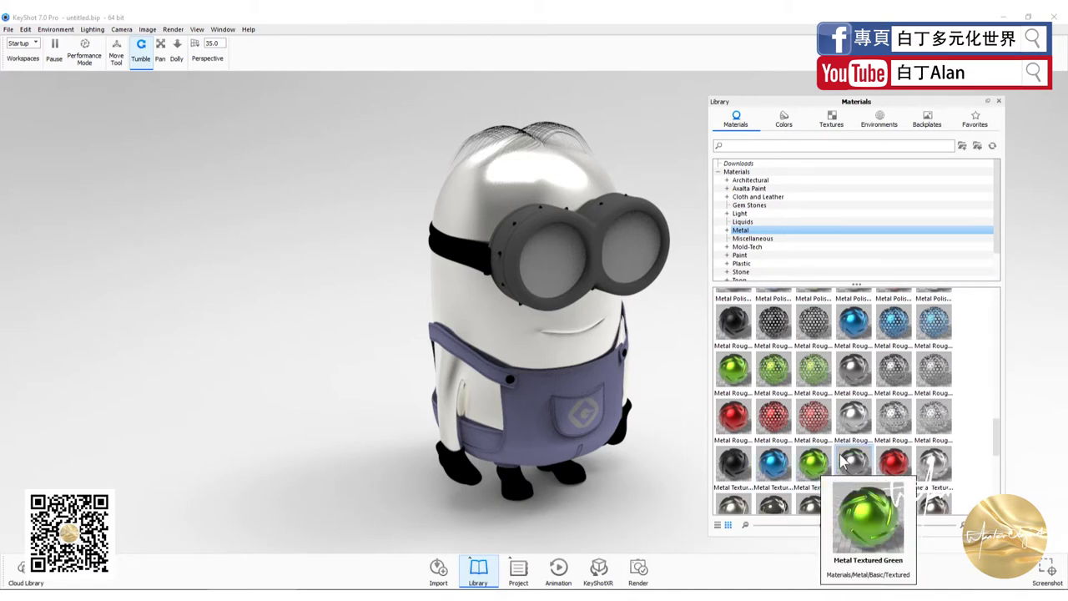
scroll(787, 480, "up", 3)
scroll(786, 488, "up", 2)
scroll(784, 498, "down", 3)
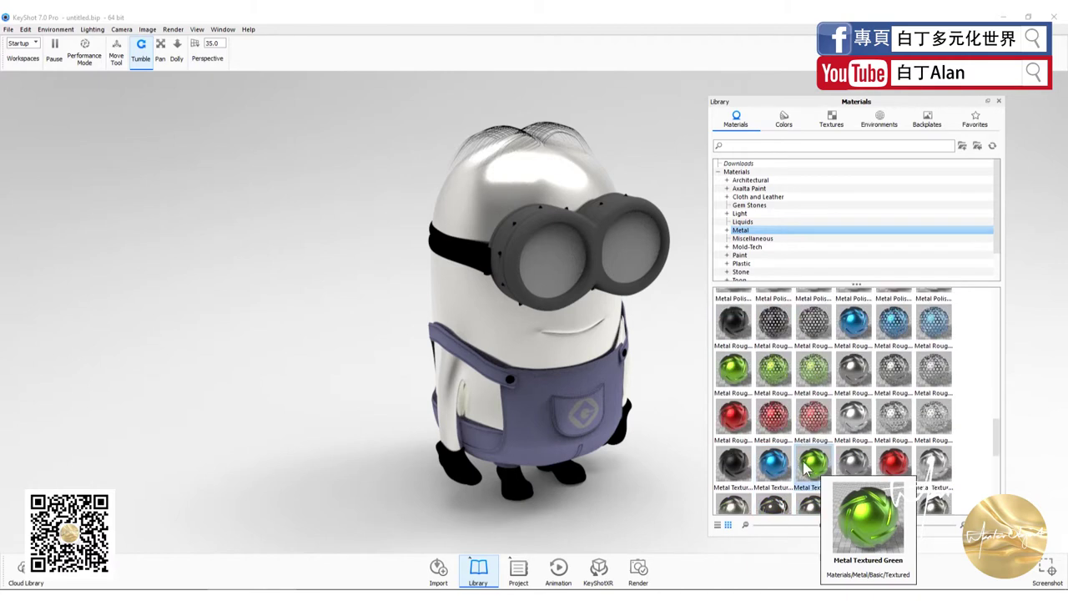
scroll(994, 431, "down", 2)
scroll(993, 430, "up", 1)
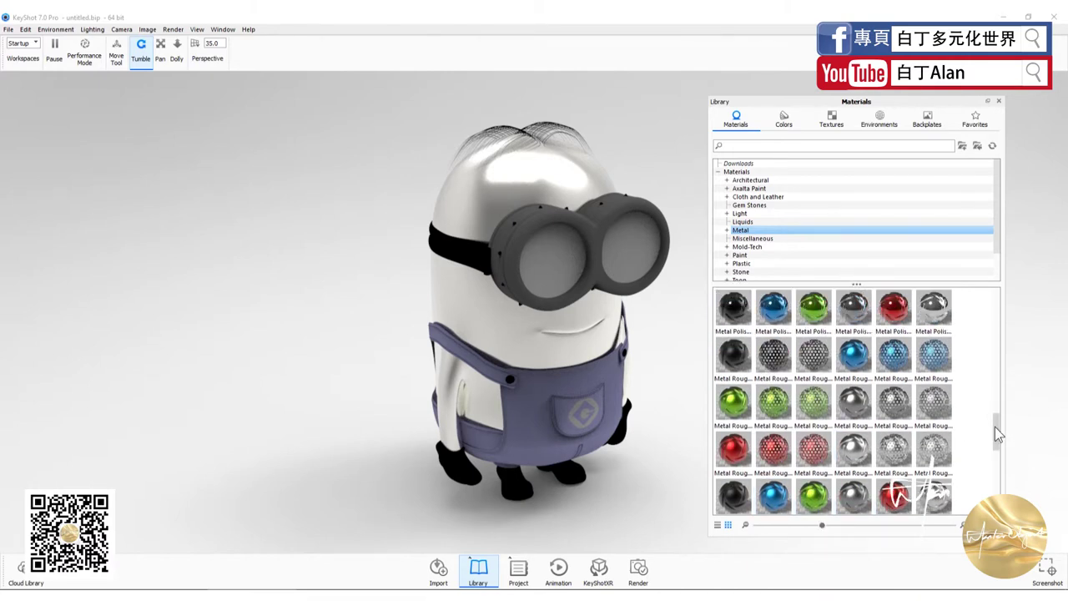
mouse_move(773, 307)
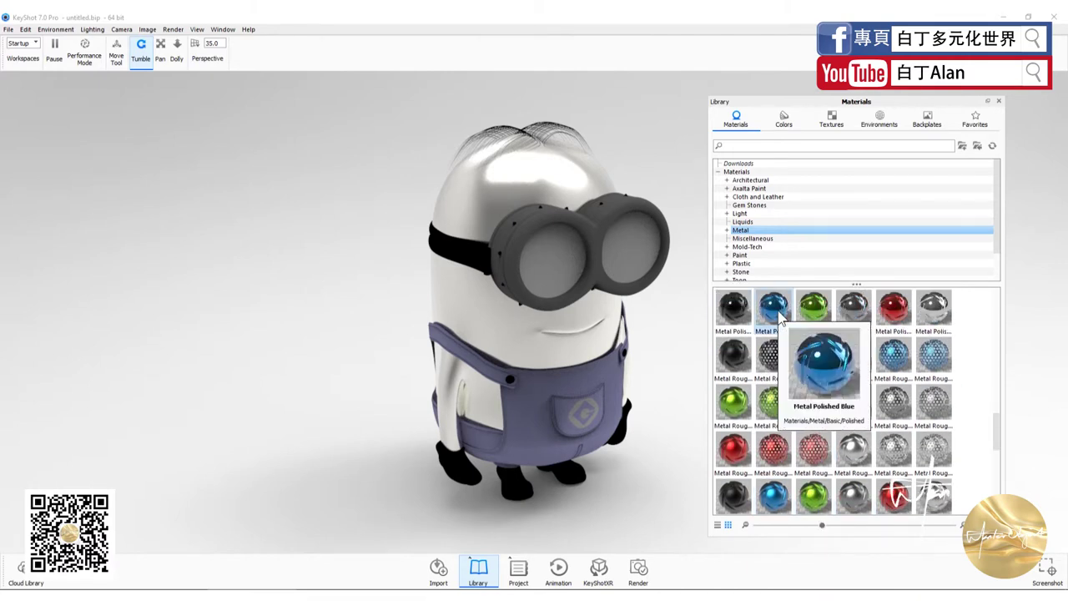
left_click_drag(782, 318, 556, 217)
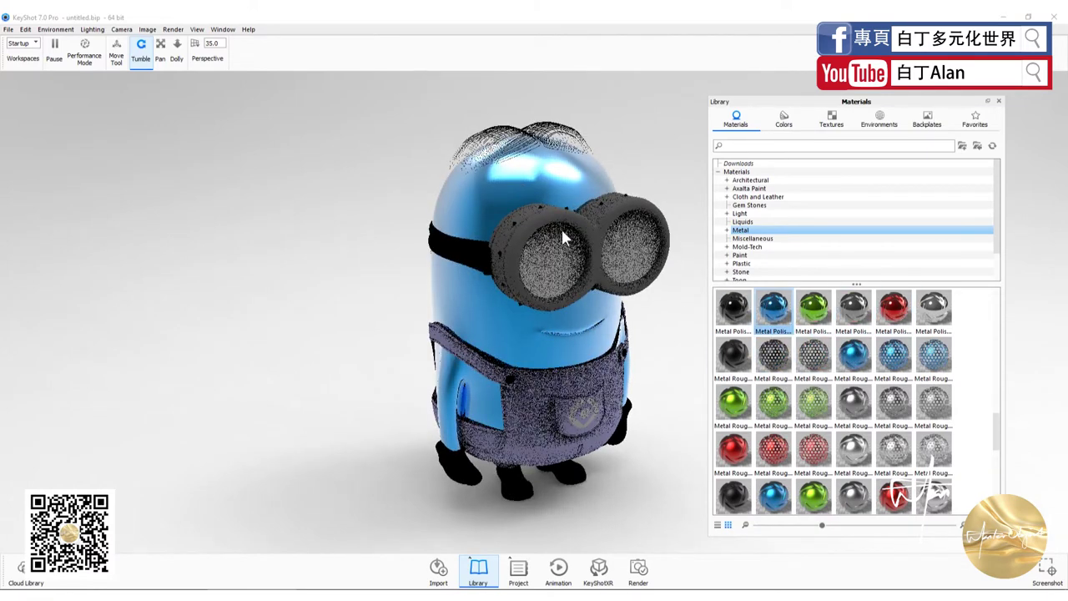
double_click(523, 198)
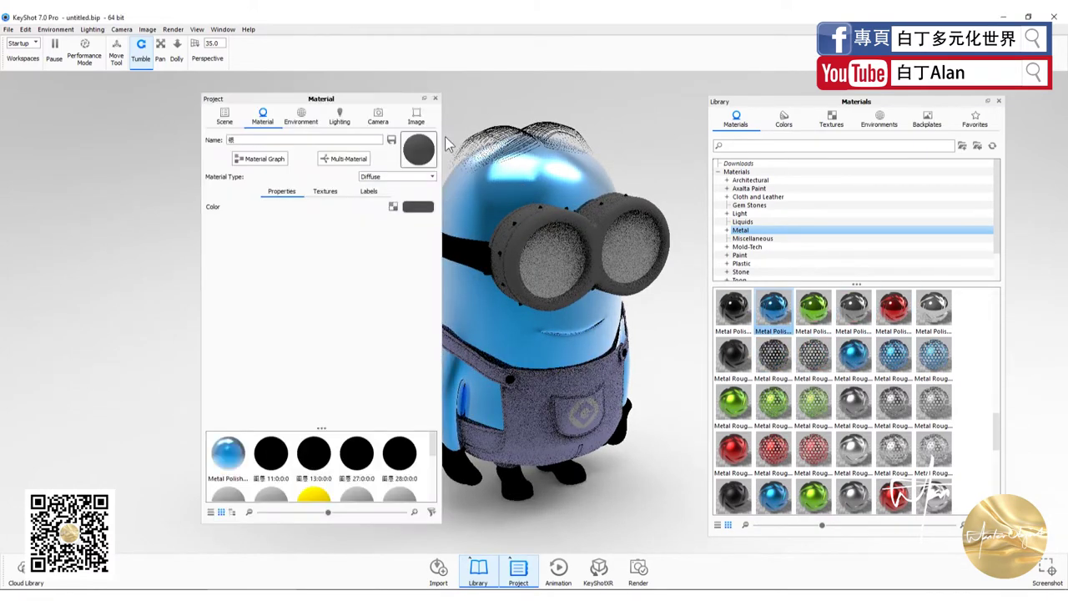
- Preview the Metal Polished Blue body with its colour changed to green
left_click(436, 99)
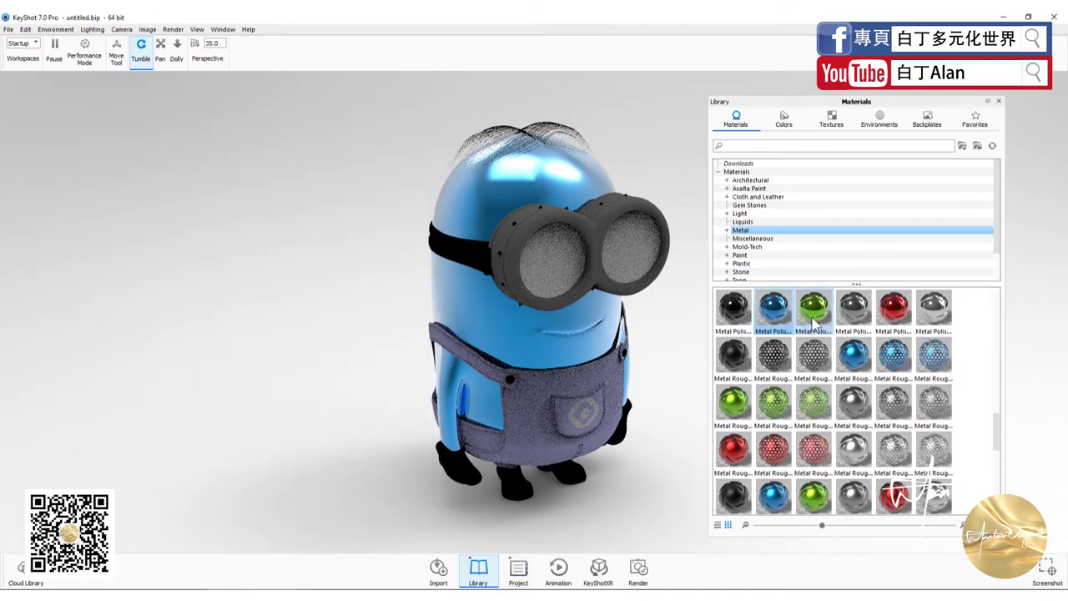
double_click(568, 179)
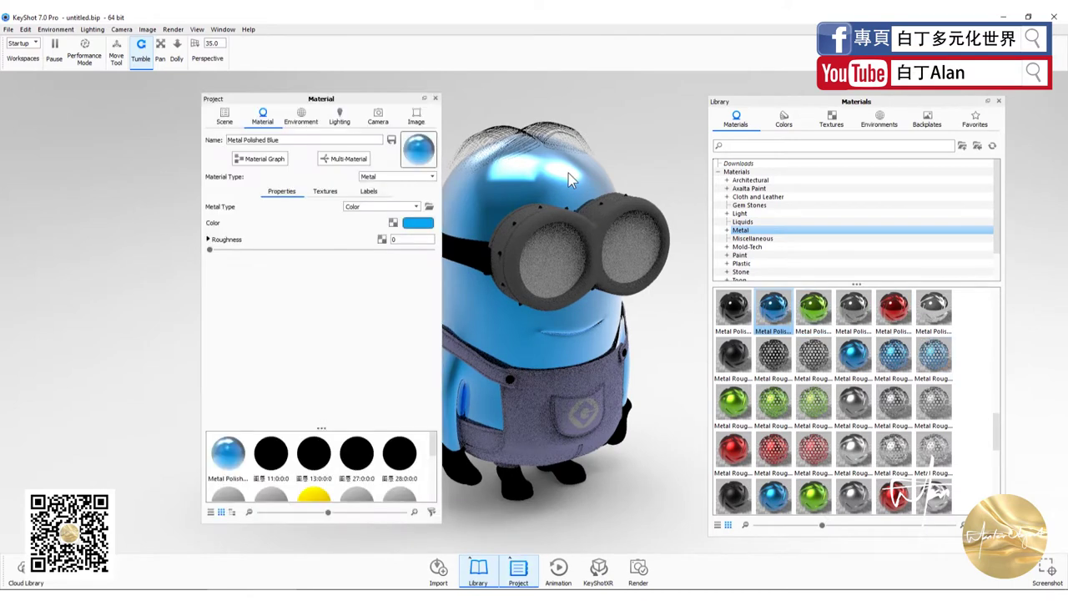
left_click(426, 225)
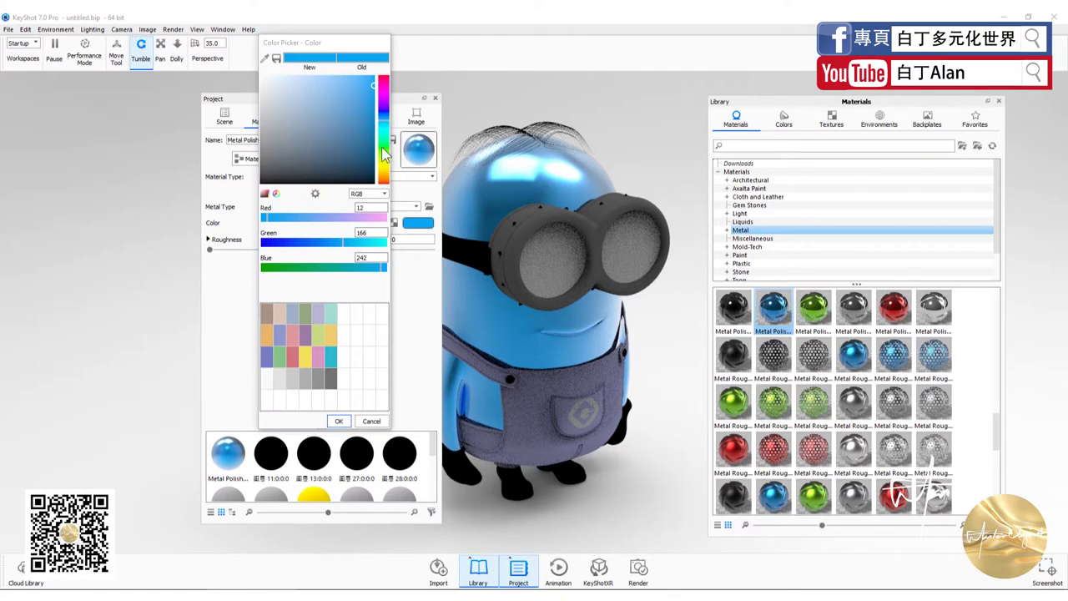
left_click(384, 152)
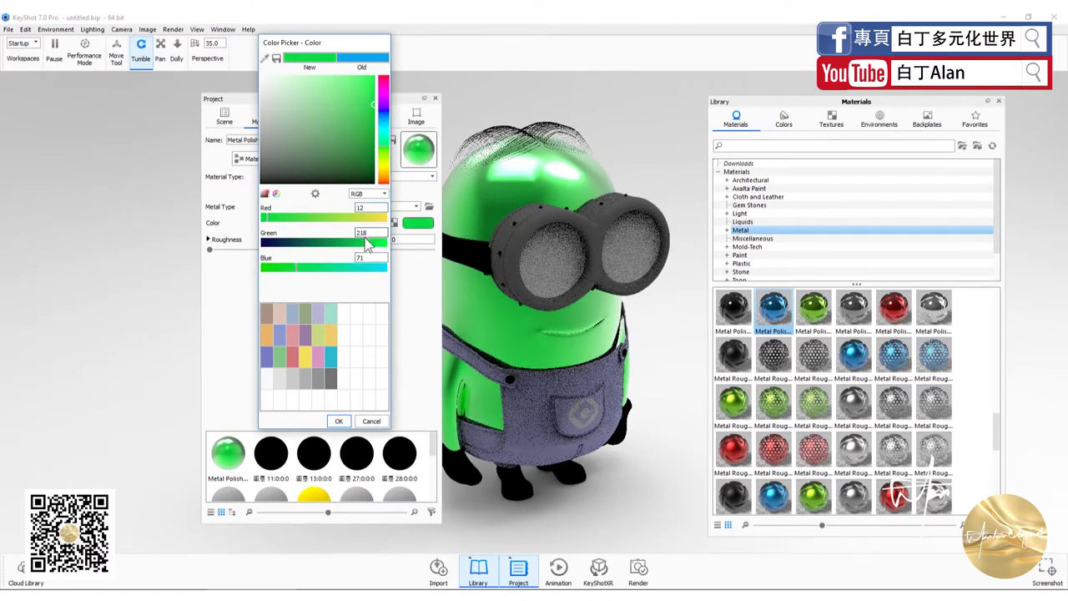
left_click(378, 420)
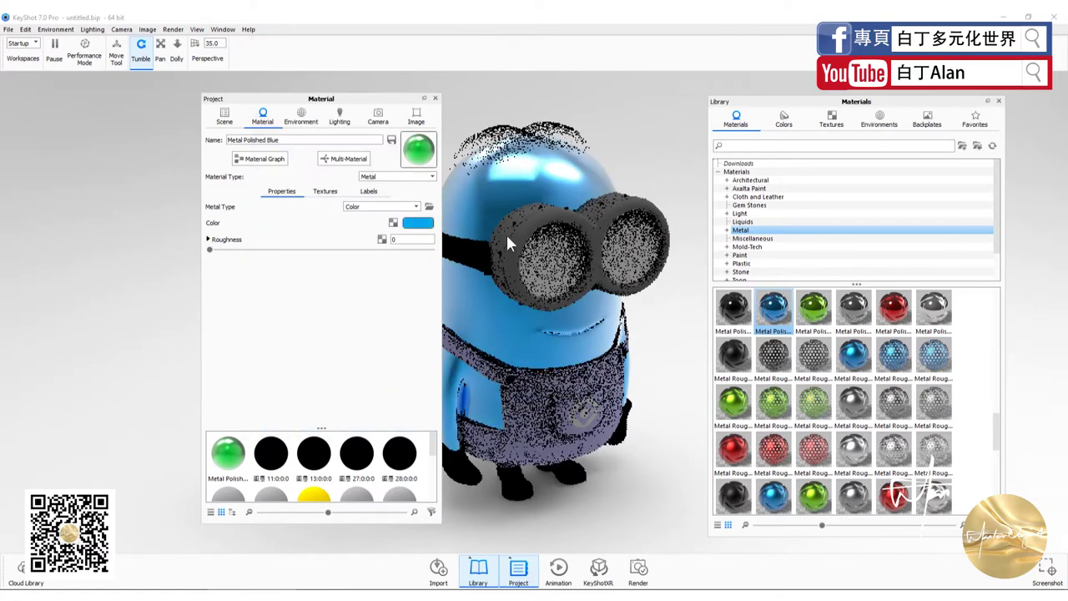
scroll(851, 375, "up", 3)
scroll(851, 376, "up", 3)
- Try Silver Polished from an 'sl' search, then reapply Metal Polished Blue to the body
left_click(762, 148)
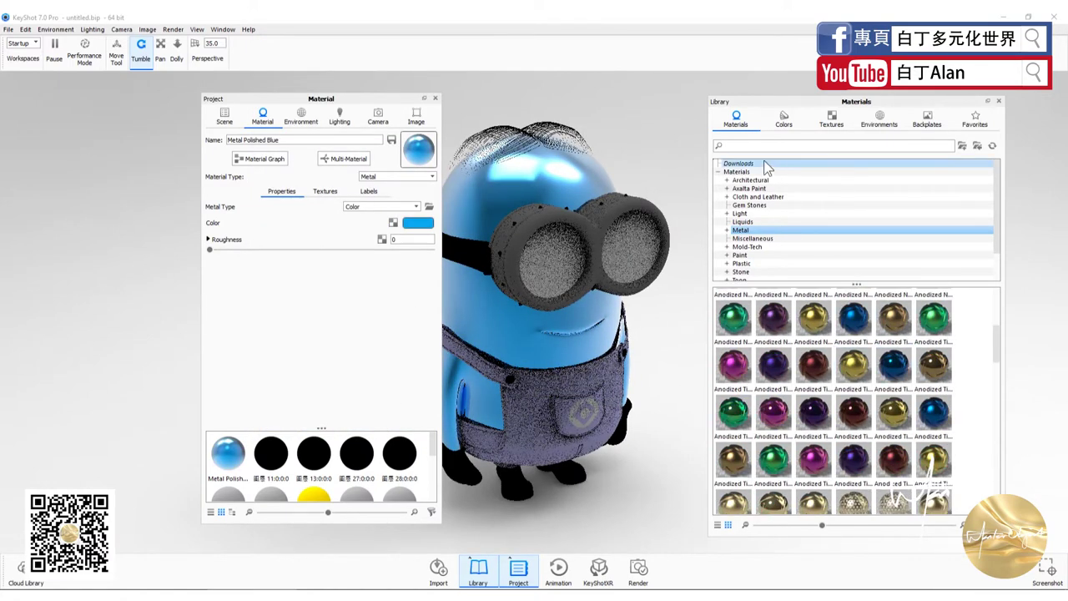
type("sl")
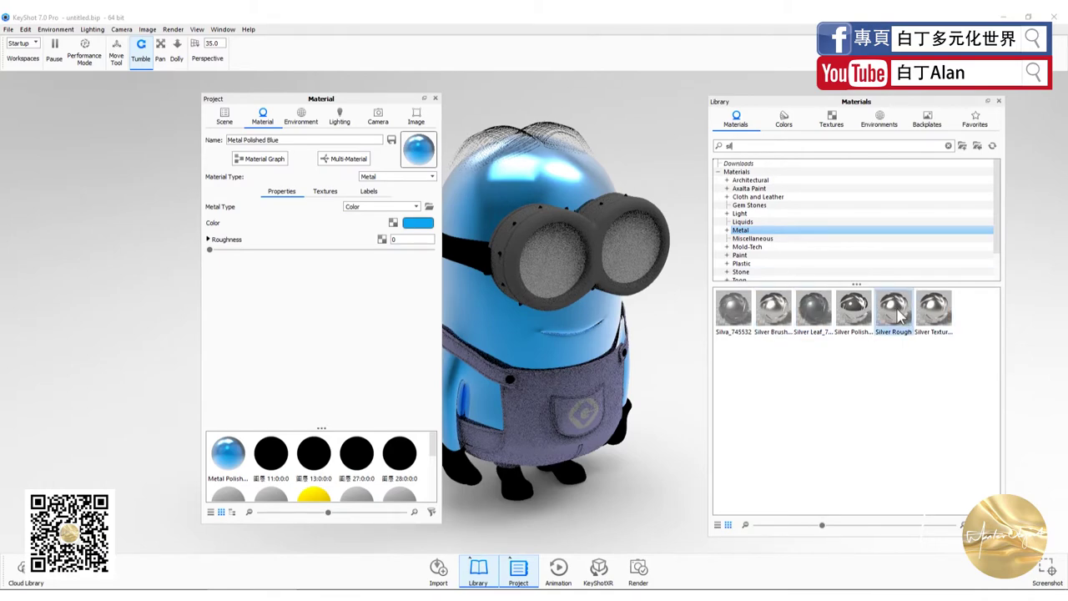
left_click_drag(853, 309, 494, 177)
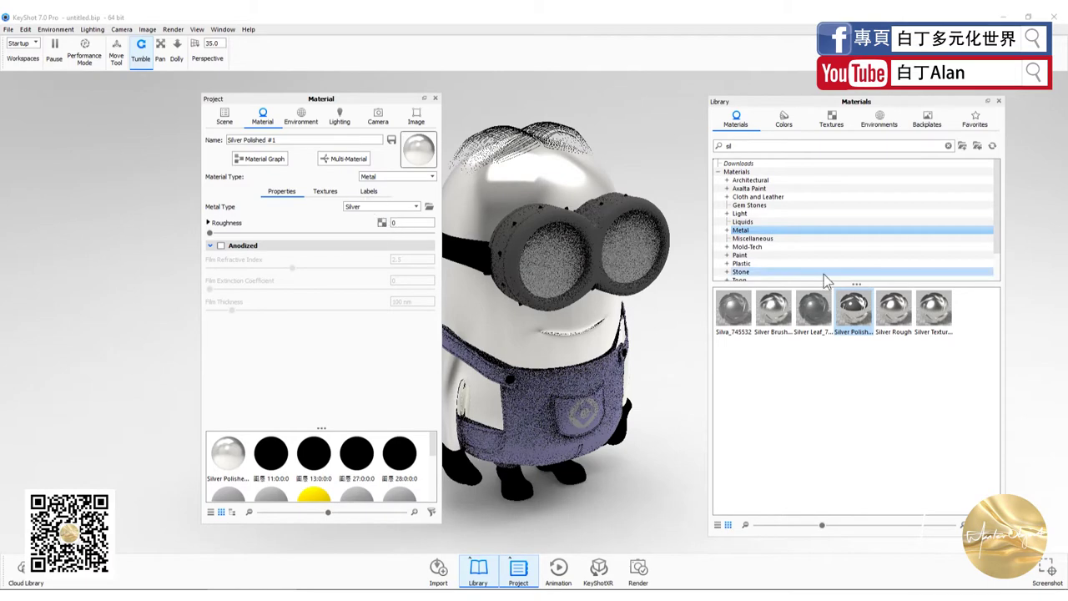
double_click(727, 145)
key("BackSpace")
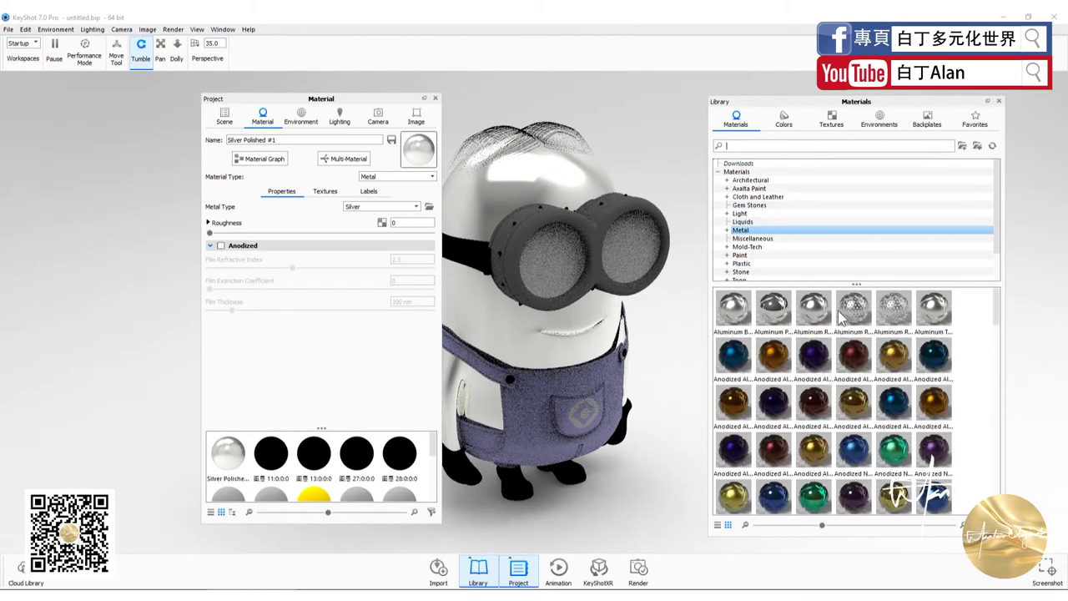
scroll(825, 410, "down", 3)
scroll(825, 410, "down", 3)
left_click_drag(773, 384, 469, 215)
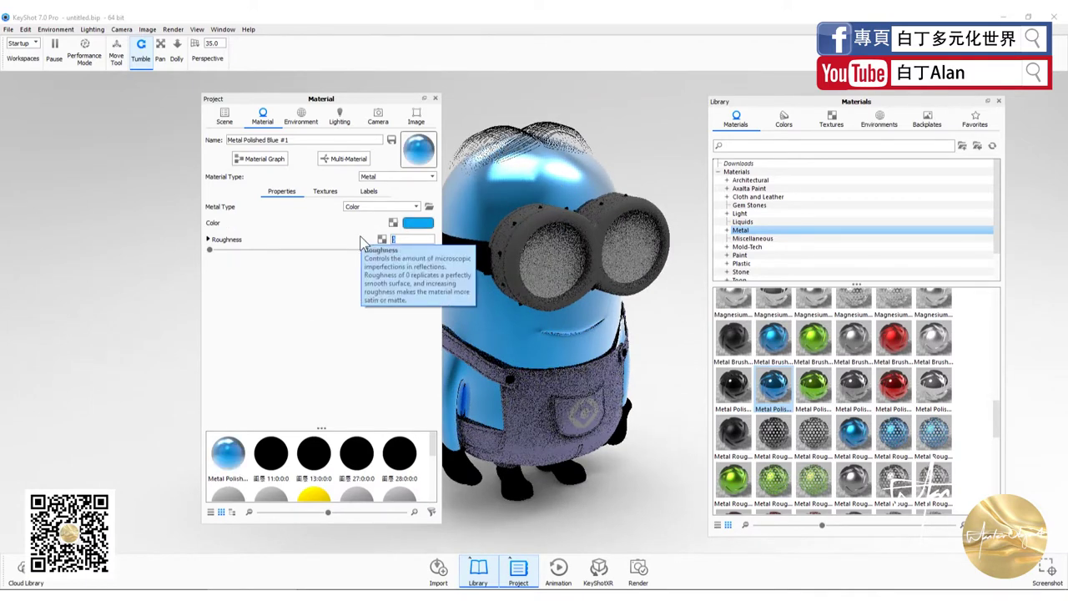
- Set the blue metal Roughness to .052, then browse the Wood and Plastic material categories
type(".052")
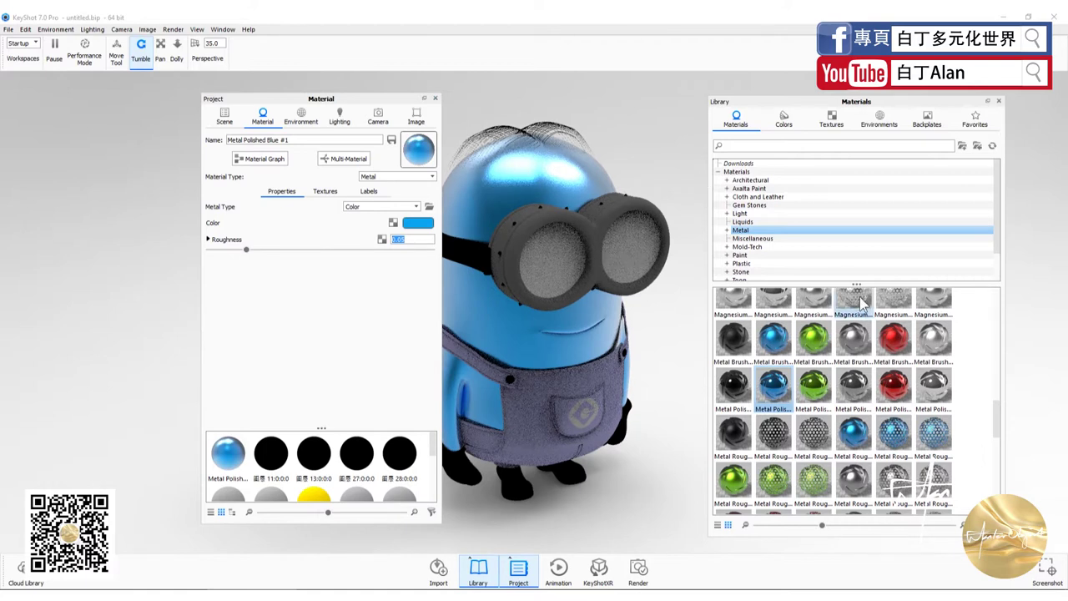
scroll(808, 259, "down", 2)
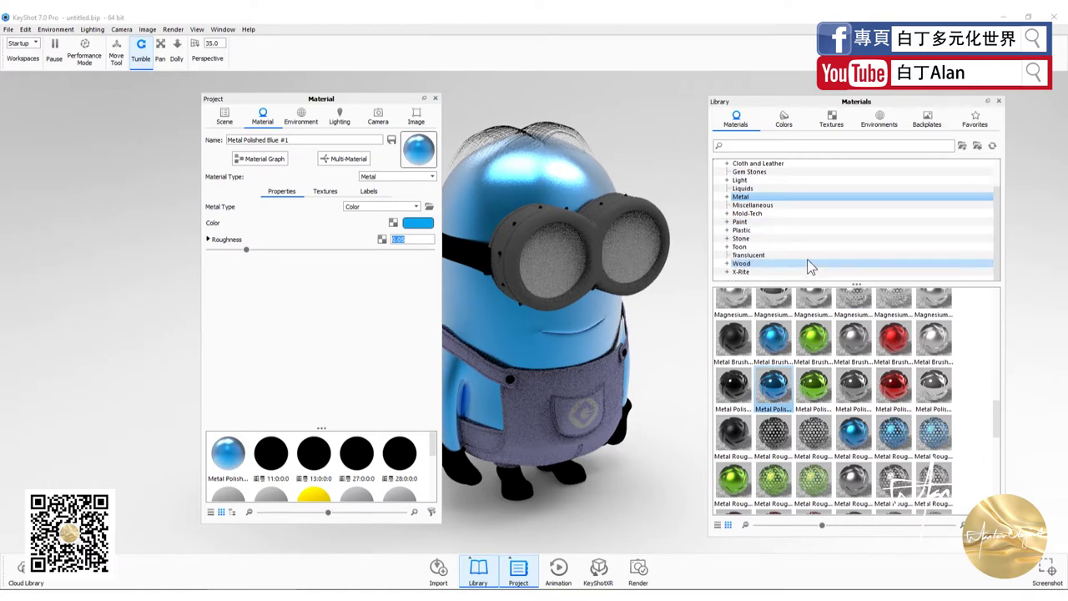
left_click(761, 263)
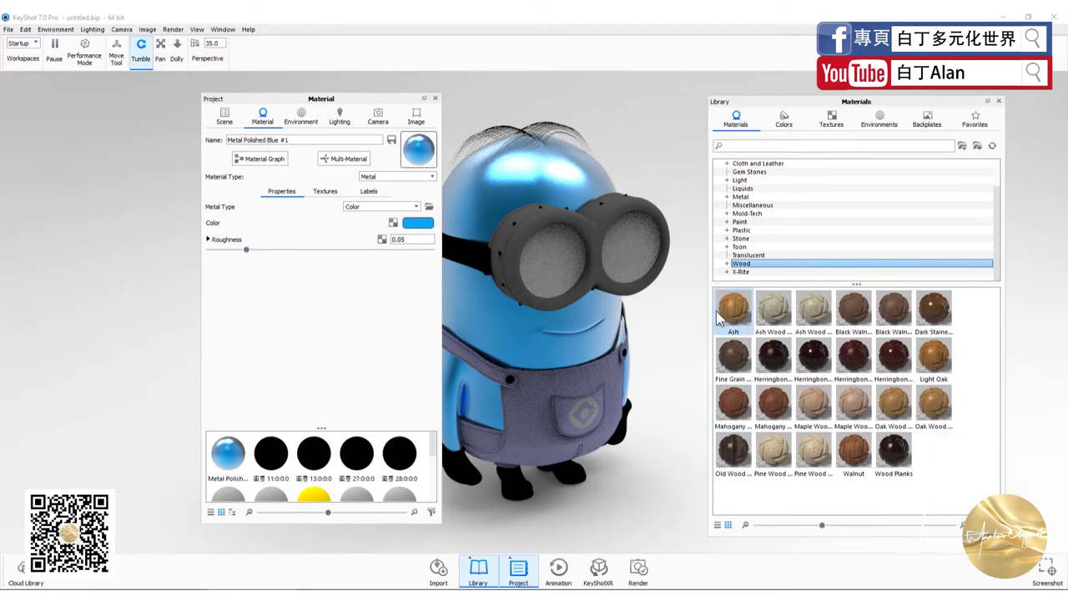
left_click(754, 246)
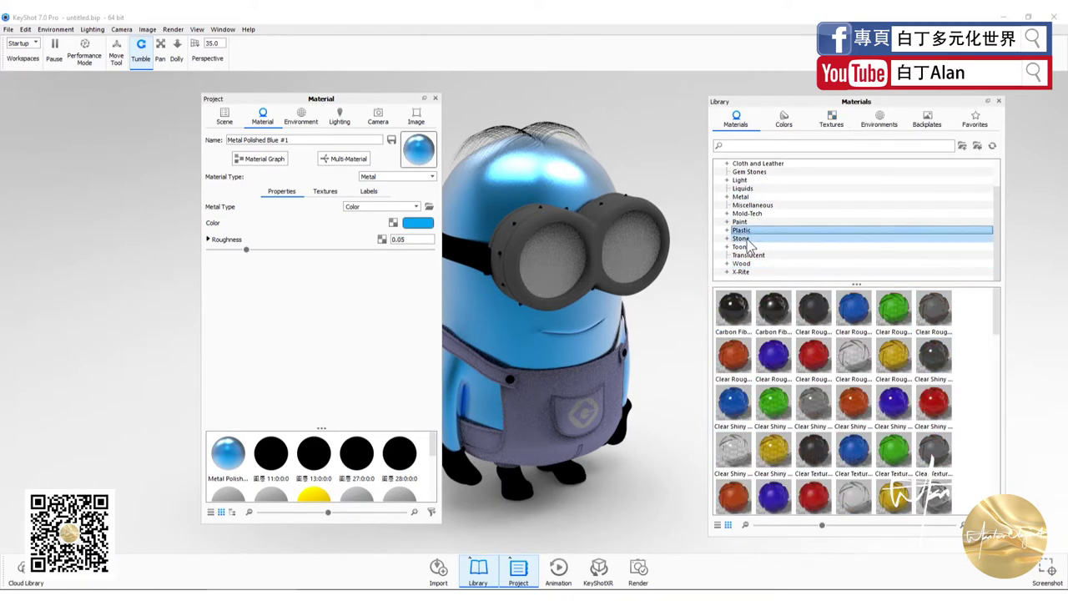
left_click(754, 238)
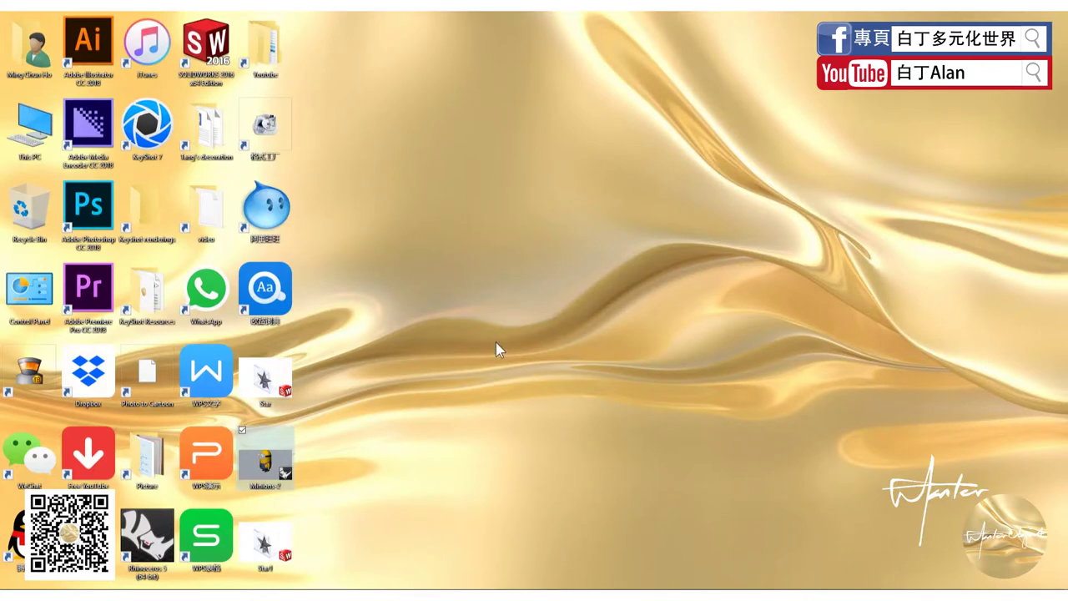
- Open the KeyShot 7 resources folder from its shortcut and maximize the window
left_click(151, 292)
double_click(151, 292)
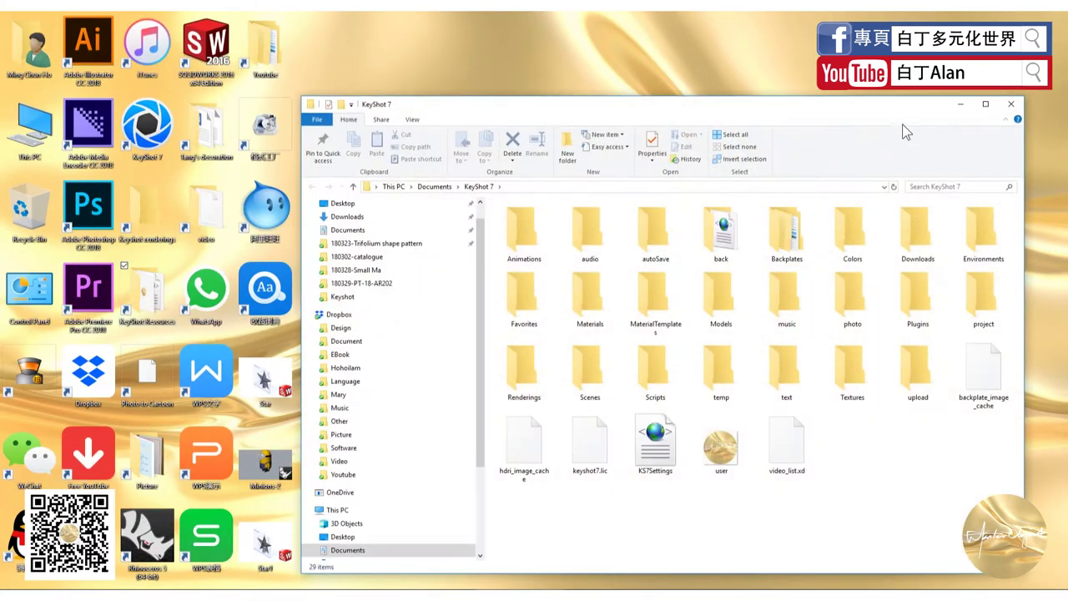
left_click(984, 105)
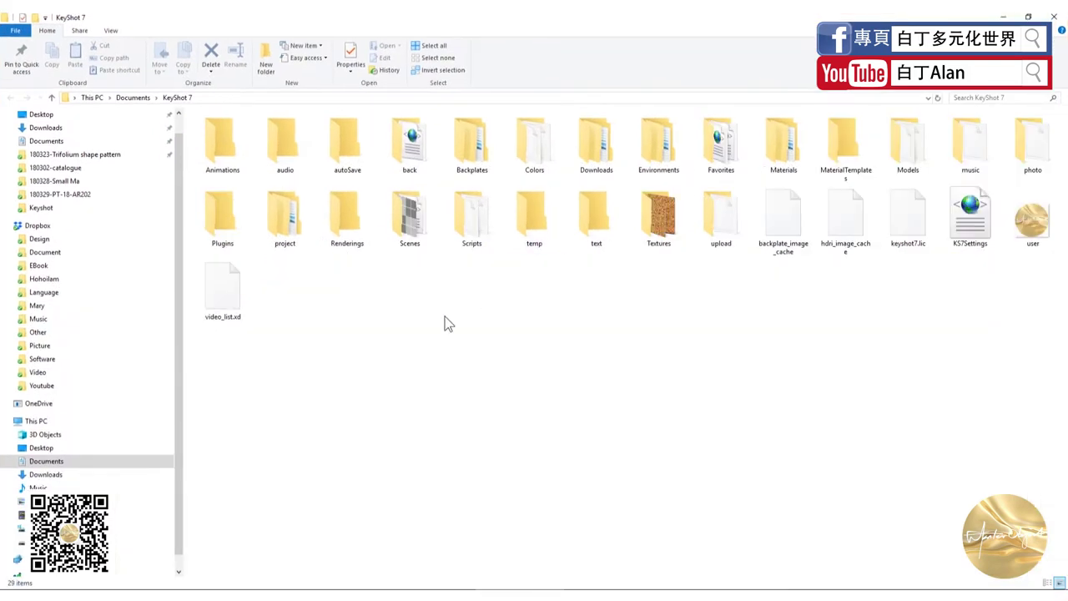
- Compare the Animations and Environments folders with KeyShot's Environments and Textures library tabs
left_click(214, 150)
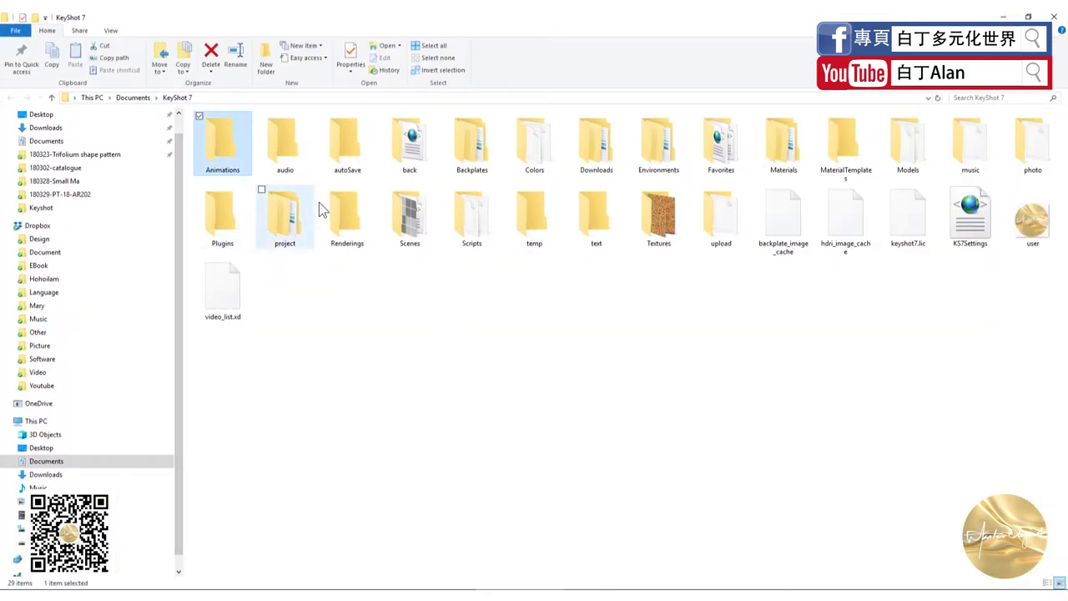
left_click(666, 127)
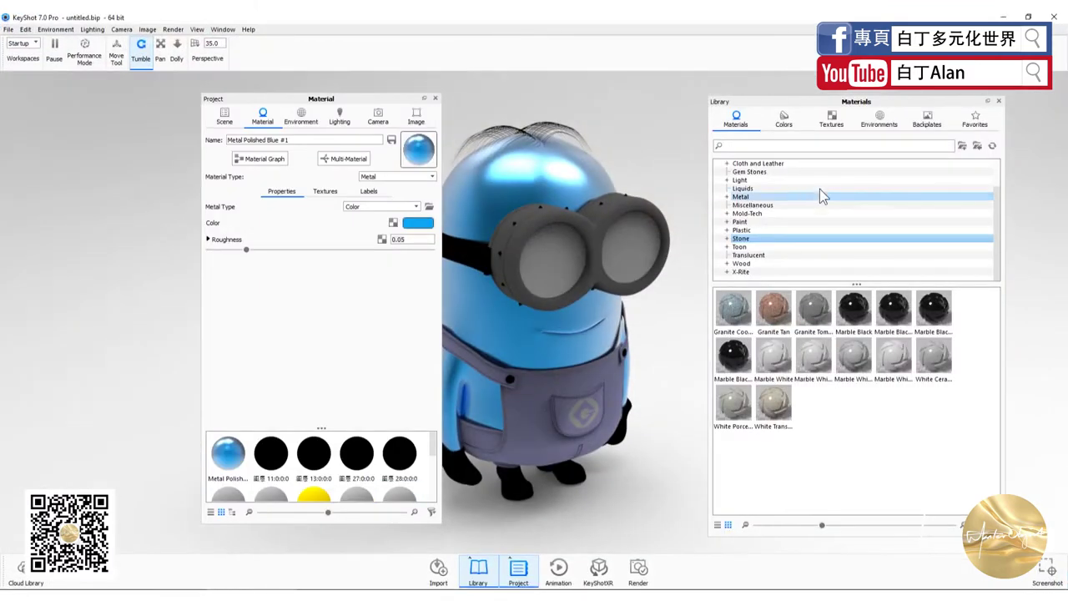
left_click(897, 121)
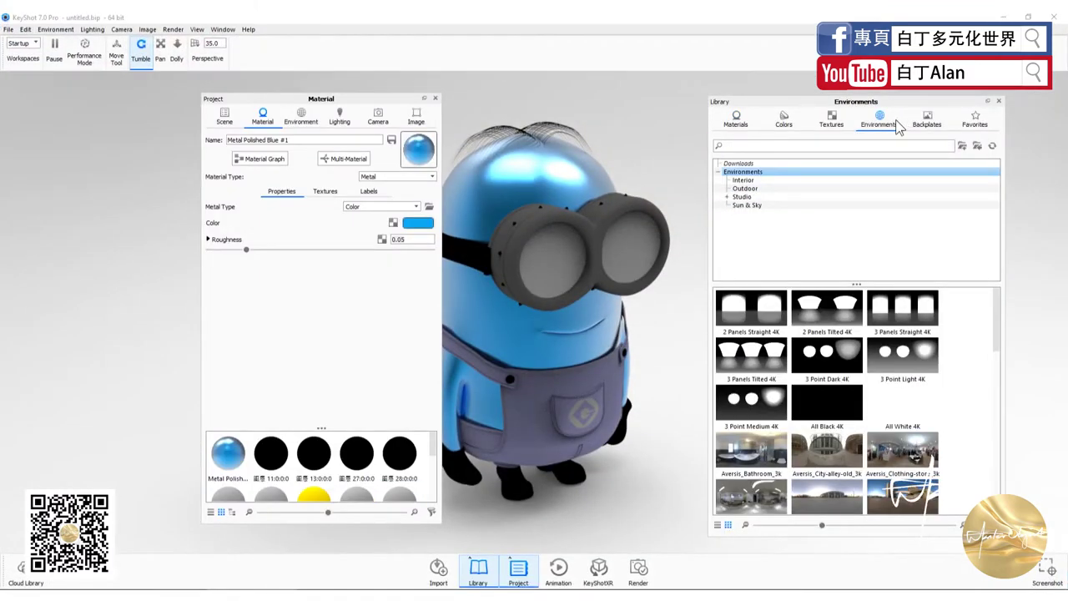
left_click(834, 118)
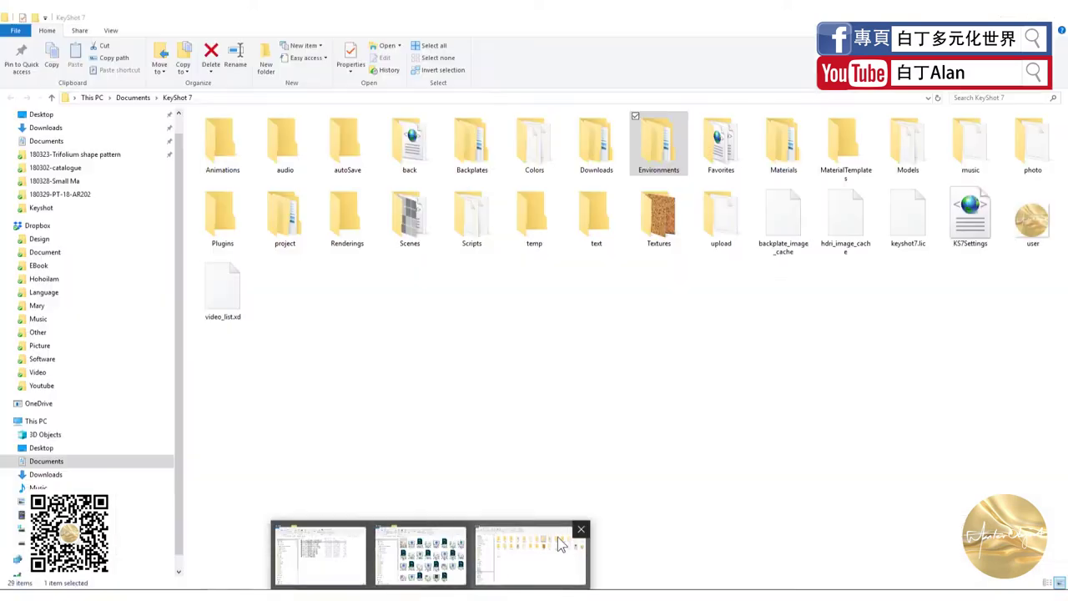
left_click(558, 537)
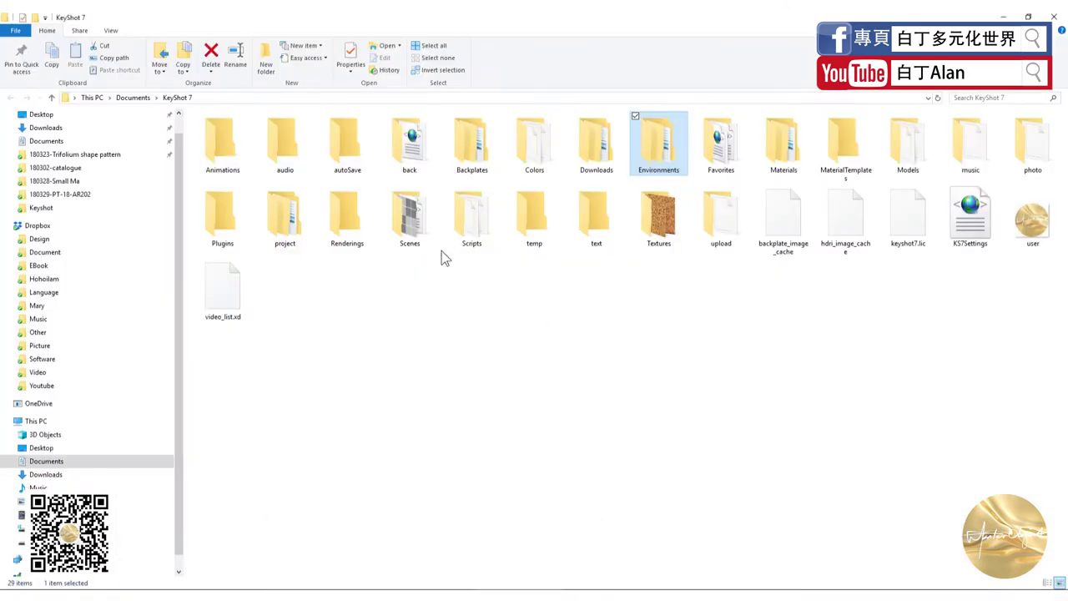
- Browse the back, temp and Materials folders, then return to the KeyShot 7 folder
left_click(425, 218)
left_click(389, 150)
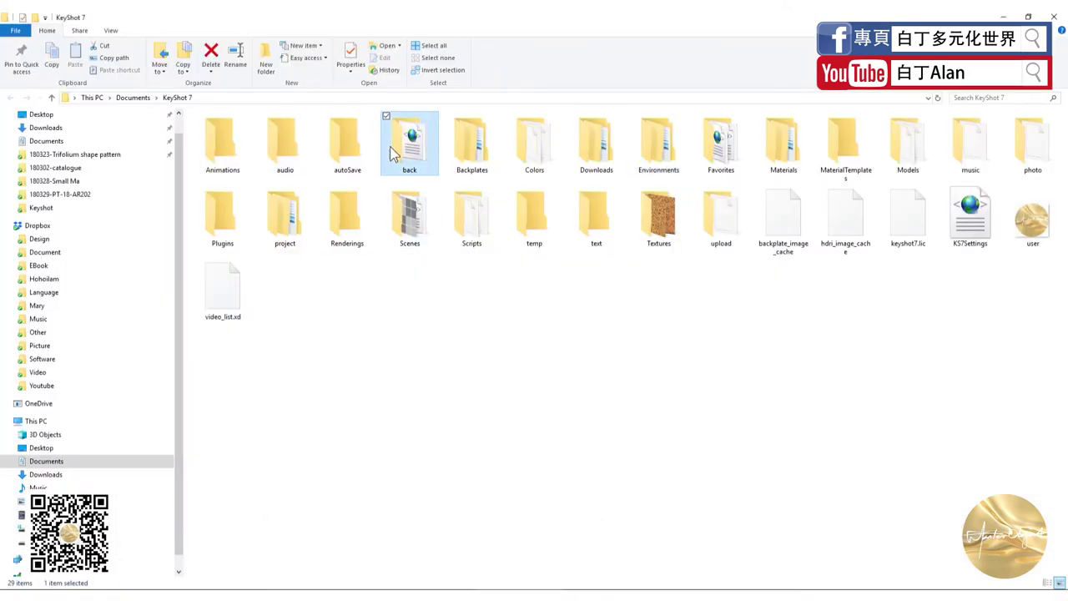
left_click(528, 219)
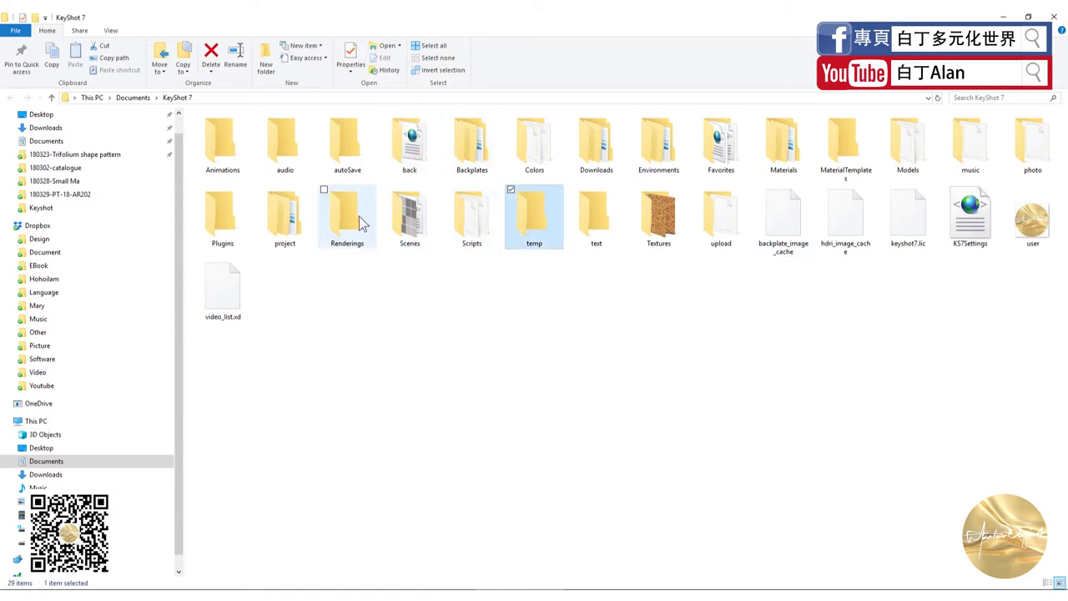
double_click(755, 154)
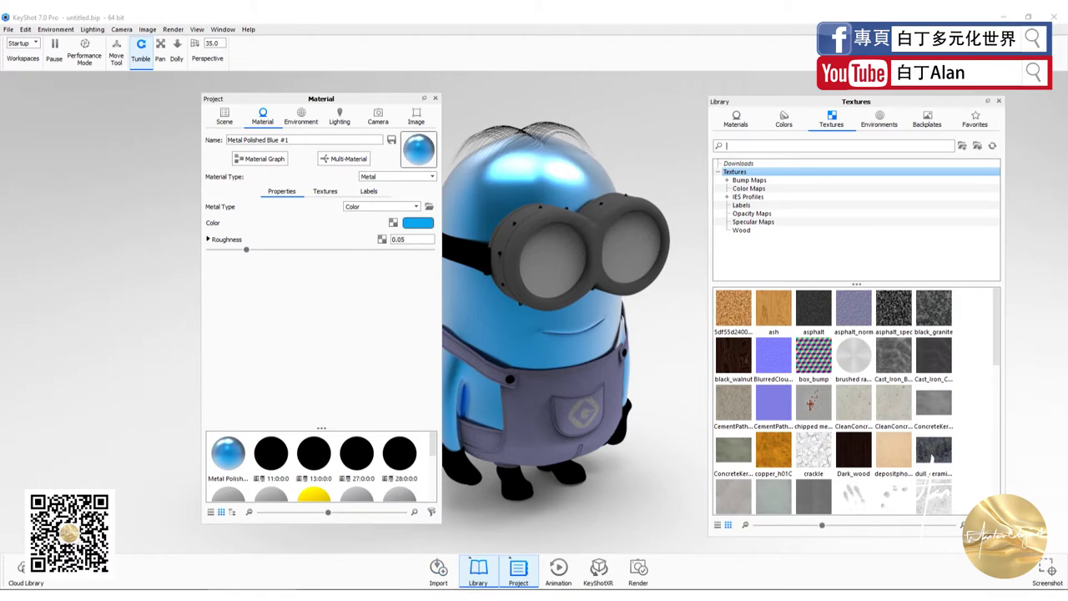
left_click(430, 546)
left_click(726, 145)
left_click(423, 555)
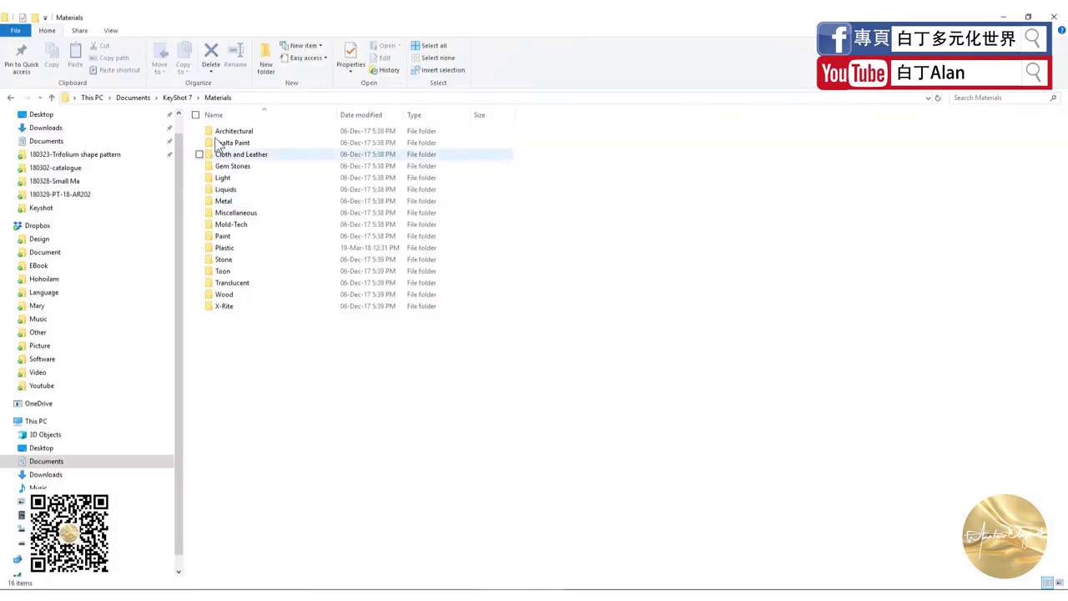
left_click(178, 98)
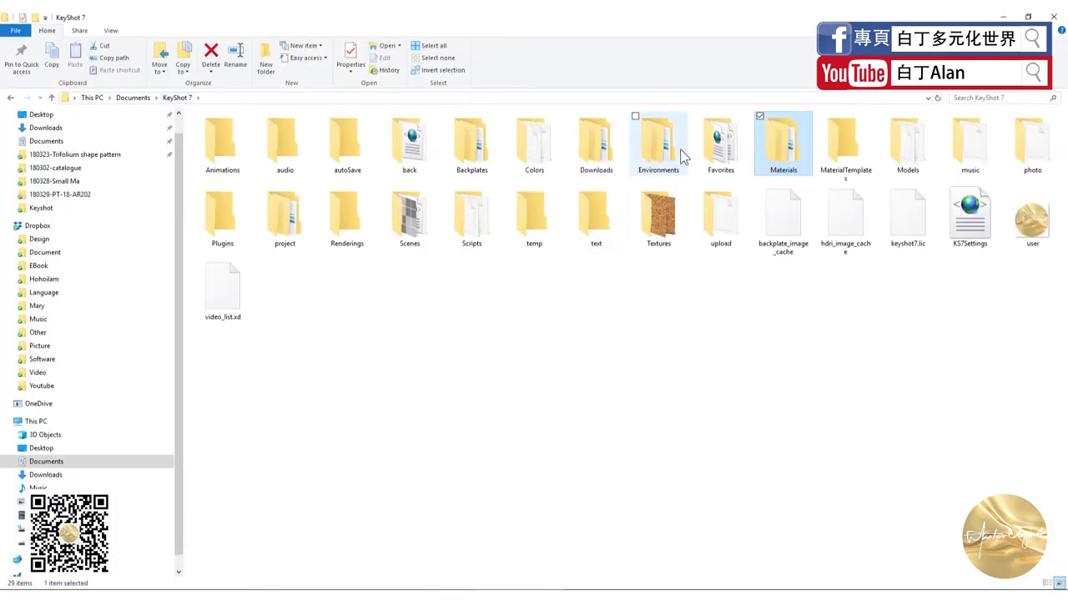
- Open the Textures folder, view it as Large icons, and return to KeyShot
type("textu")
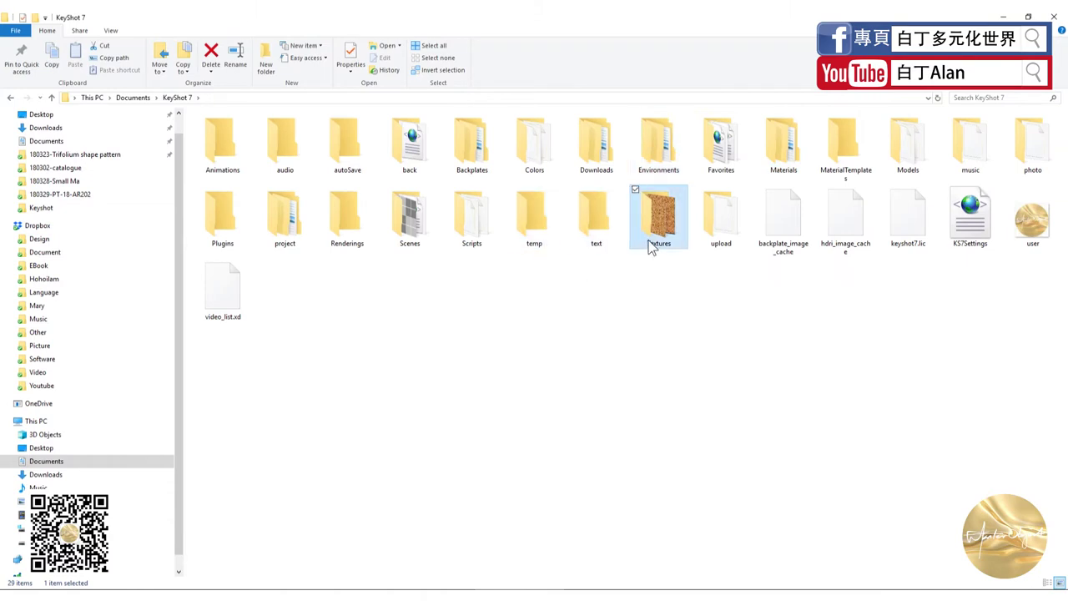
double_click(649, 244)
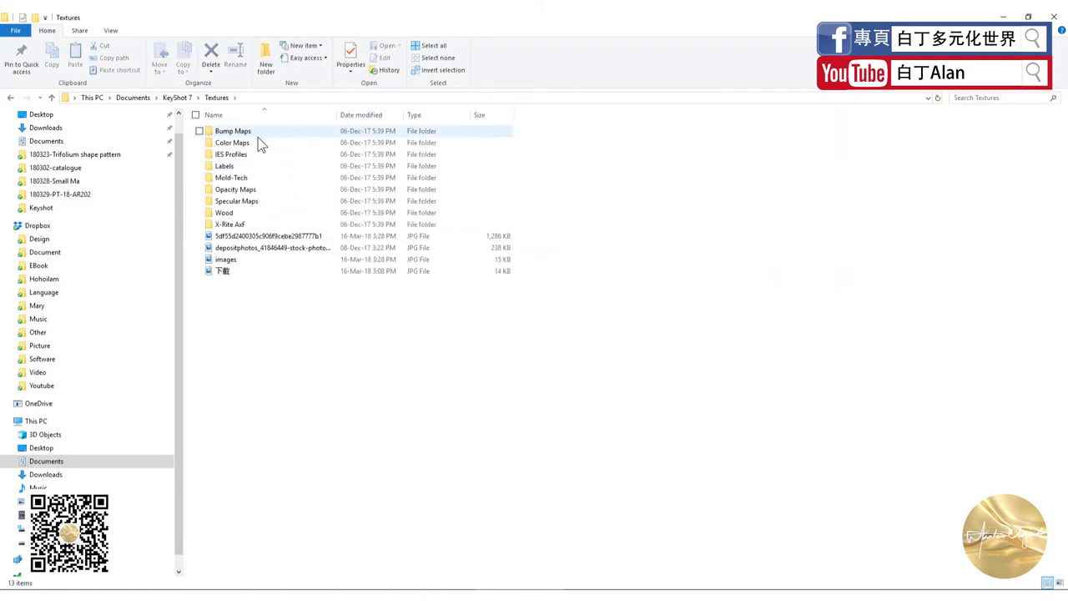
right_click(279, 326)
mouse_move(213, 333)
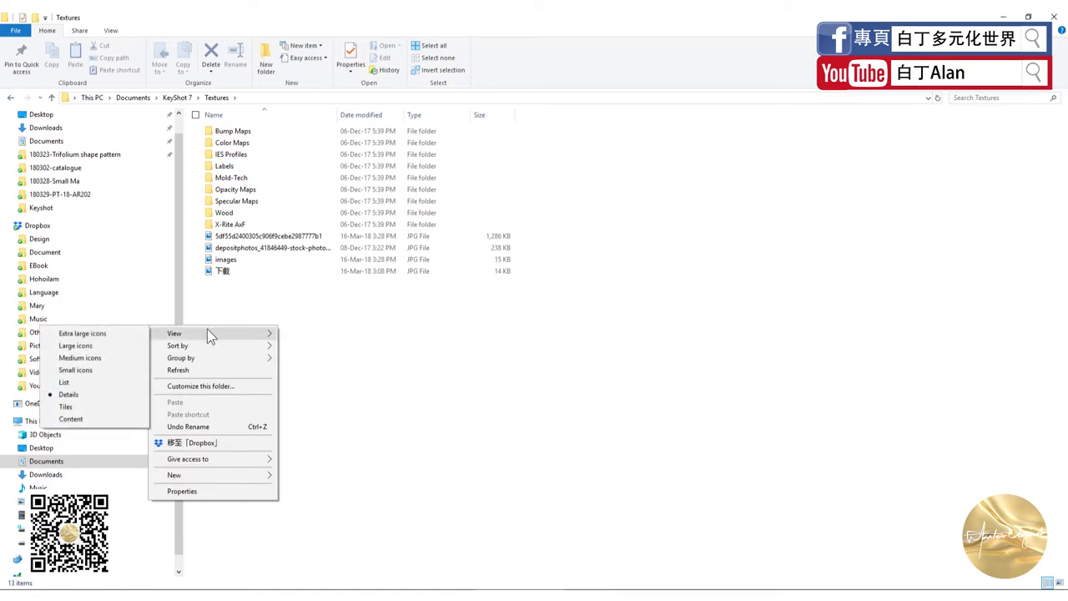
left_click(112, 345)
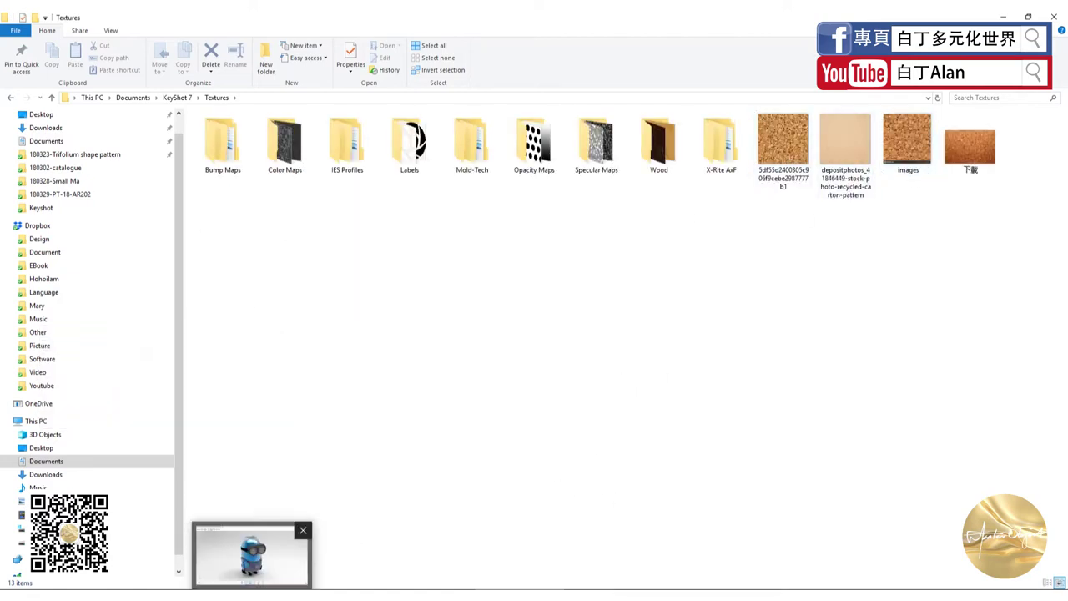
left_click(254, 547)
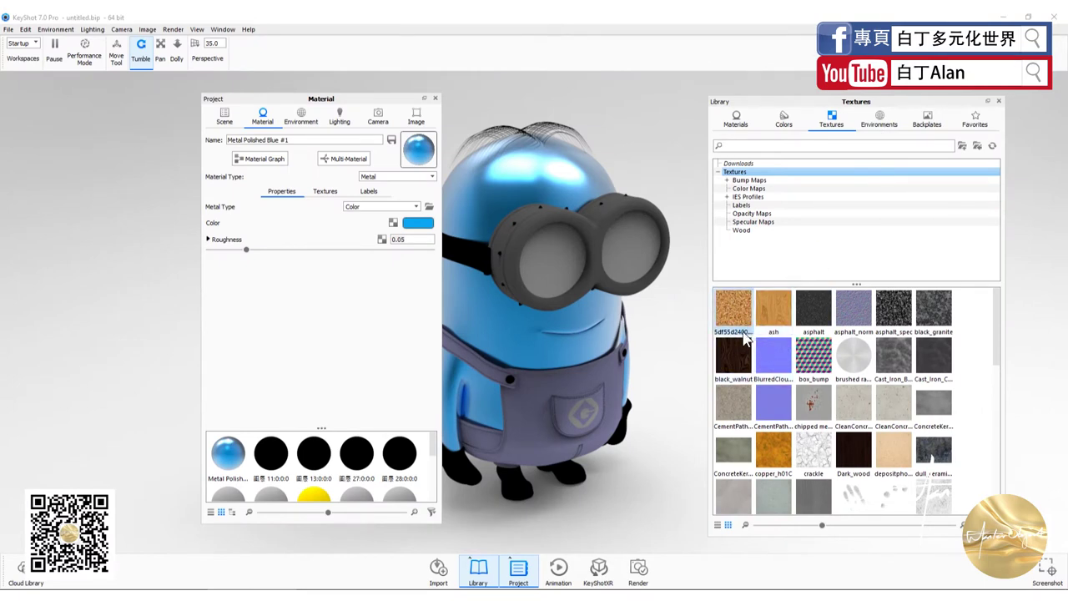
- Apply the first library texture, a cork-like JPG, to the minion's body as its Color map
left_click_drag(732, 307, 593, 217)
left_click(587, 225)
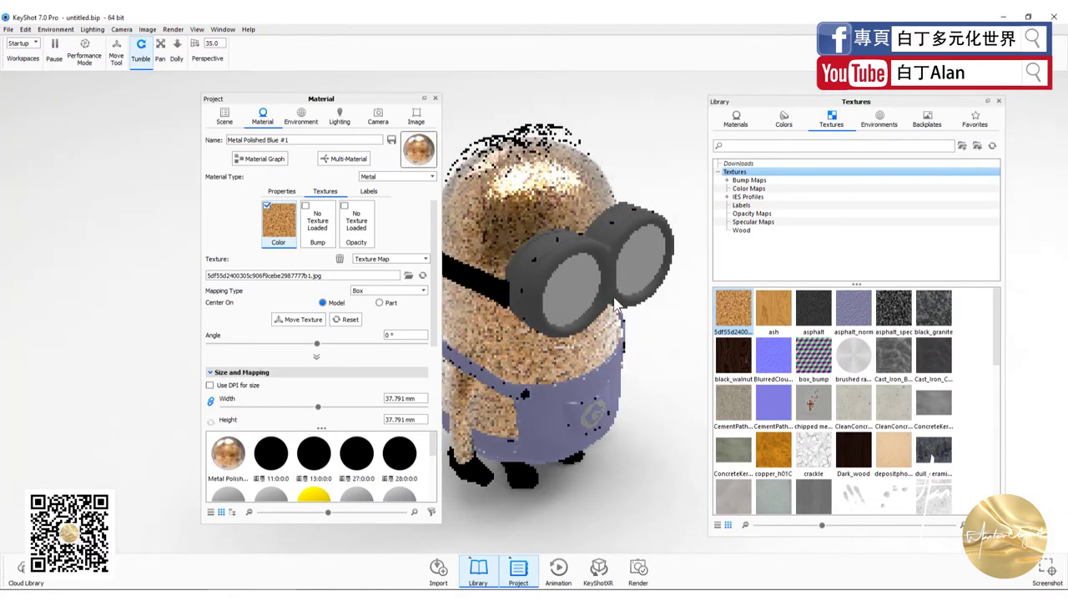
left_click(745, 120)
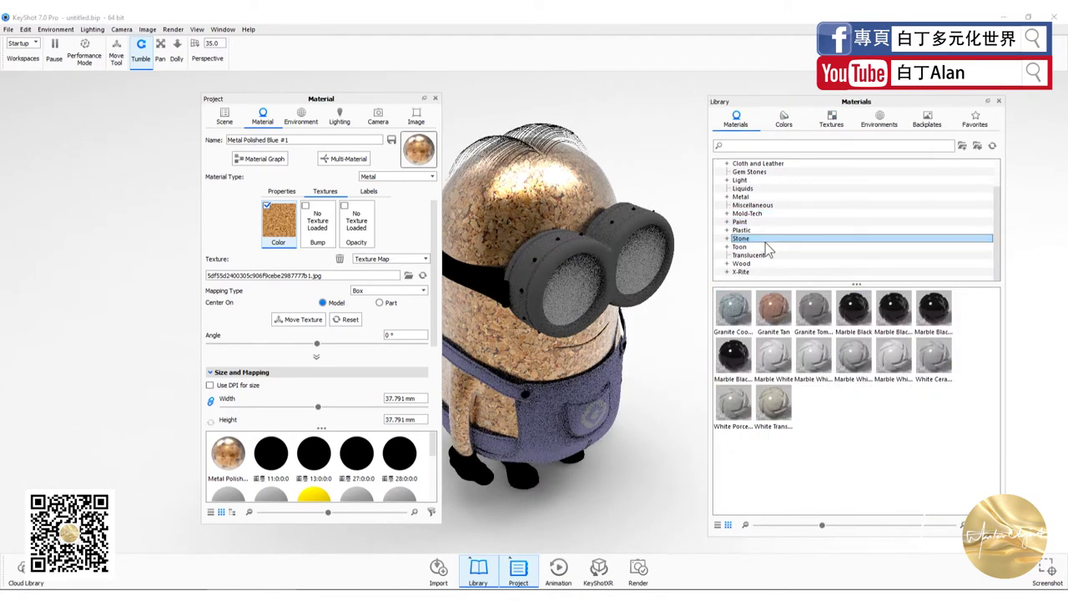
- Drag Soft Rough Blue, then Hard Rough Plastic Green, from the Plastic materials onto the minion's body
left_click(741, 230)
scroll(847, 401, "down", 2)
scroll(847, 400, "down", 5)
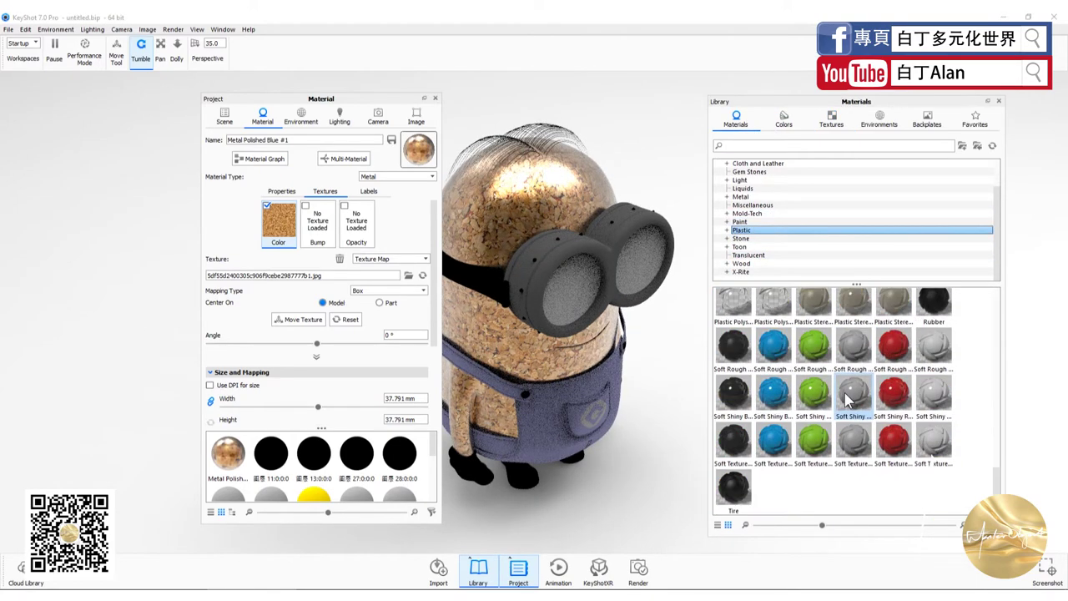
left_click_drag(773, 345, 524, 183)
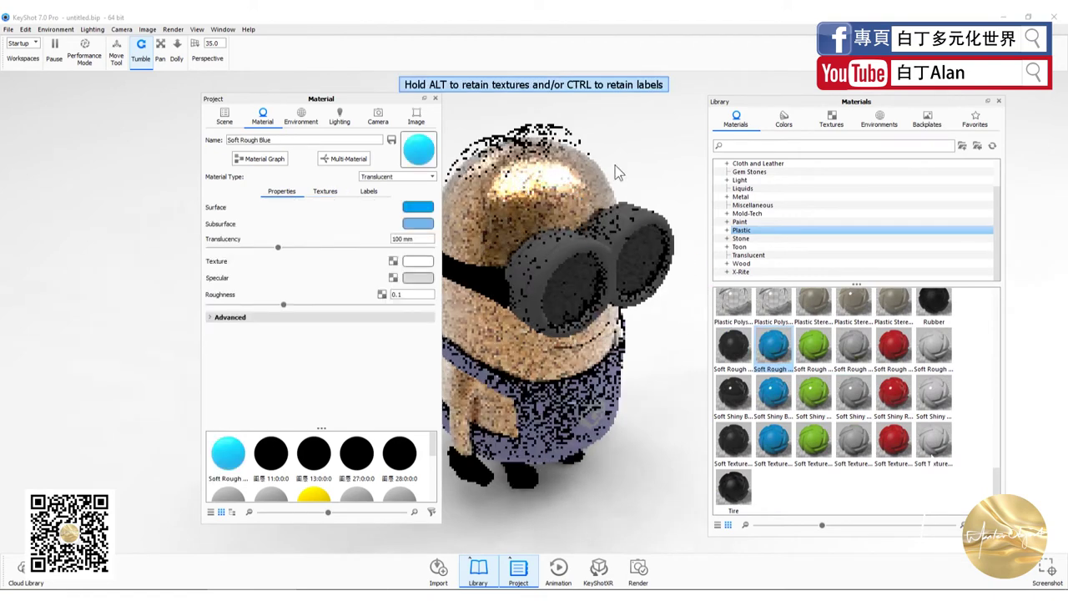
scroll(765, 359, "up", 5)
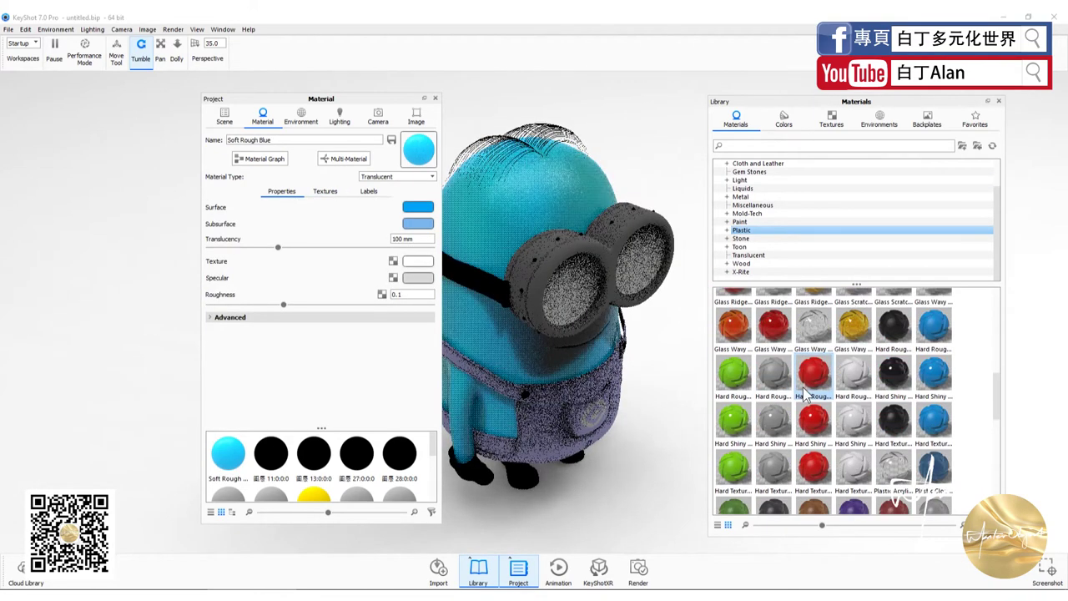
mouse_move(732, 371)
left_mouse_down()
mouse_move(525, 173)
mouse_move(546, 197)
left_mouse_up()
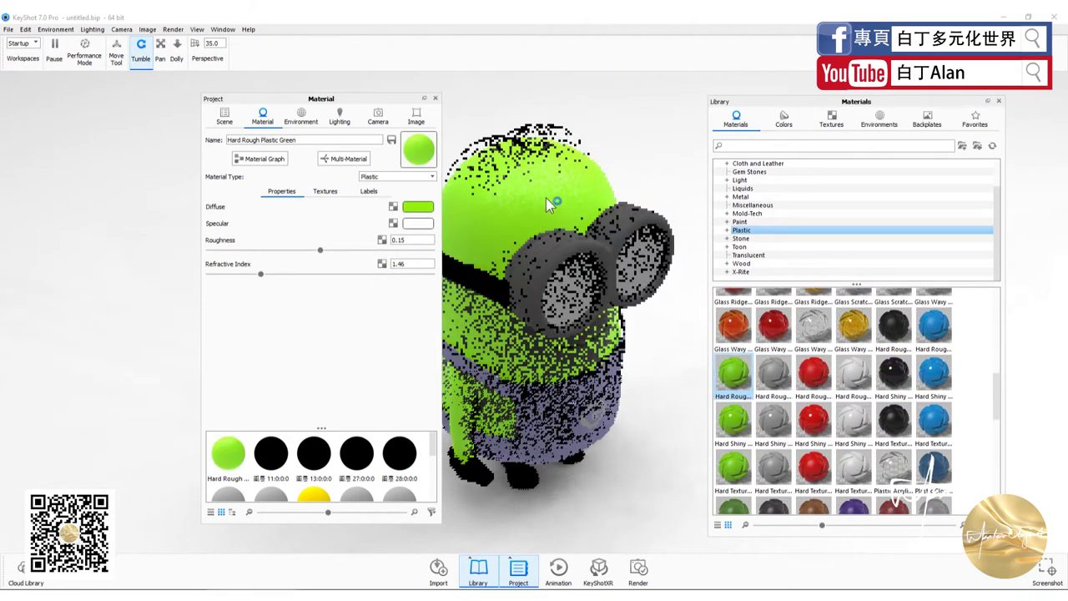
left_click(880, 121)
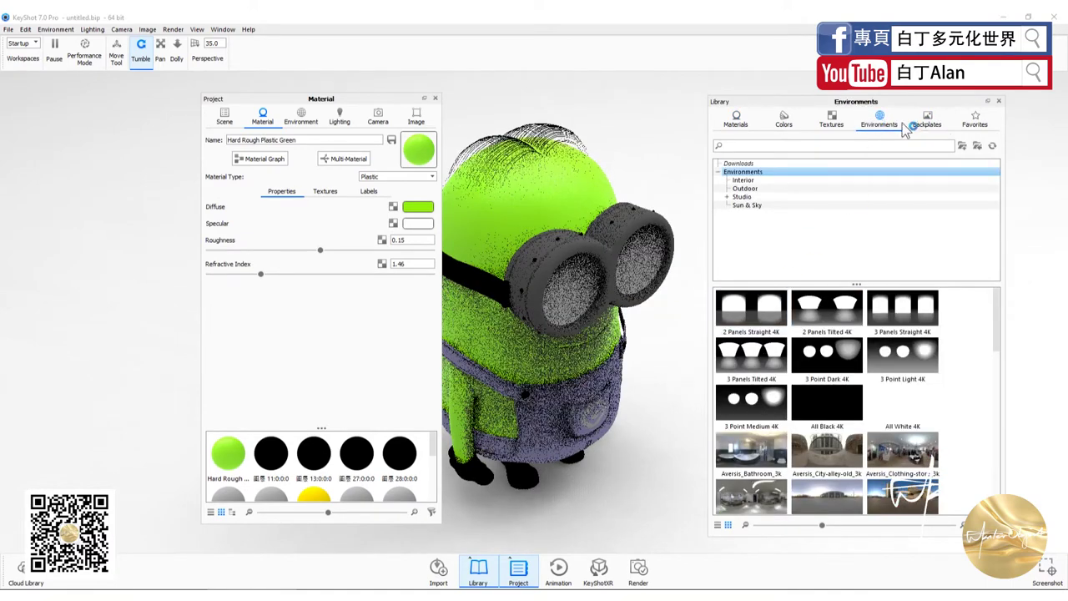
- Map the cork texture onto Hard Rough Plastic Green as Diffuse and dismiss the crash error
left_click(926, 121)
left_click(840, 130)
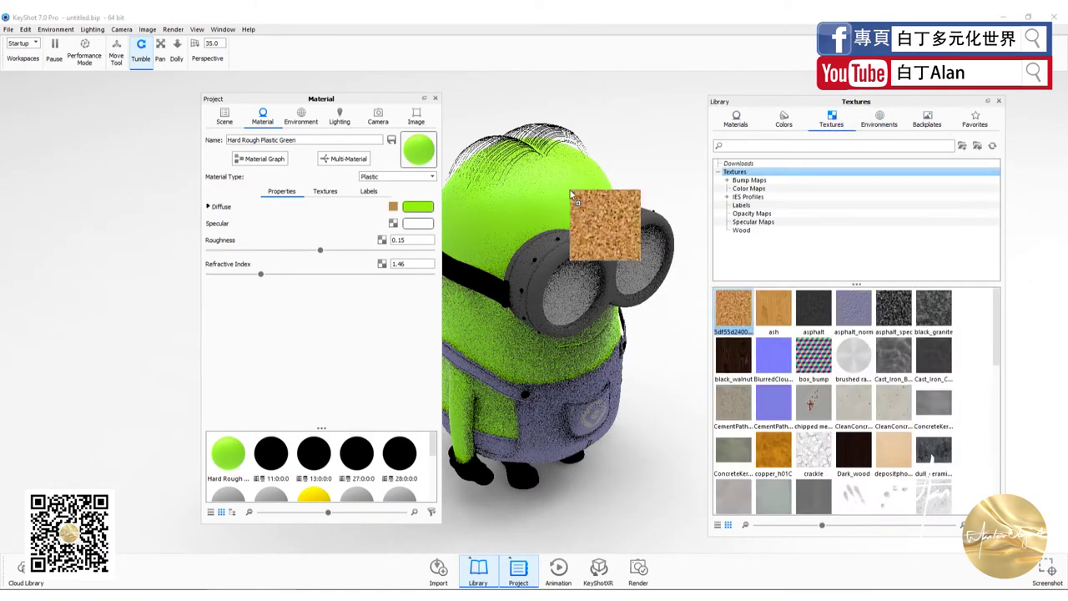
left_click_drag(733, 309, 597, 238)
left_click(594, 237)
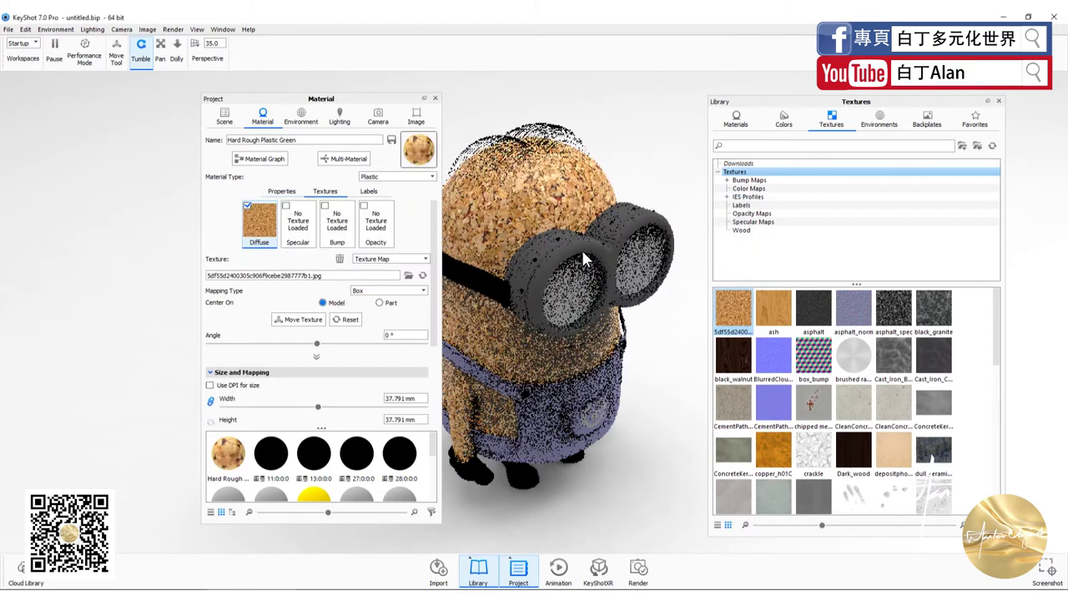
left_click_drag(581, 249, 571, 216)
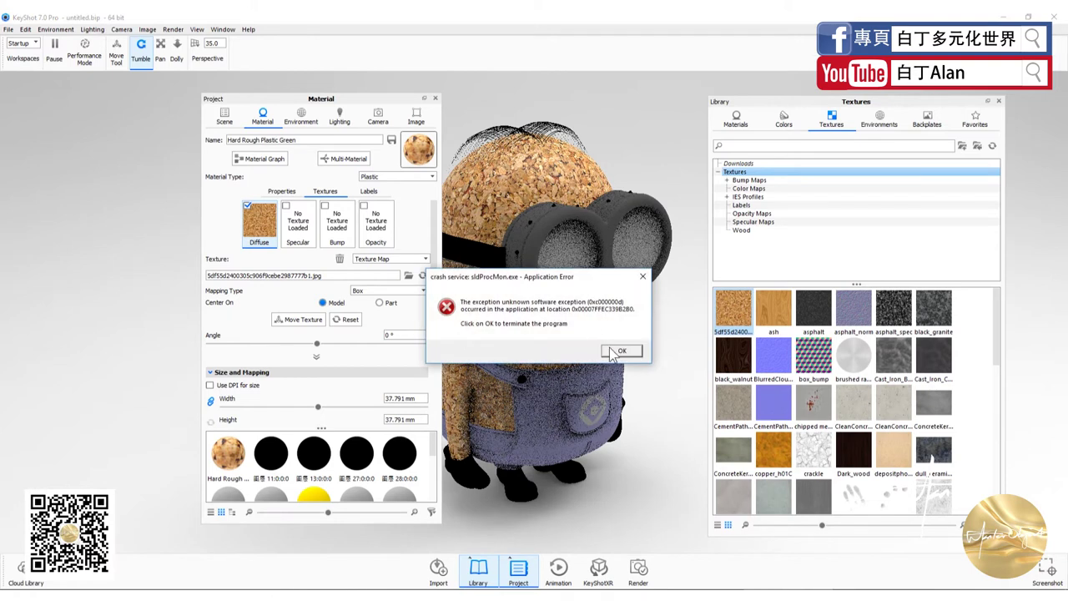
left_click(616, 351)
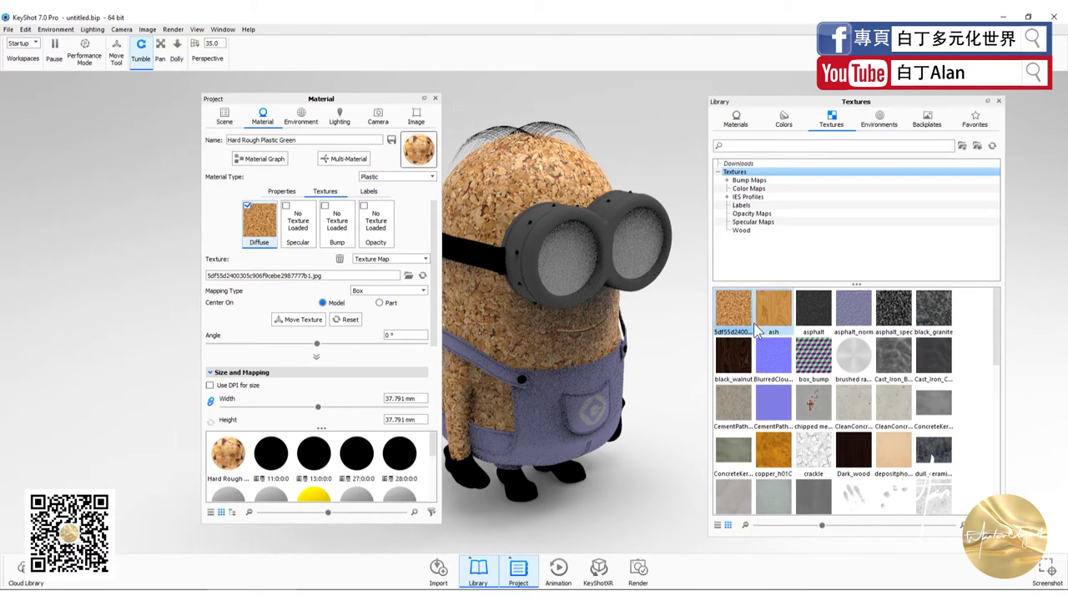
- Close the Project panel, orbit to look down on the minion, and return to Plastic materials
left_click(436, 98)
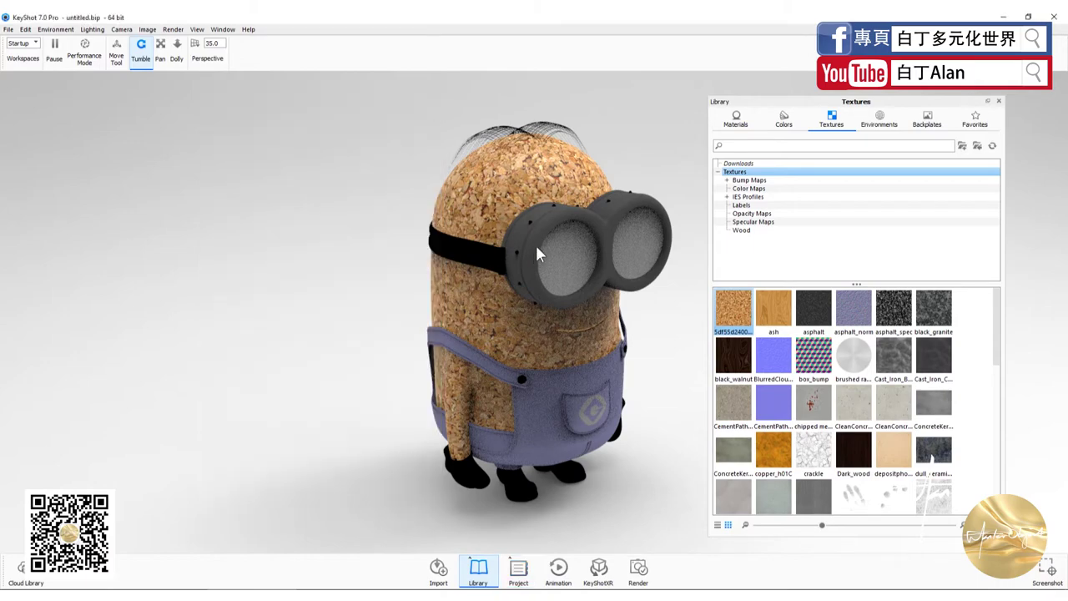
mouse_move(535, 243)
left_mouse_down()
mouse_move(608, 185)
mouse_move(502, 291)
mouse_move(306, 317)
left_mouse_up()
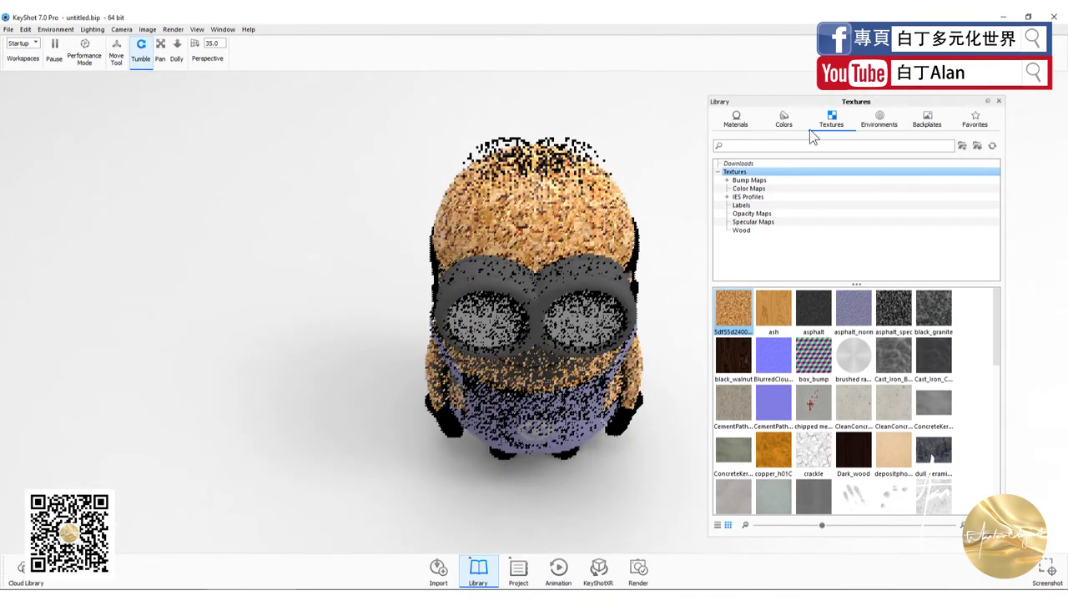
left_click(736, 117)
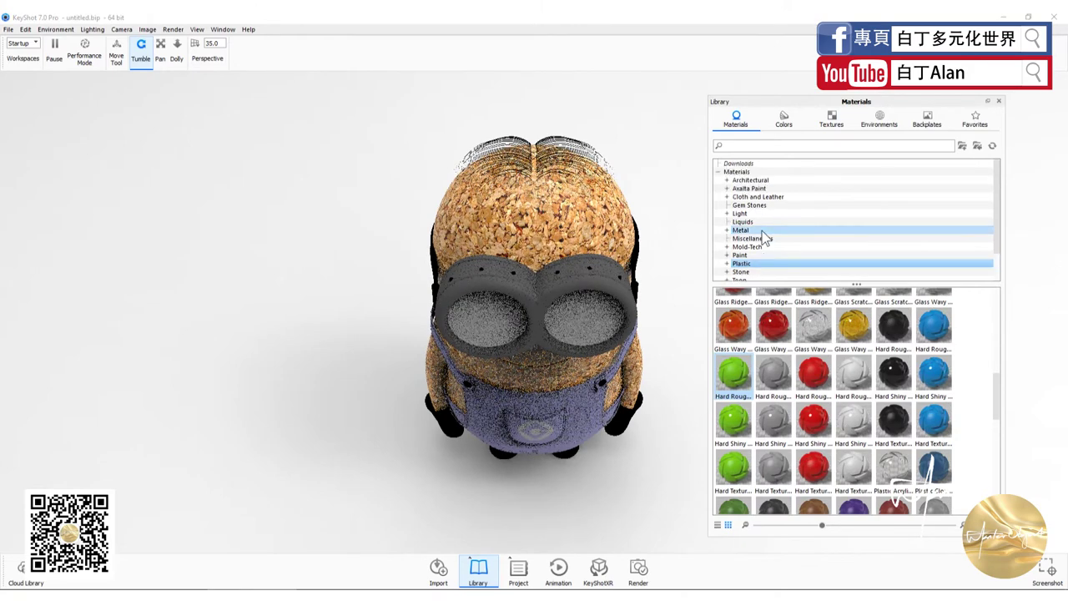
left_click(831, 117)
scroll(817, 363, "down", 5)
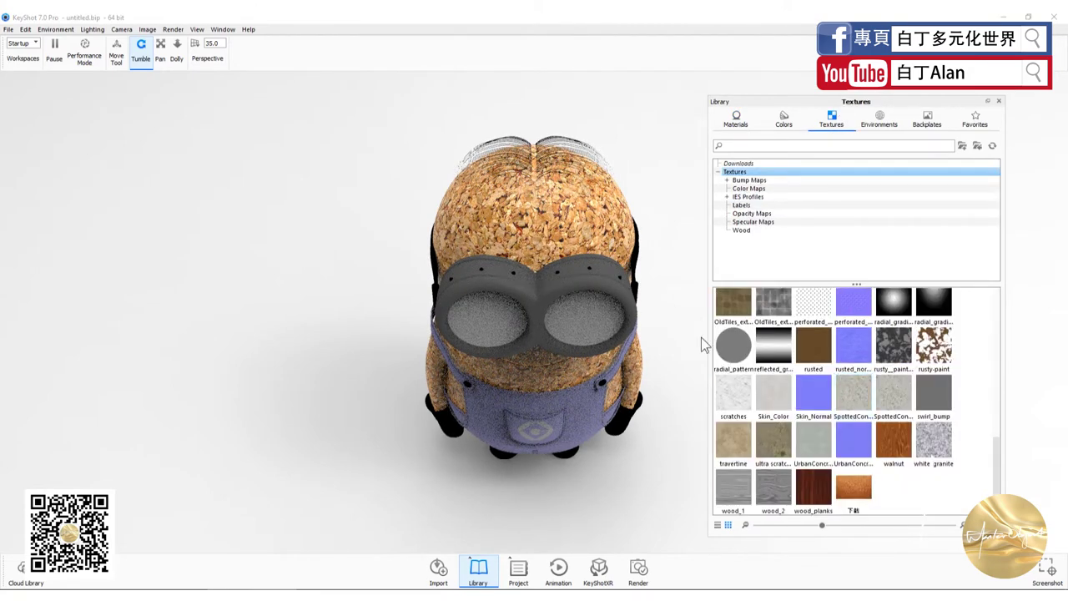
left_click(736, 116)
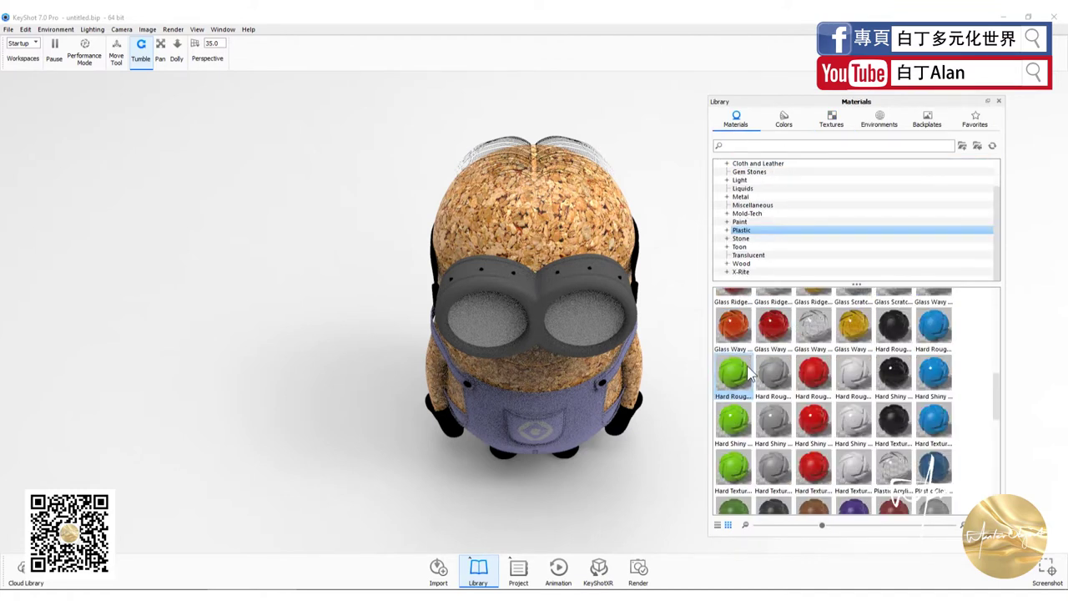
mouse_move(734, 373)
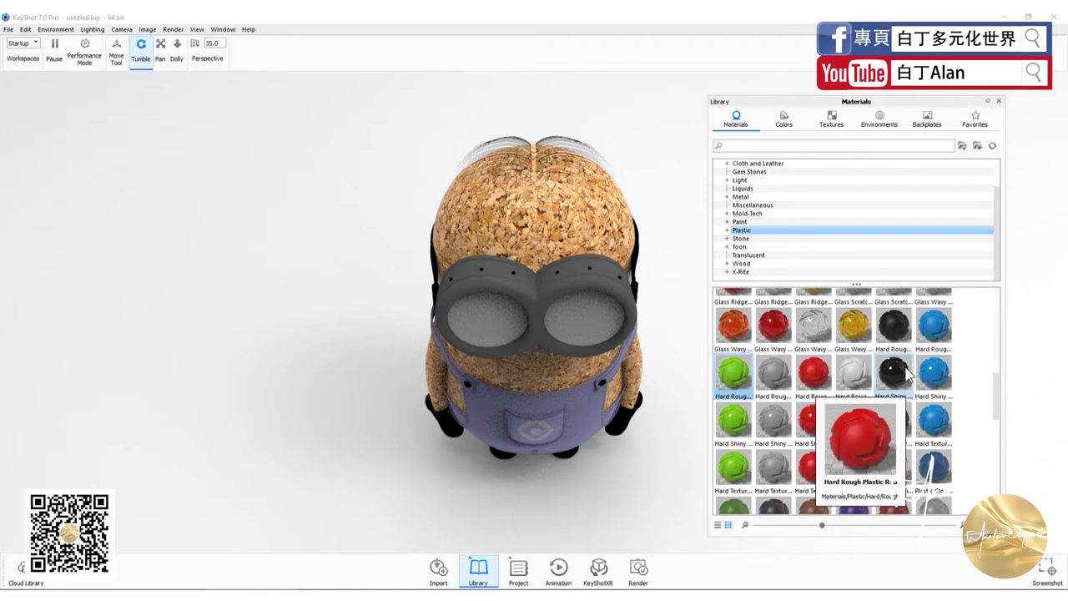
- Apply Hard Shiny Plastic Blue to the minion's body and close its material settings
left_click(979, 379)
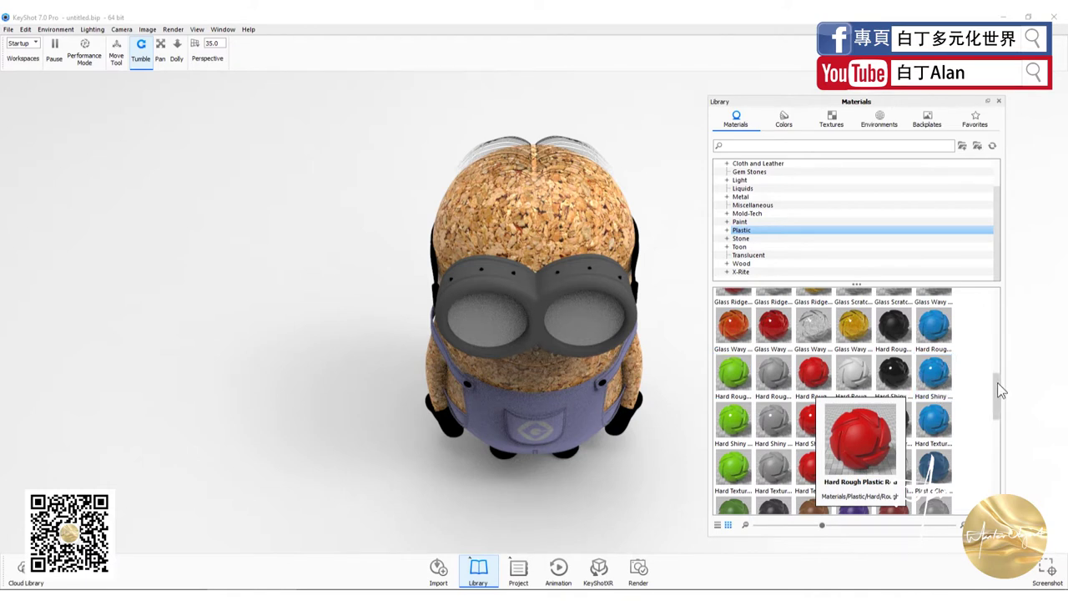
scroll(998, 383, "up", 1)
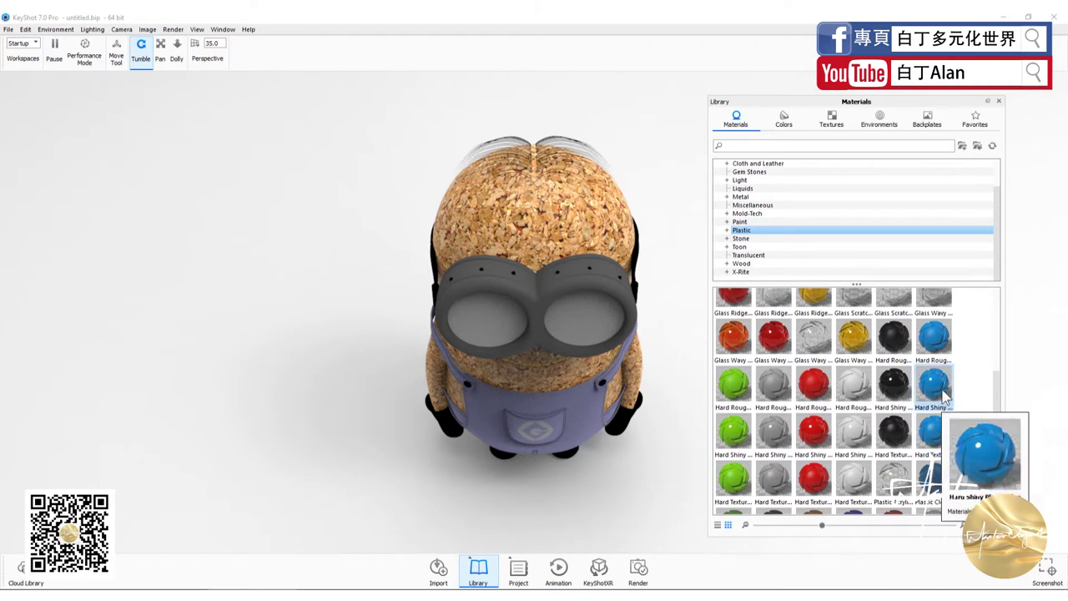
mouse_move(938, 422)
left_mouse_down()
mouse_move(508, 214)
mouse_move(518, 226)
left_mouse_up()
double_click(518, 226)
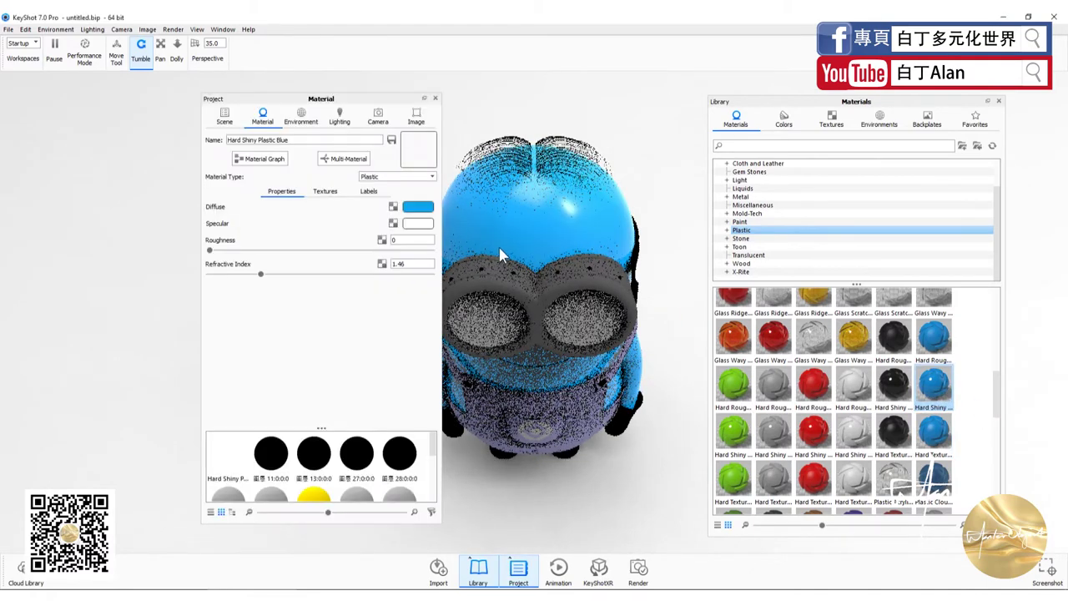
left_click(435, 98)
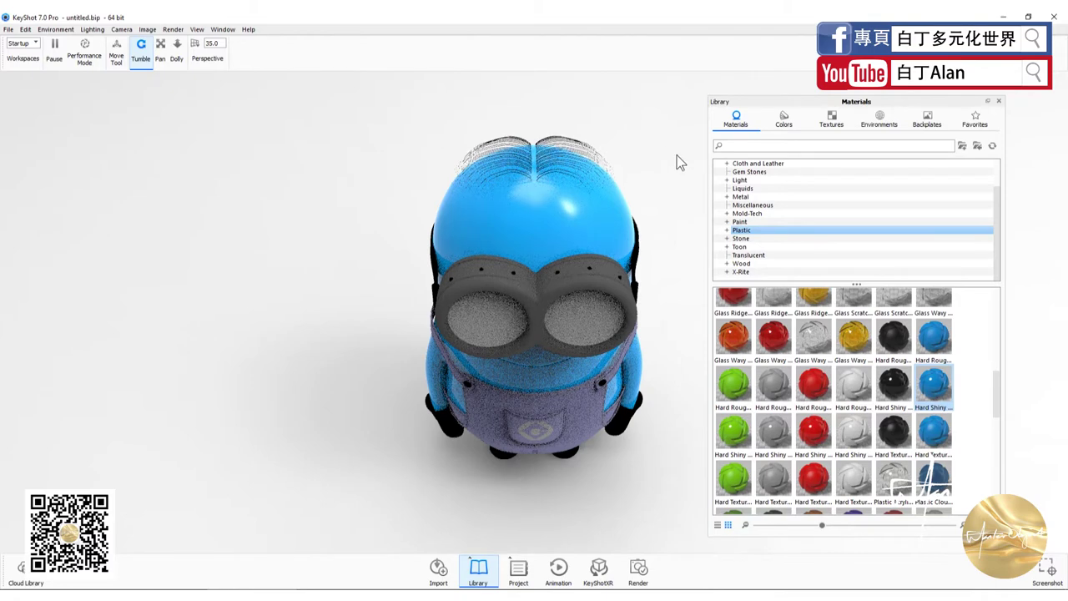
left_click(774, 123)
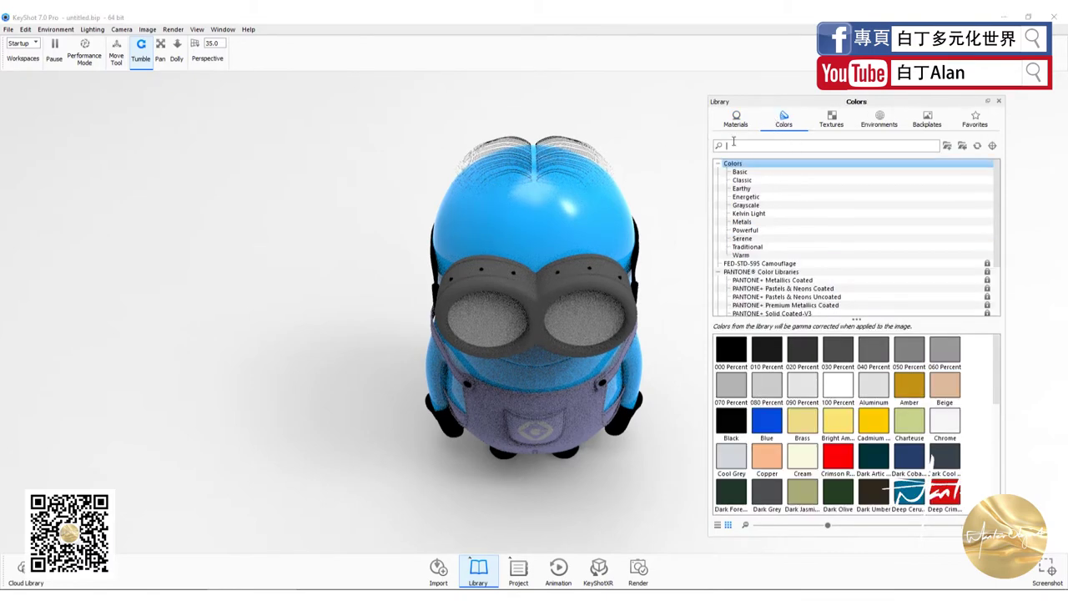
- Turn the minion to face front and give its body red Hard Shiny plastic
left_click(736, 123)
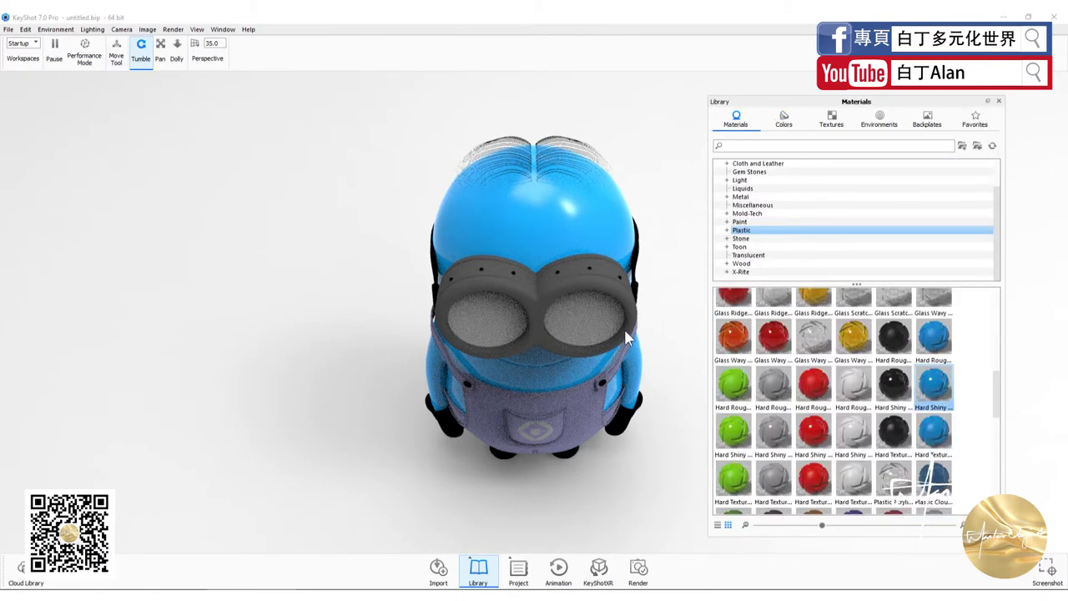
mouse_move(625, 328)
left_mouse_down()
mouse_move(609, 271)
mouse_move(583, 317)
left_mouse_up()
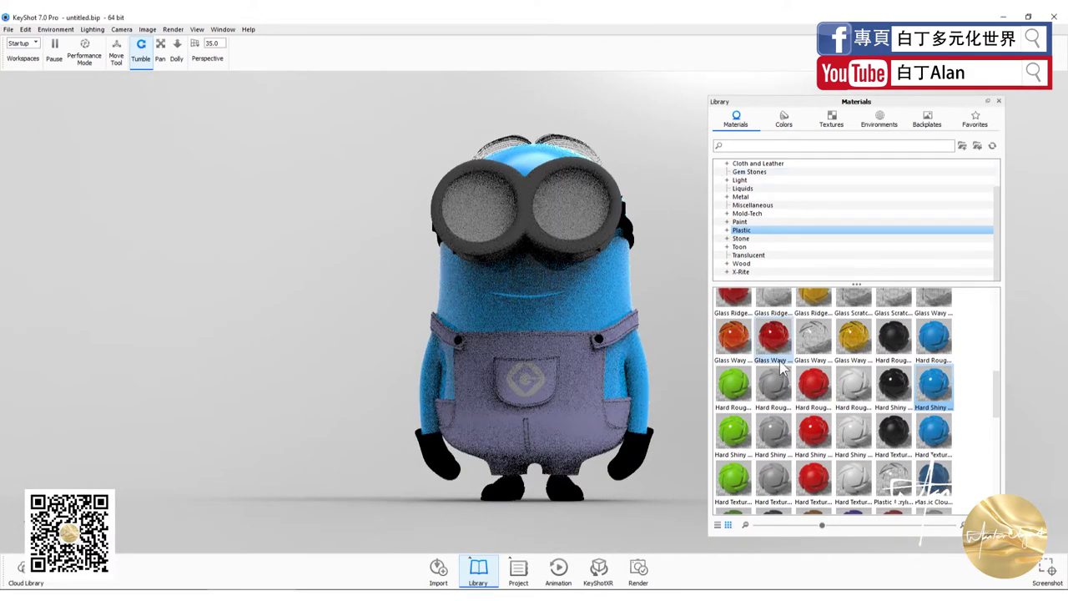
mouse_move(814, 431)
left_mouse_down()
mouse_move(534, 275)
mouse_move(686, 299)
left_mouse_up()
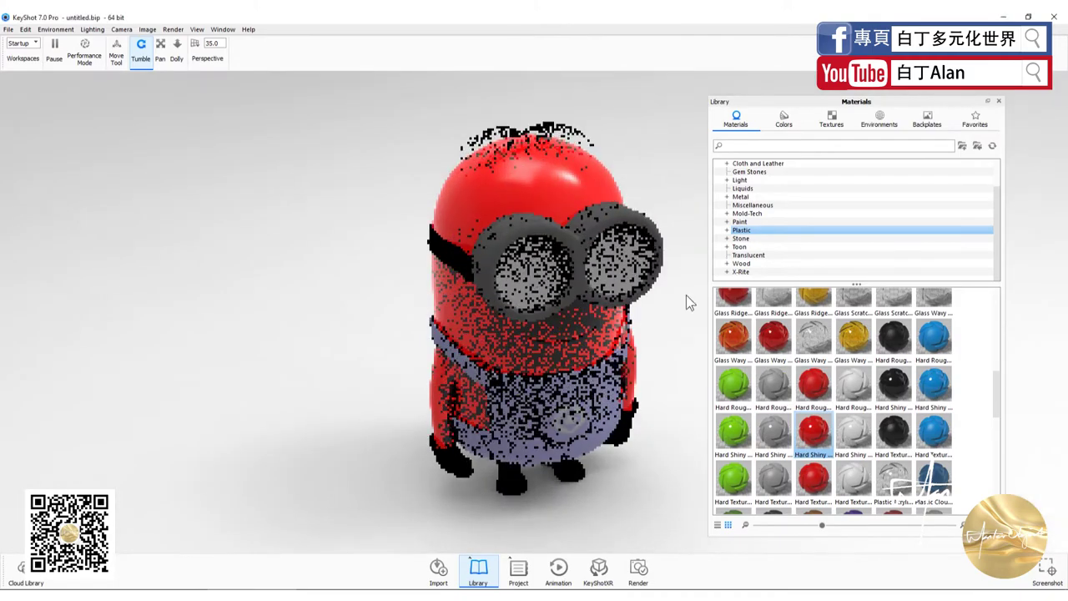
left_click(783, 125)
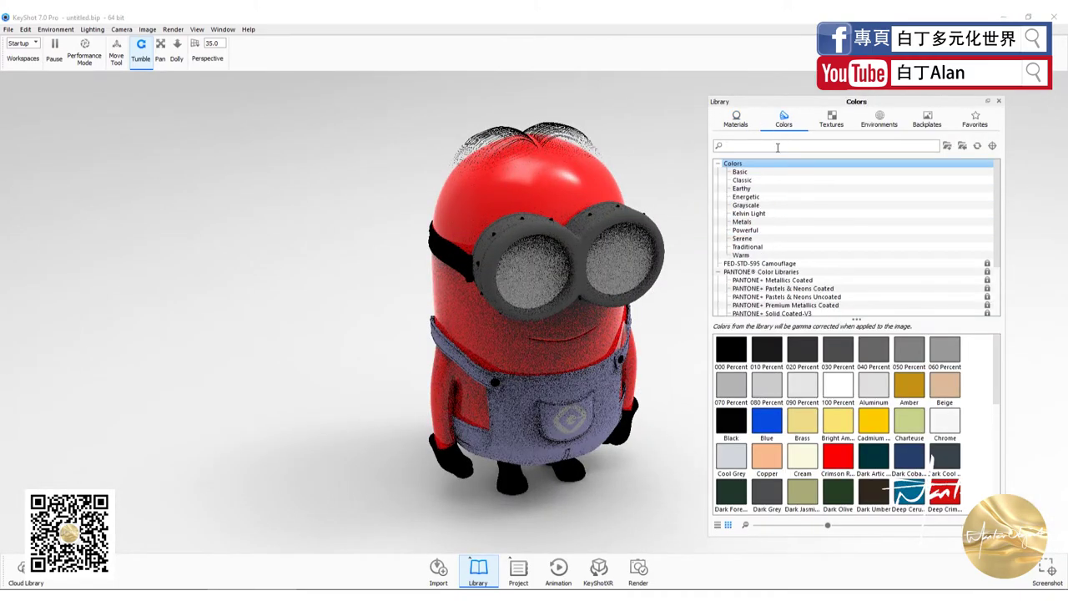
- Search the PANTONE Color Libraries for 795 in the Colors library
type("1975")
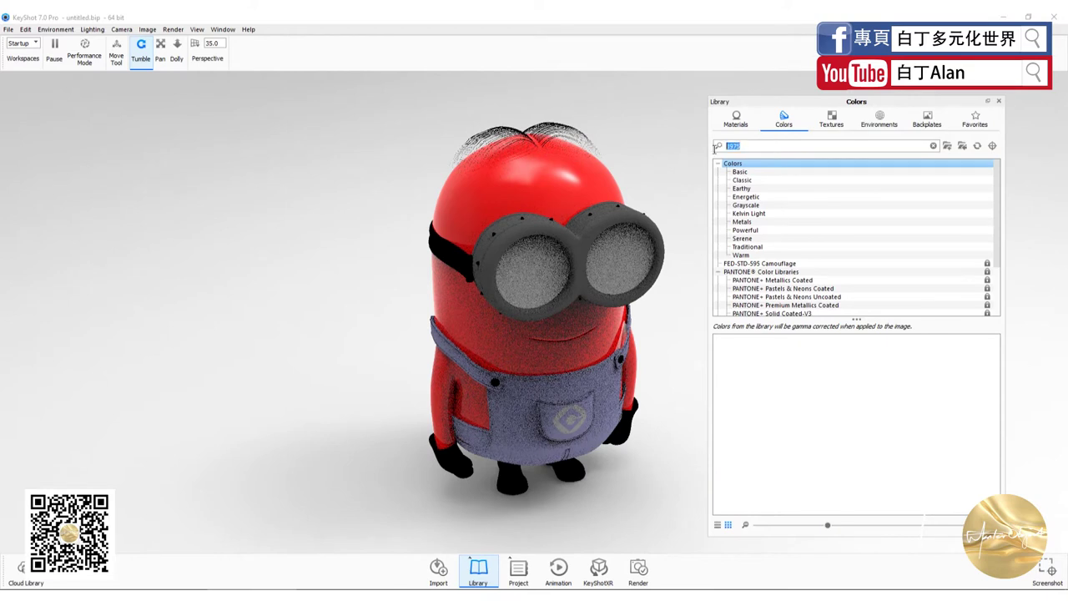
left_click(747, 172)
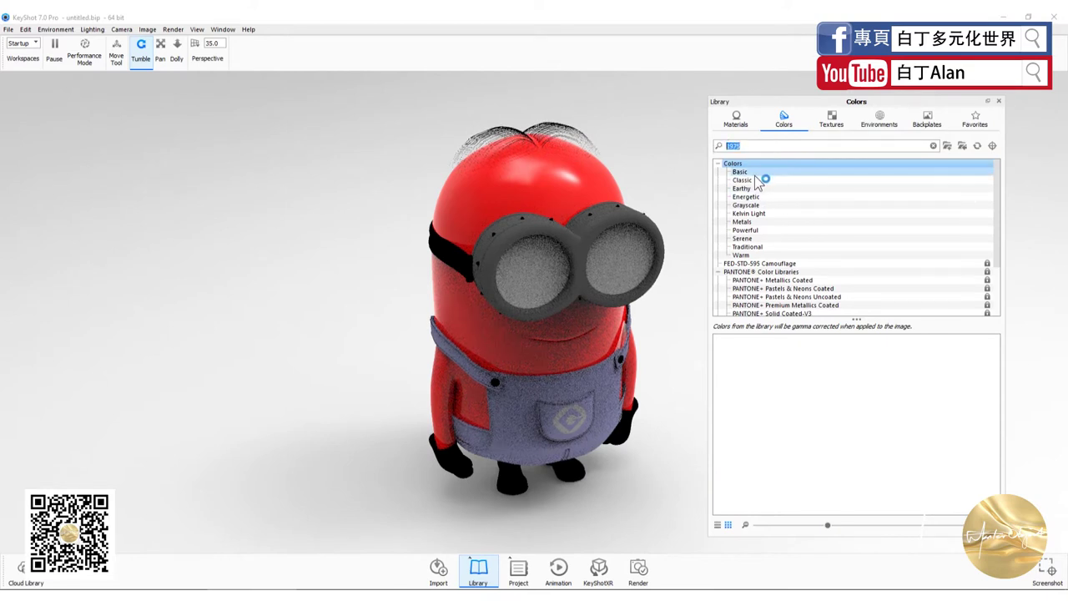
left_click(761, 272)
left_click(742, 148)
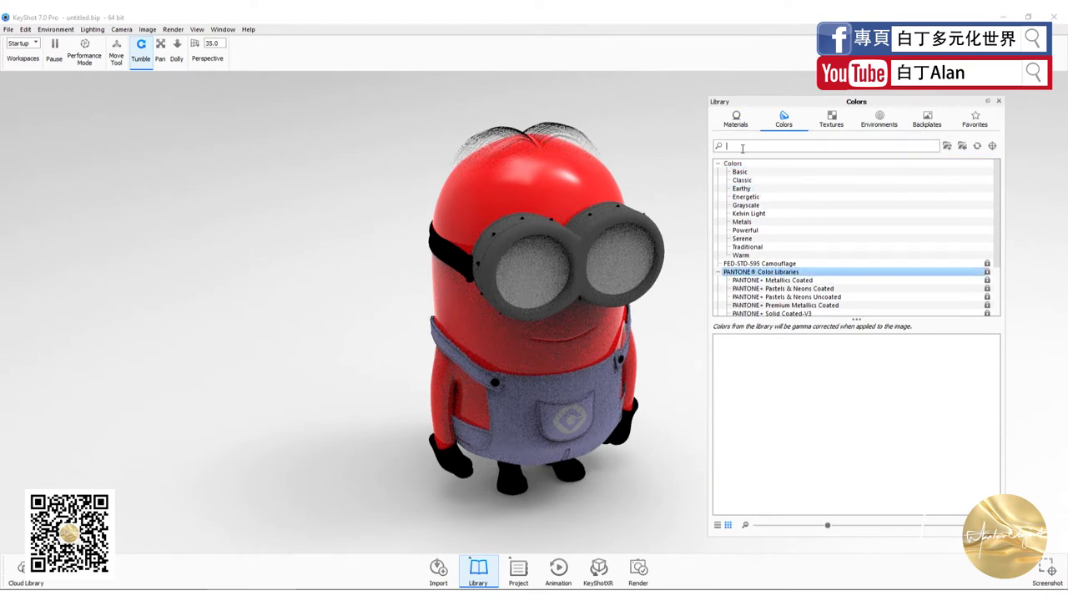
type("875")
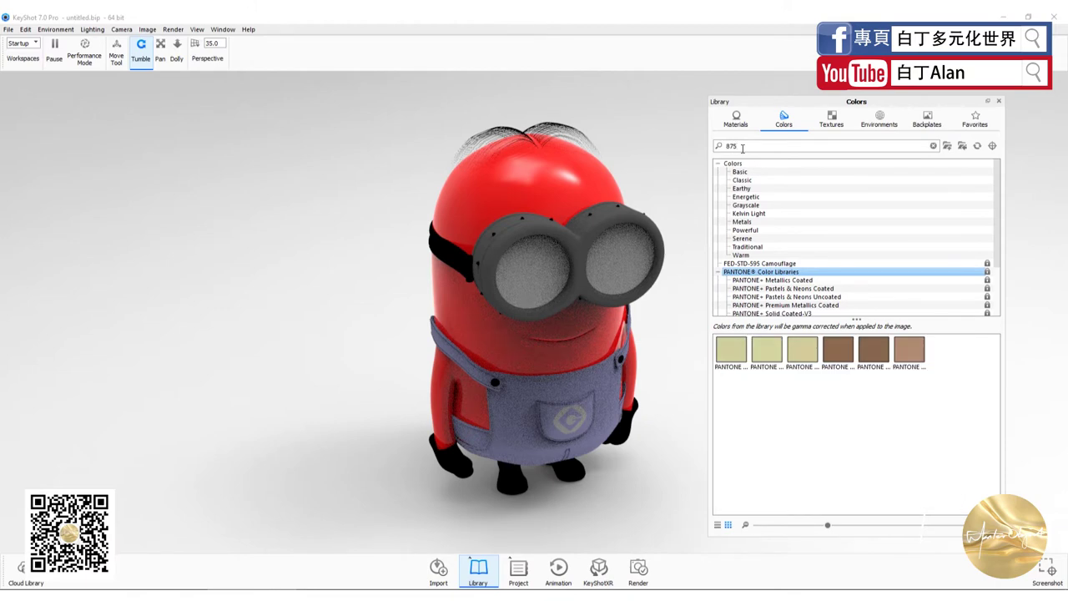
key("BackSpace")
key("BackSpace")
key("BackSpace")
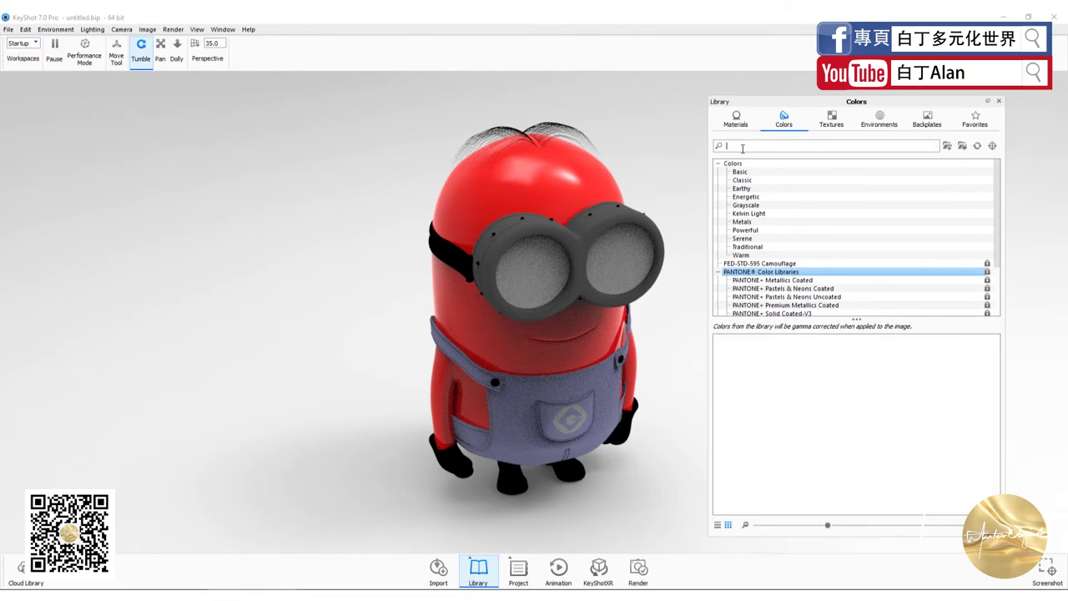
type("795")
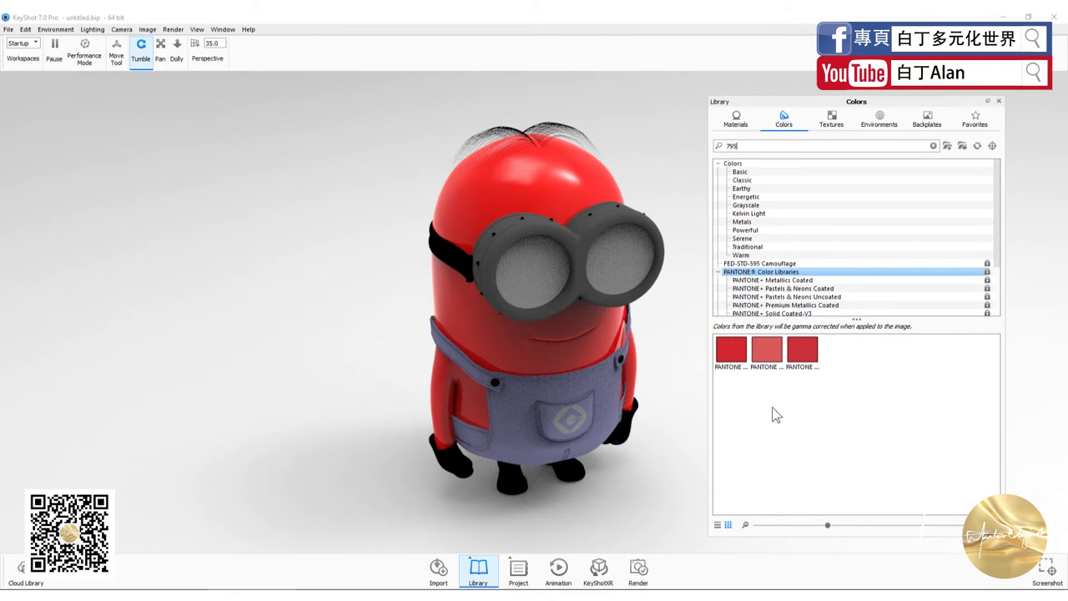
- Drag the first red PANTONE 795 swatch onto the minion's overalls
mouse_move(735, 354)
left_mouse_down()
mouse_move(601, 175)
mouse_move(547, 170)
left_mouse_up()
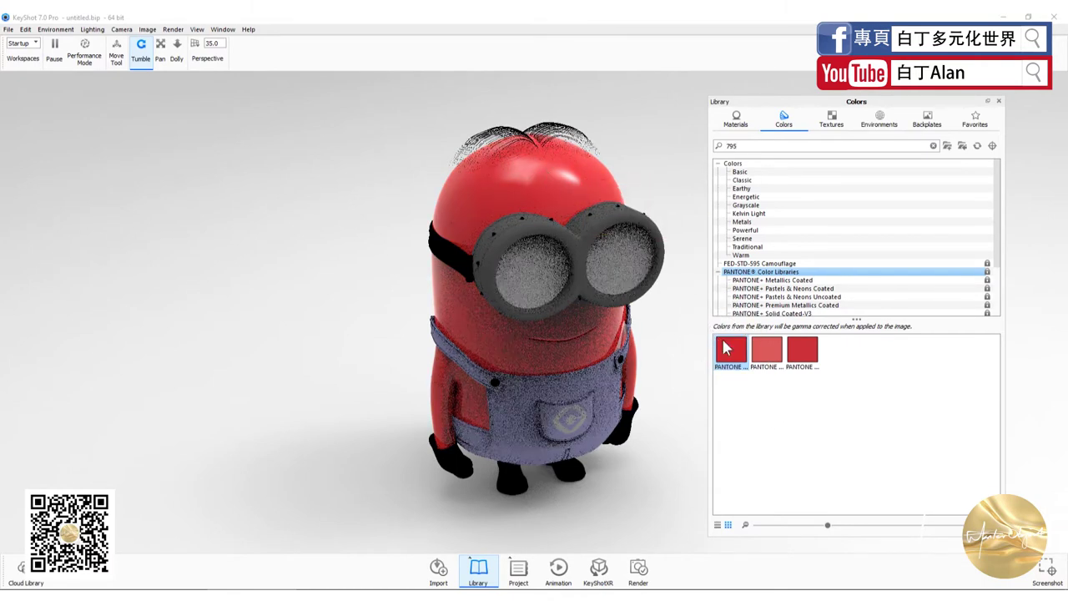
left_click(736, 124)
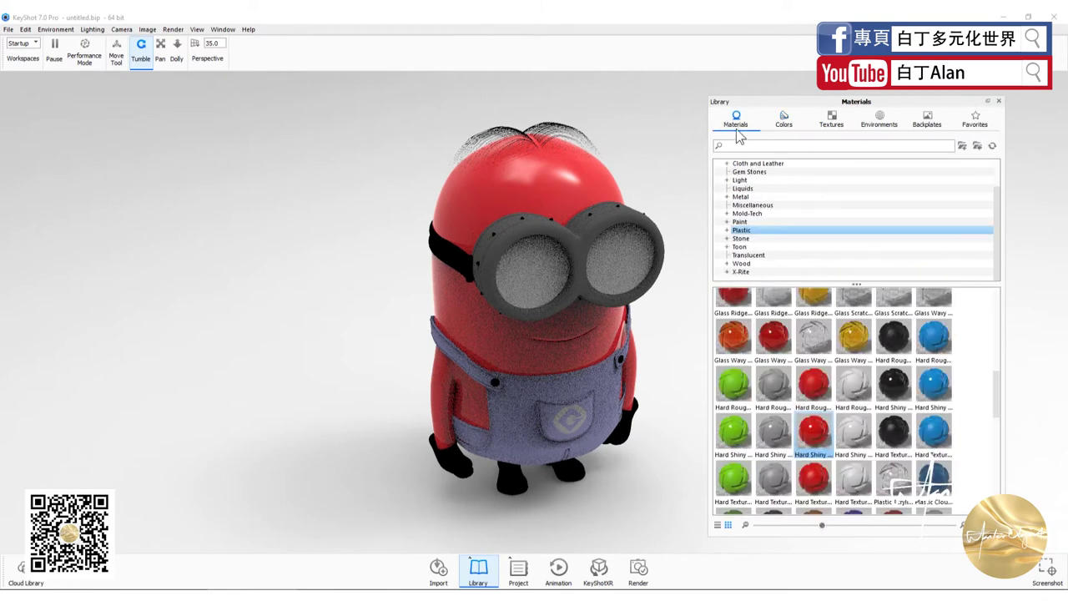
left_click(784, 120)
left_click_drag(731, 350, 566, 392)
mouse_move(537, 350)
left_mouse_down()
mouse_move(611, 338)
mouse_move(569, 283)
mouse_move(583, 320)
mouse_move(357, 368)
mouse_move(284, 364)
mouse_move(510, 439)
mouse_move(489, 393)
mouse_move(594, 227)
left_mouse_up()
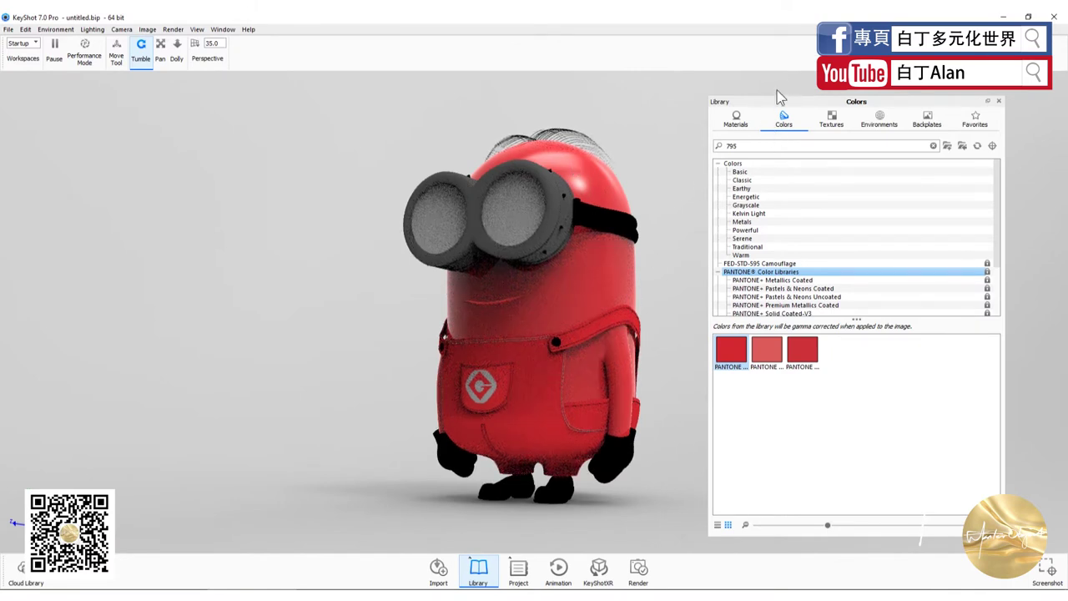
- Apply green Hard Shiny plastic to the minion's body and turn it to face the camera
scroll(776, 282, "down", 3)
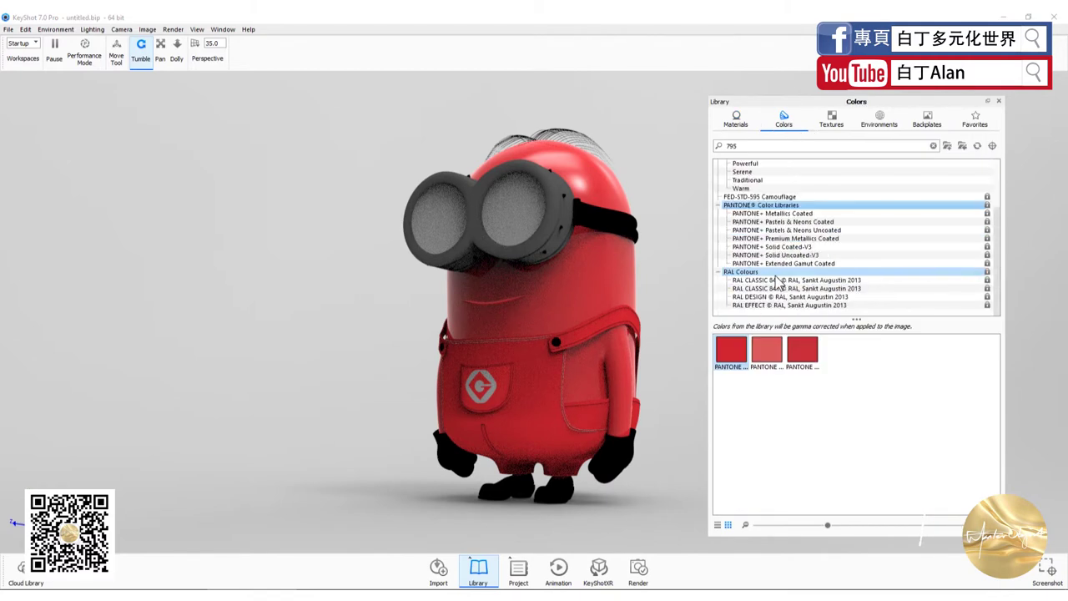
left_click(735, 117)
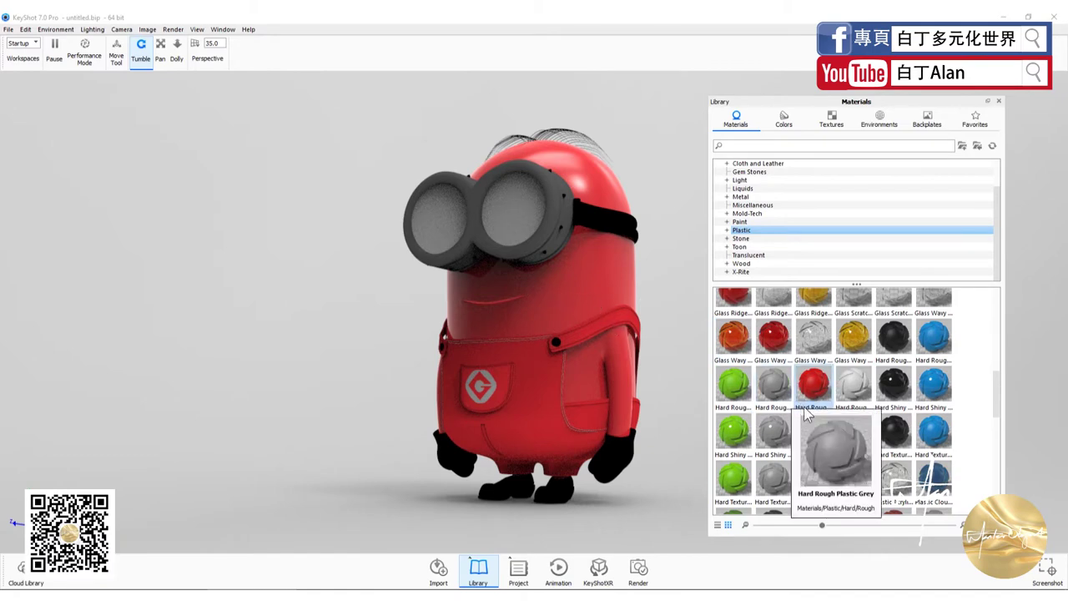
mouse_move(733, 430)
left_mouse_down()
mouse_move(591, 285)
mouse_move(576, 287)
left_mouse_up()
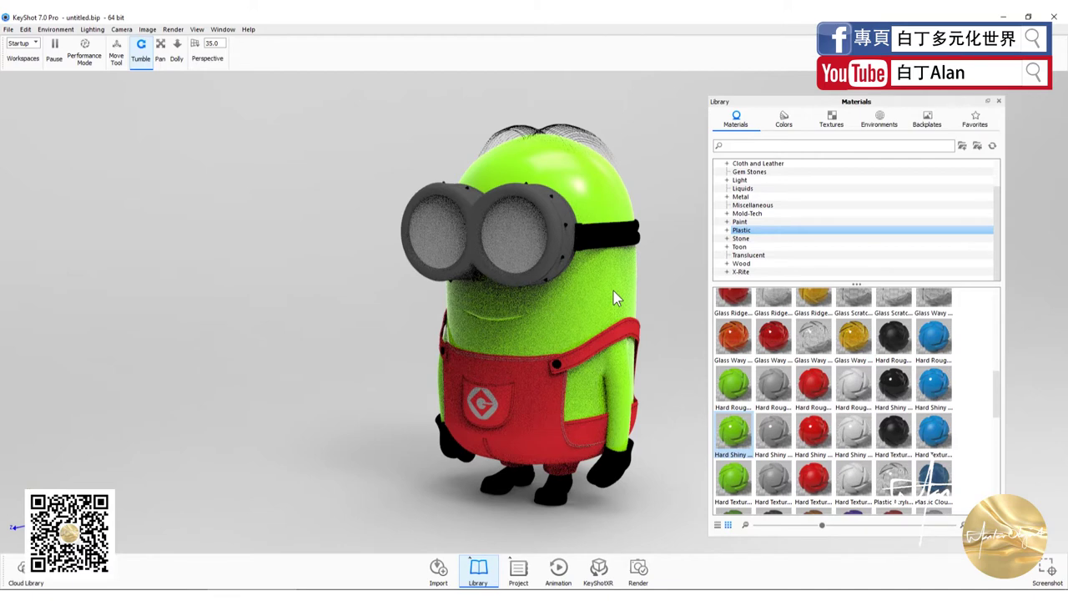
mouse_move(611, 315)
left_mouse_down()
mouse_move(643, 314)
mouse_move(657, 264)
mouse_move(515, 156)
left_mouse_up()
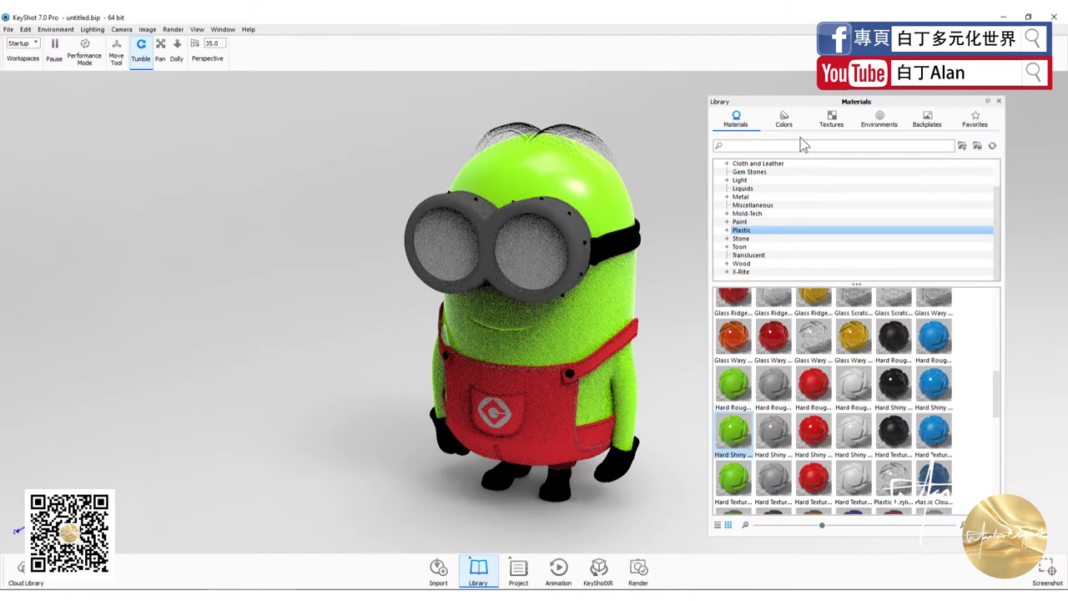
left_click_drag(616, 371, 630, 369)
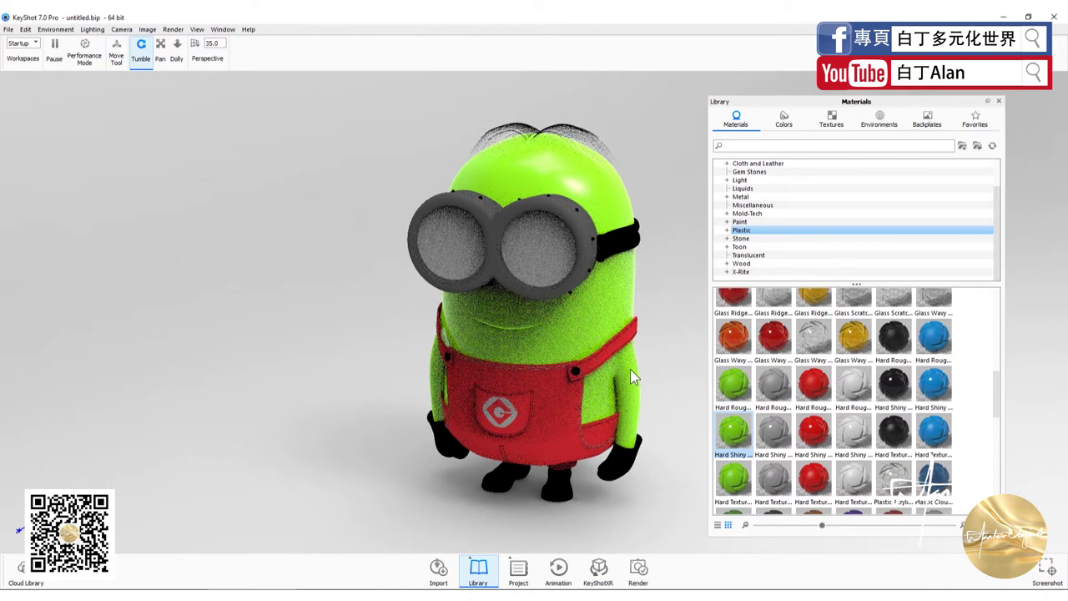
left_click_drag(558, 285, 609, 354)
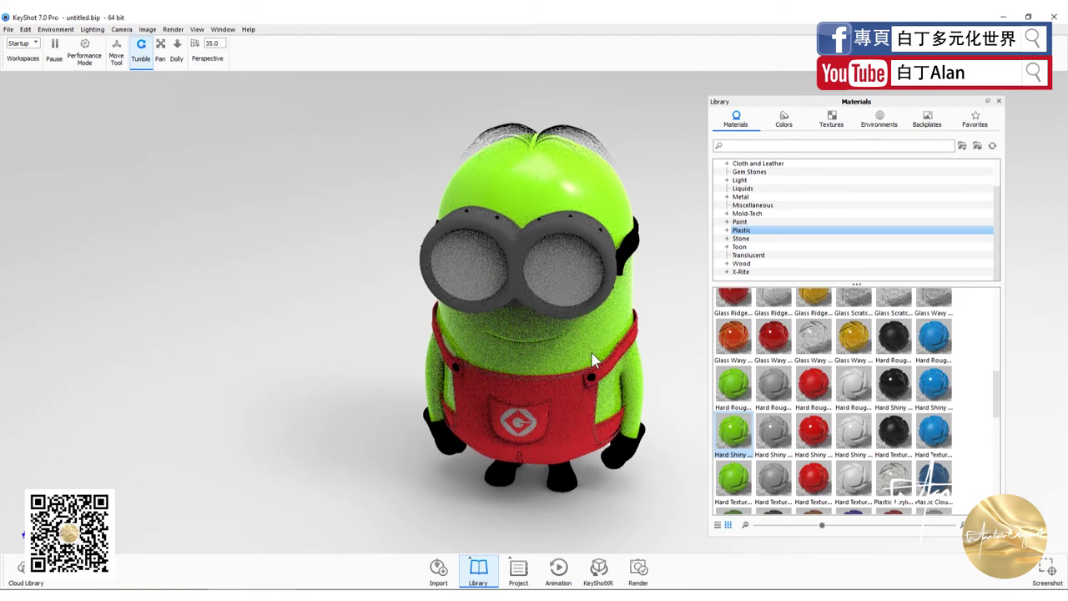
left_click_drag(608, 356, 693, 292)
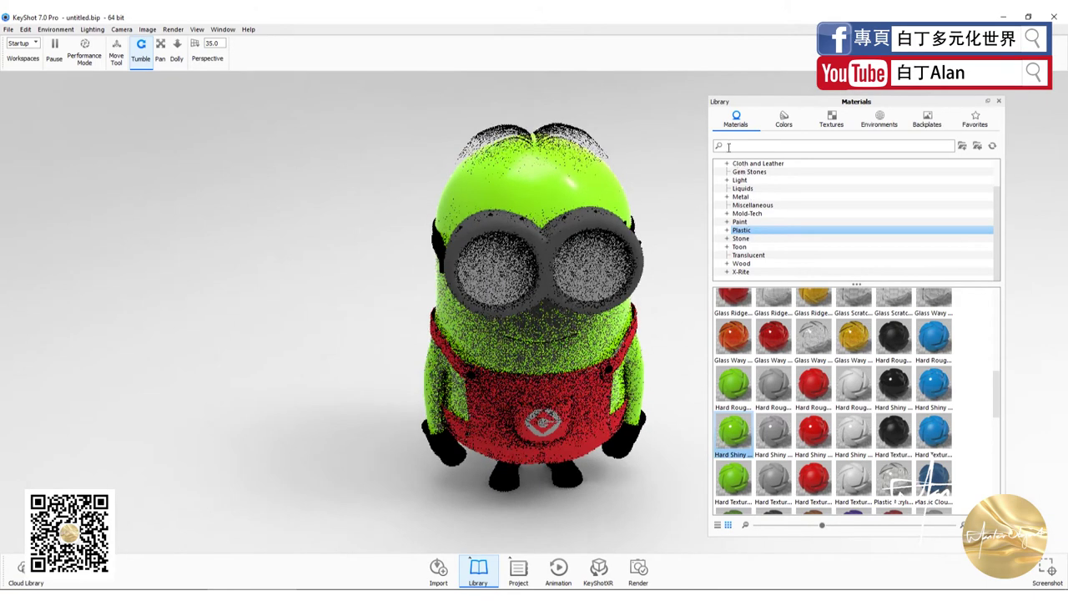
- Tumble the view around the green minion while flipping between the Colors and Materials libraries
left_click(784, 119)
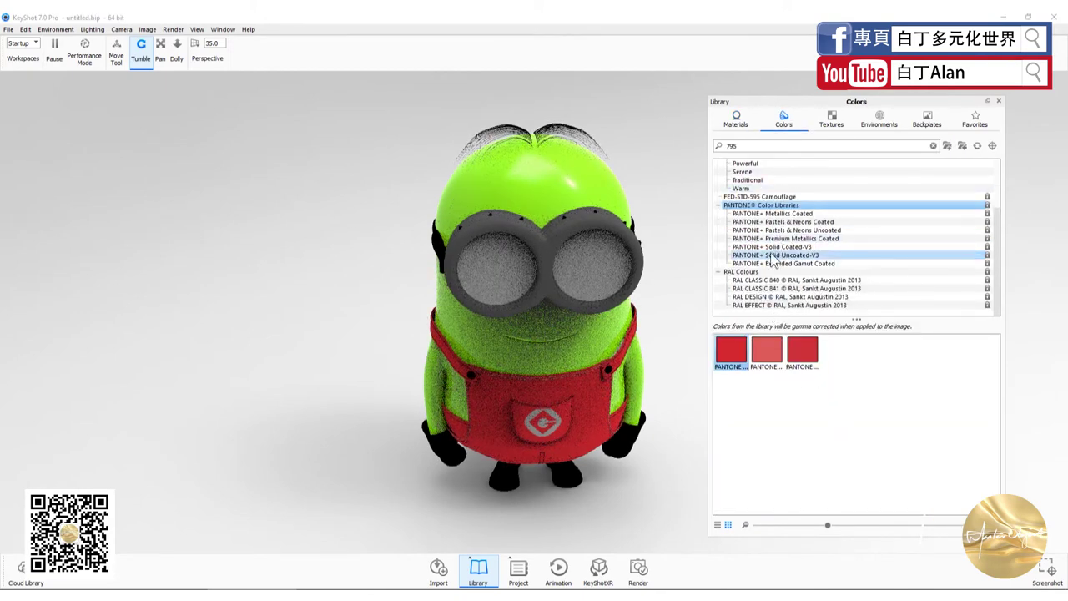
mouse_move(605, 322)
left_mouse_down()
mouse_move(646, 281)
mouse_move(666, 292)
left_mouse_up()
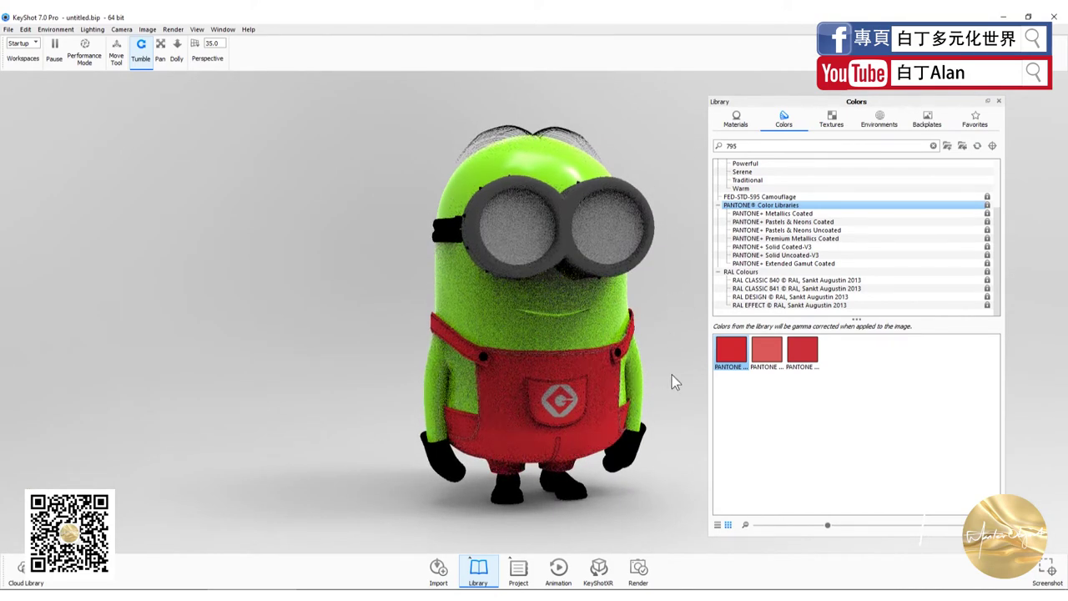
left_click_drag(601, 358, 622, 355)
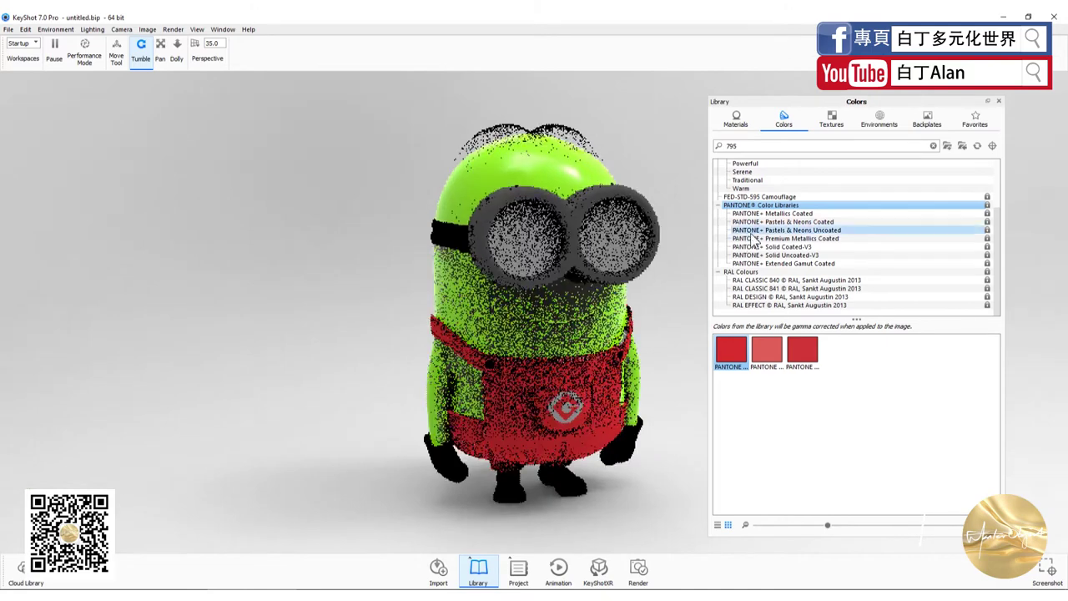
left_click(731, 126)
mouse_move(600, 241)
left_mouse_down()
mouse_move(404, 301)
mouse_move(571, 225)
left_mouse_up()
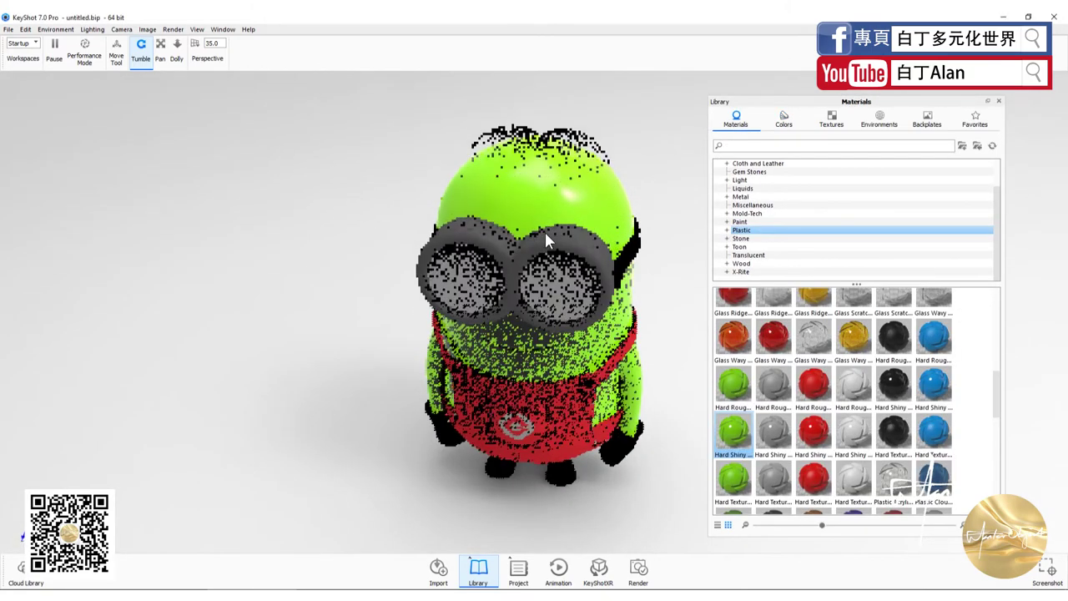
left_click(784, 118)
left_click(735, 119)
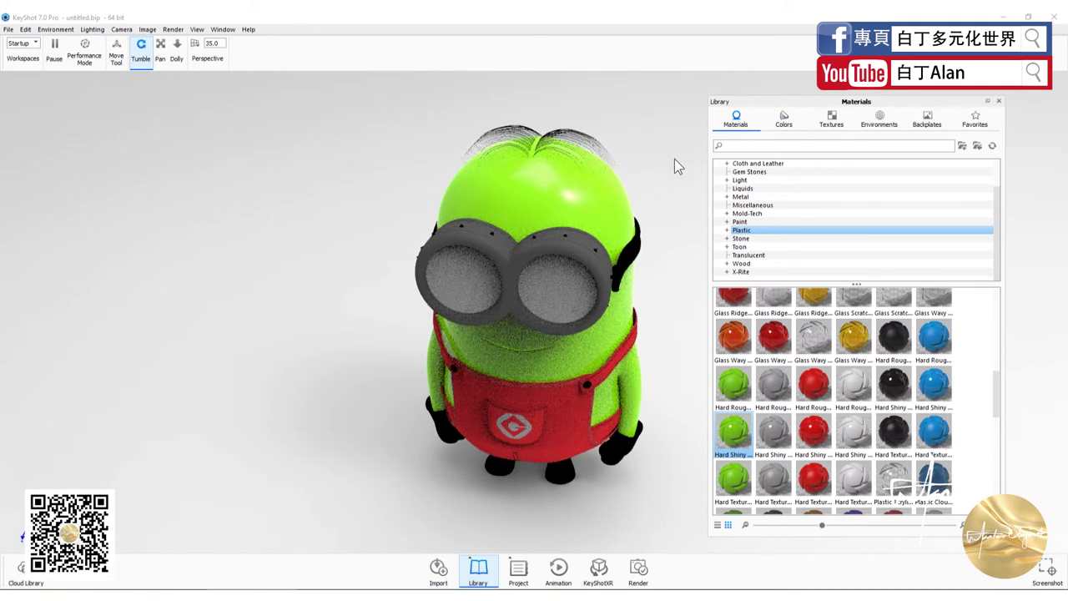
- Clear the 795 colour search, browse the Classic and Metals sets, then show Textures
left_click(784, 125)
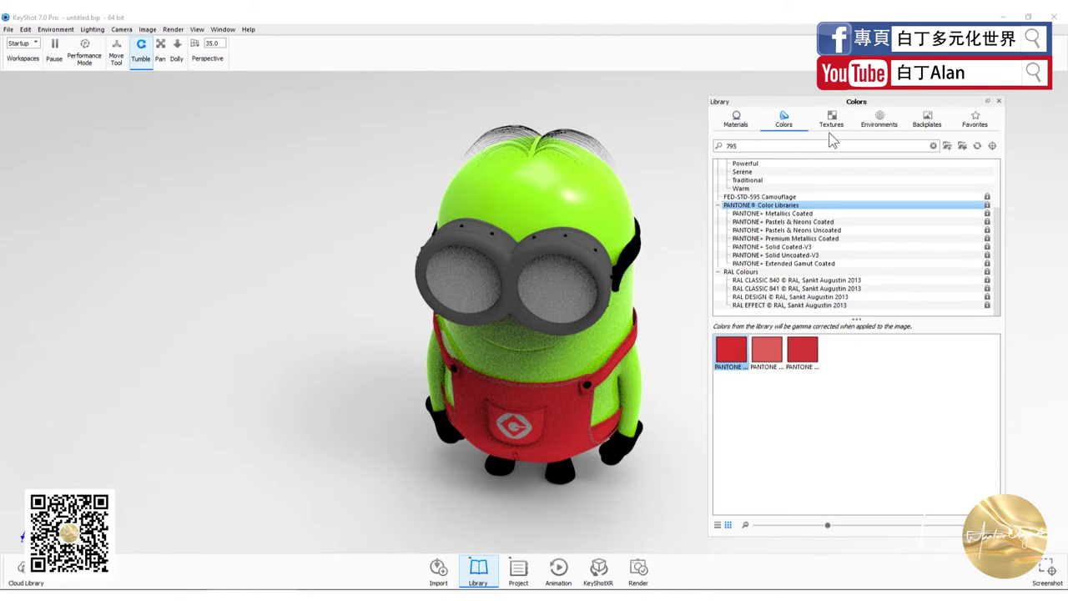
double_click(731, 145)
key("BackSpace")
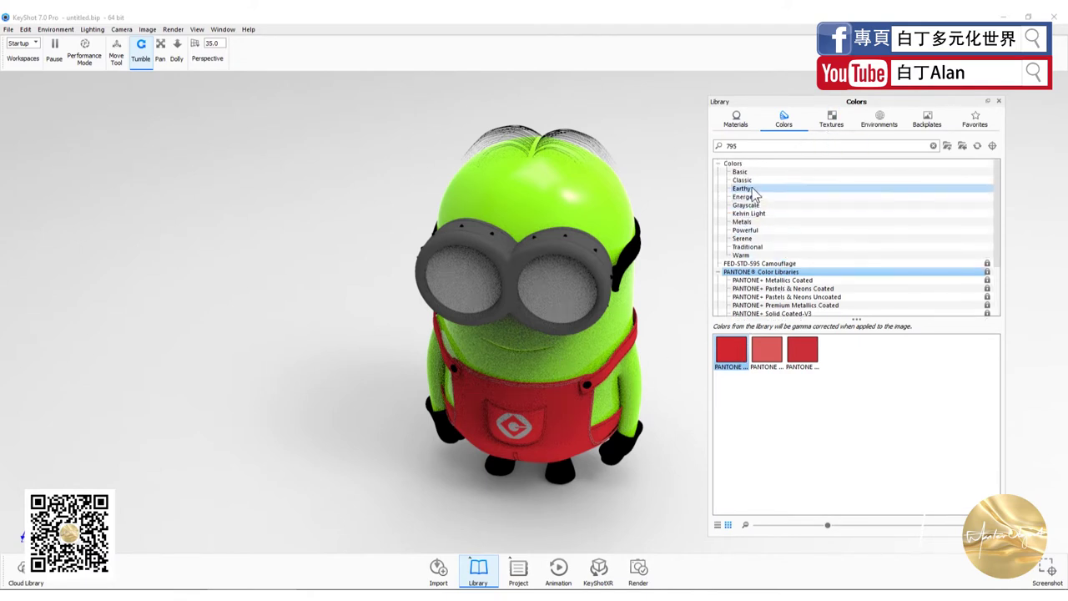
left_click(742, 180)
left_click(754, 222)
left_click(832, 119)
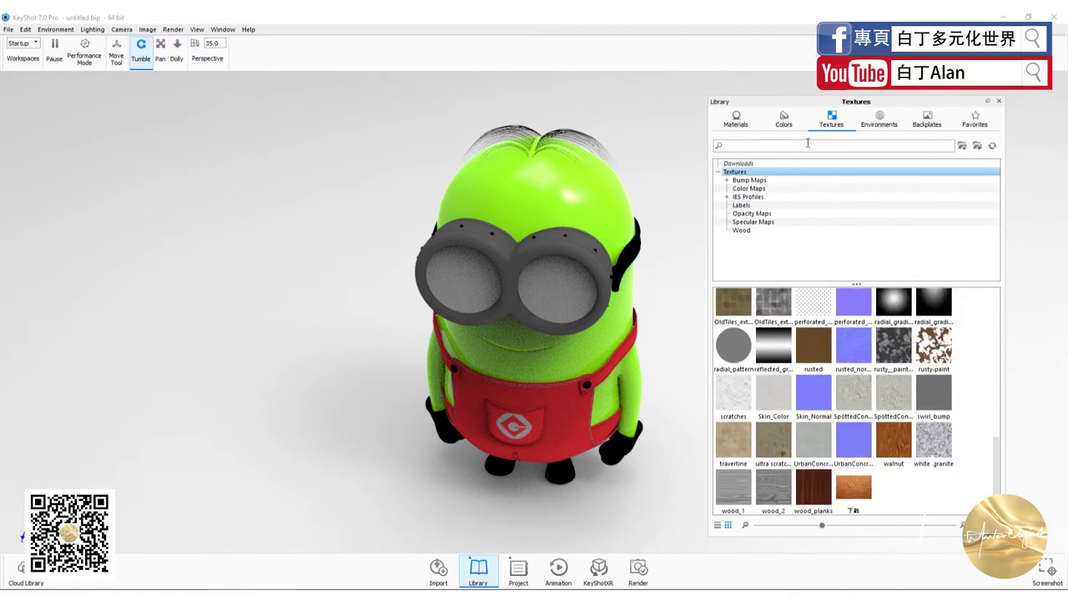
left_click(783, 118)
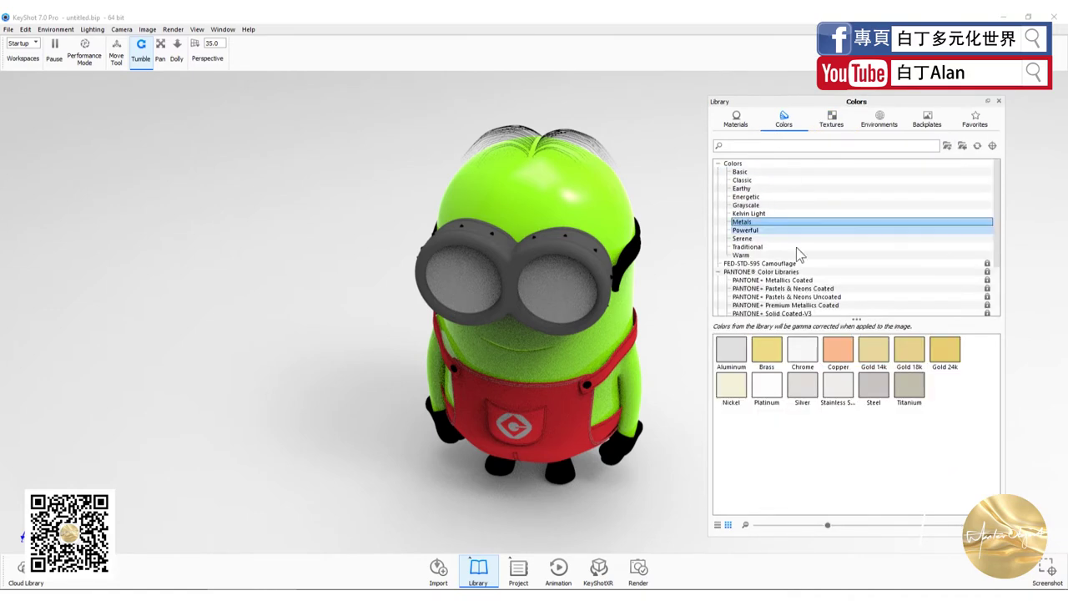
left_click(832, 119)
scroll(868, 398, "down", 5)
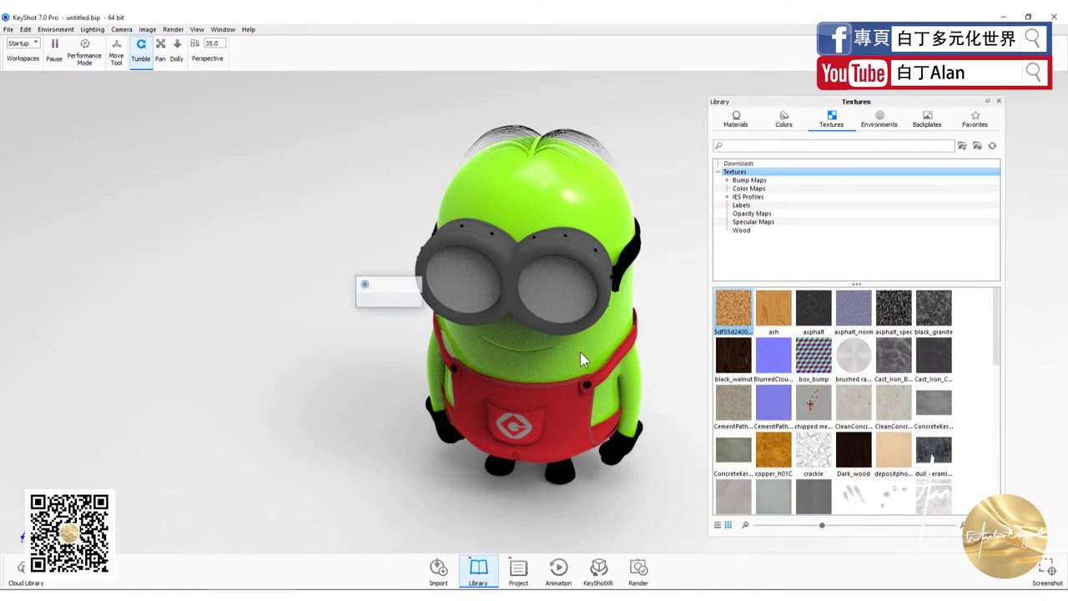
- Set the green body material's Diffuse colour to RGB 118, 170, 72 and close its settings
double_click(580, 351)
left_click(416, 208)
left_click(353, 135)
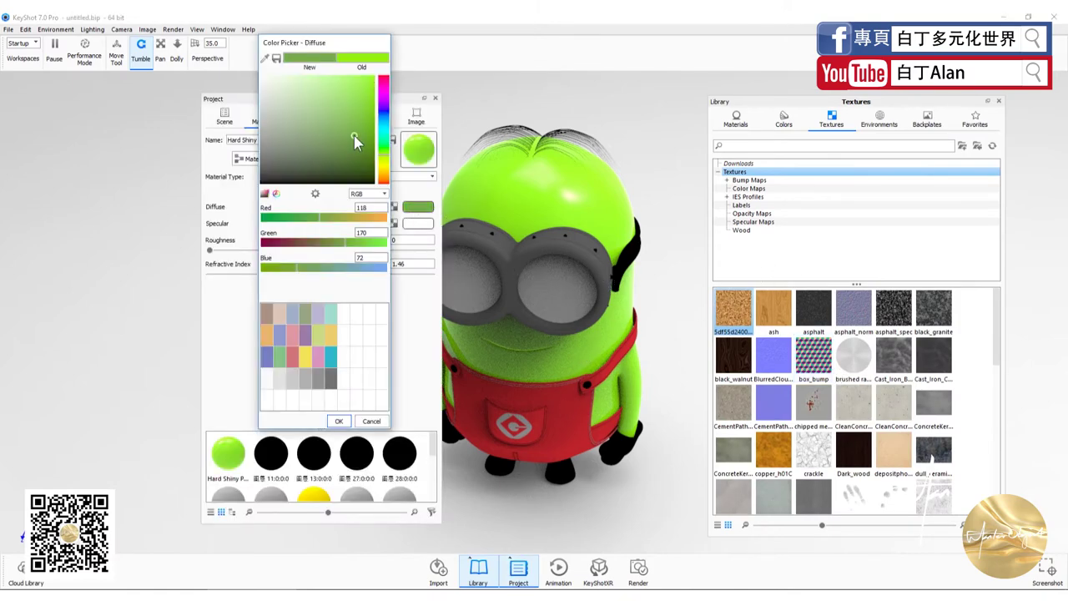
left_click(338, 421)
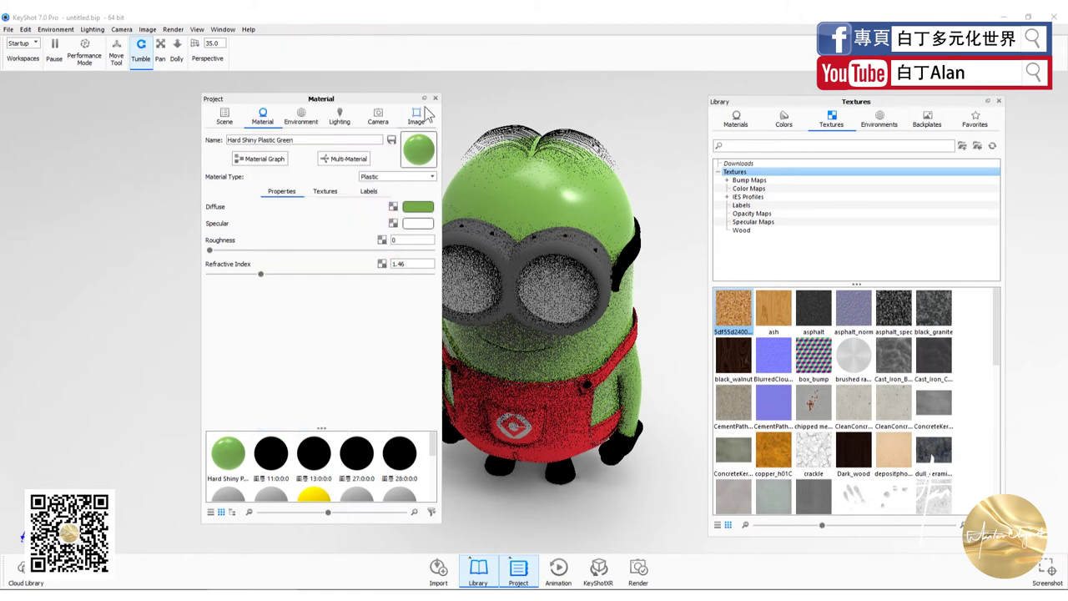
key("space")
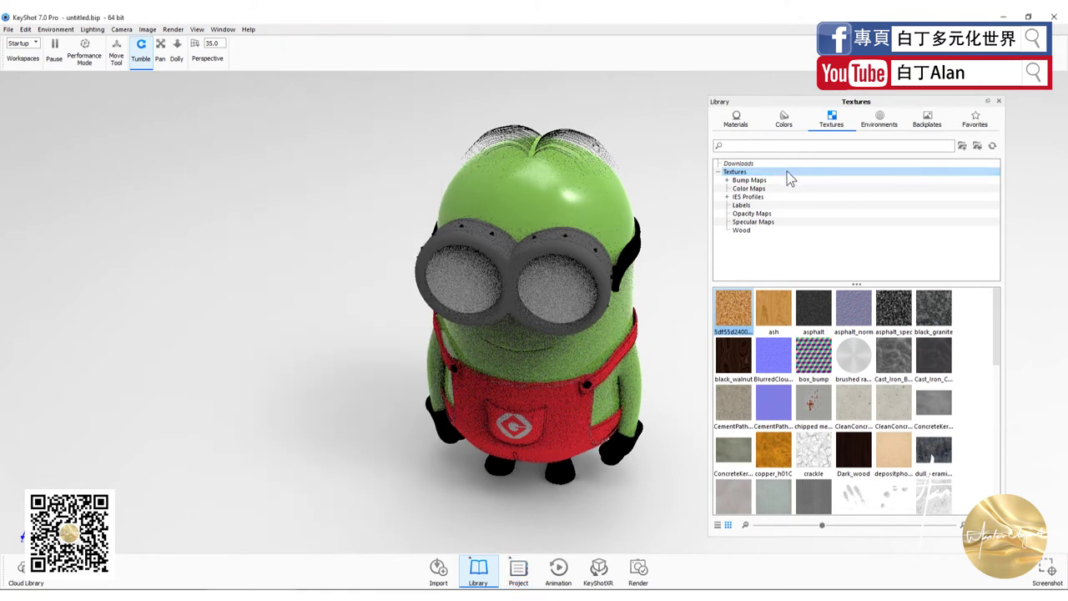
scroll(889, 398, "down", 3)
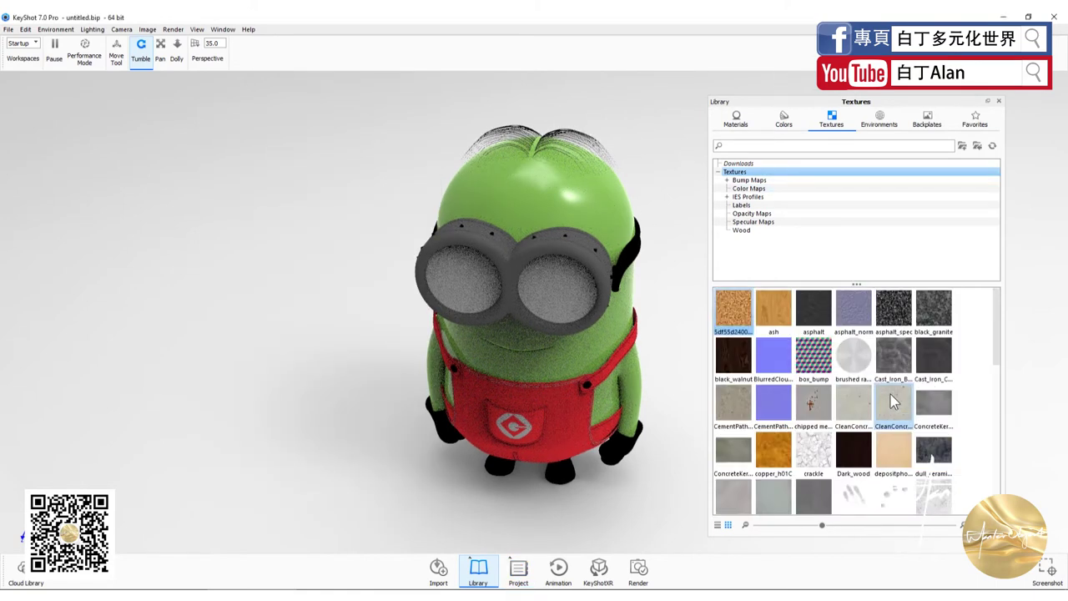
scroll(889, 399, "down", 2)
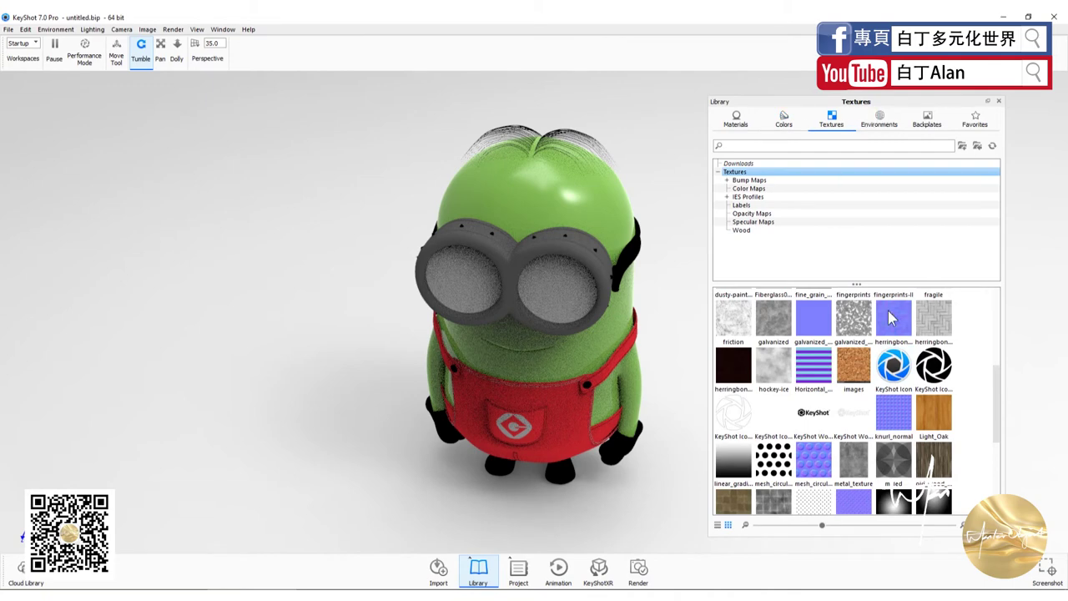
- Try the cork texture on the minion's body, then scroll through the Textures library
scroll(891, 317, "up", 5)
mouse_move(733, 309)
left_mouse_down()
mouse_move(587, 209)
mouse_move(773, 350)
left_mouse_up()
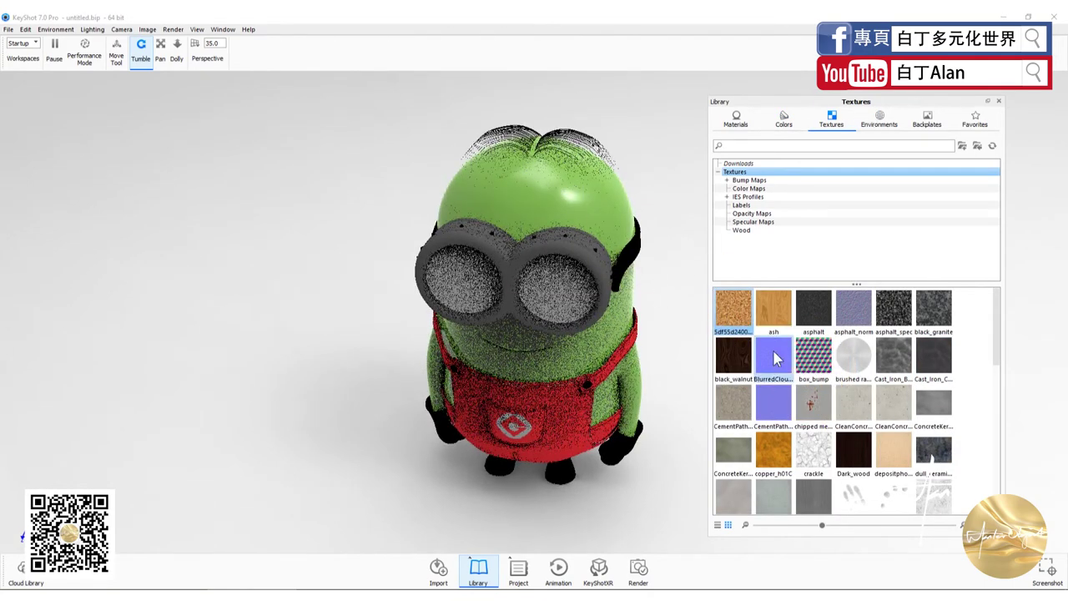
scroll(772, 349, "down", 3)
scroll(773, 400, "down", 2)
scroll(768, 451, "up", 2)
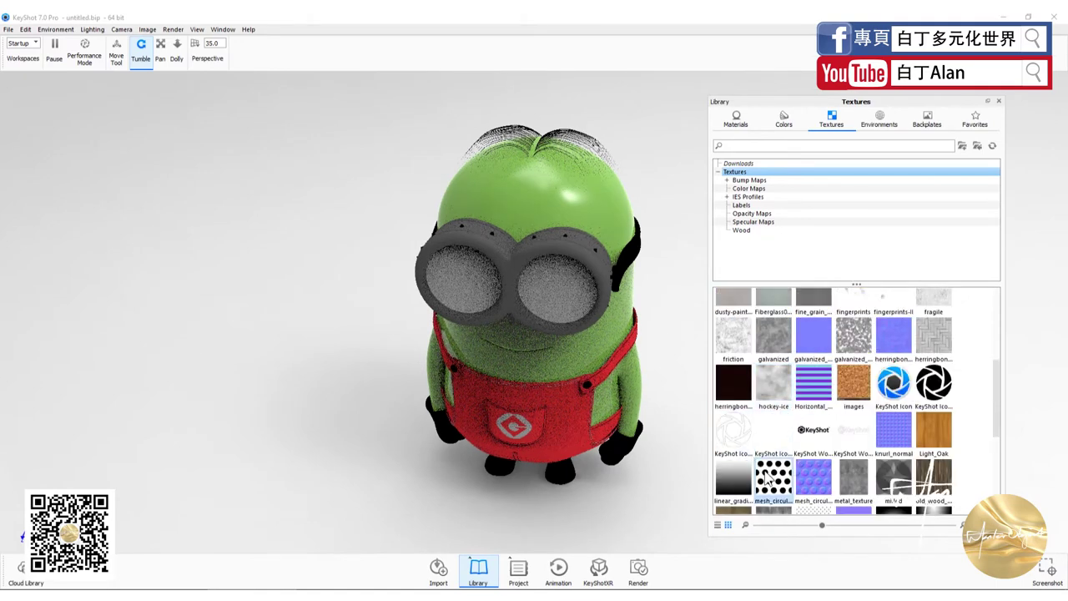
- Apply mesh_circular_alpha as the body's Opacity map and drop mesh_circular_normal onto it
left_click_drag(766, 480, 633, 227)
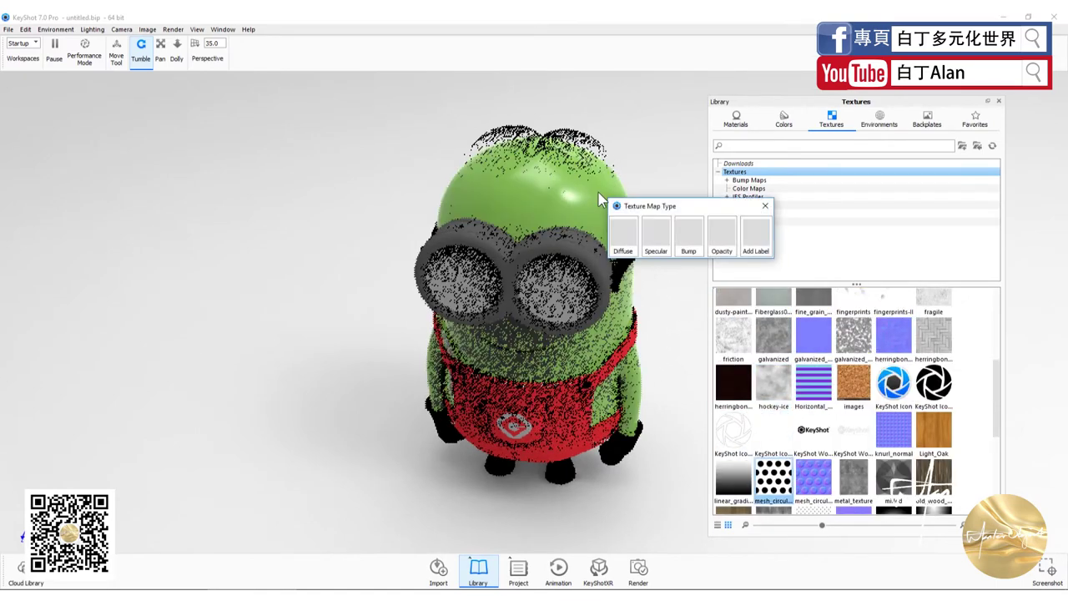
left_click(730, 239)
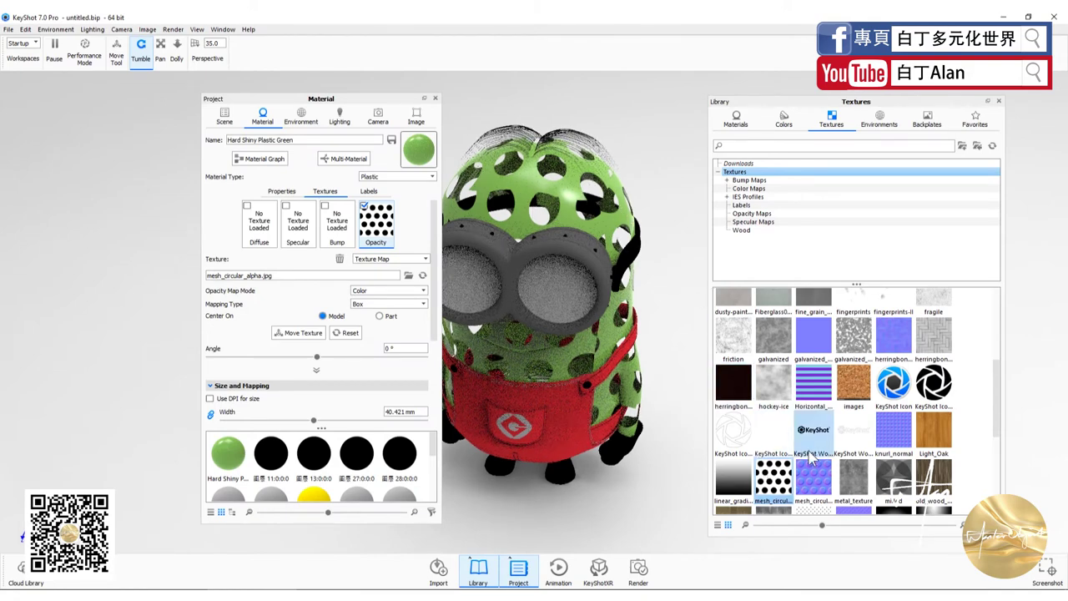
mouse_move(814, 478)
left_mouse_down()
mouse_move(582, 185)
mouse_move(588, 192)
left_mouse_up()
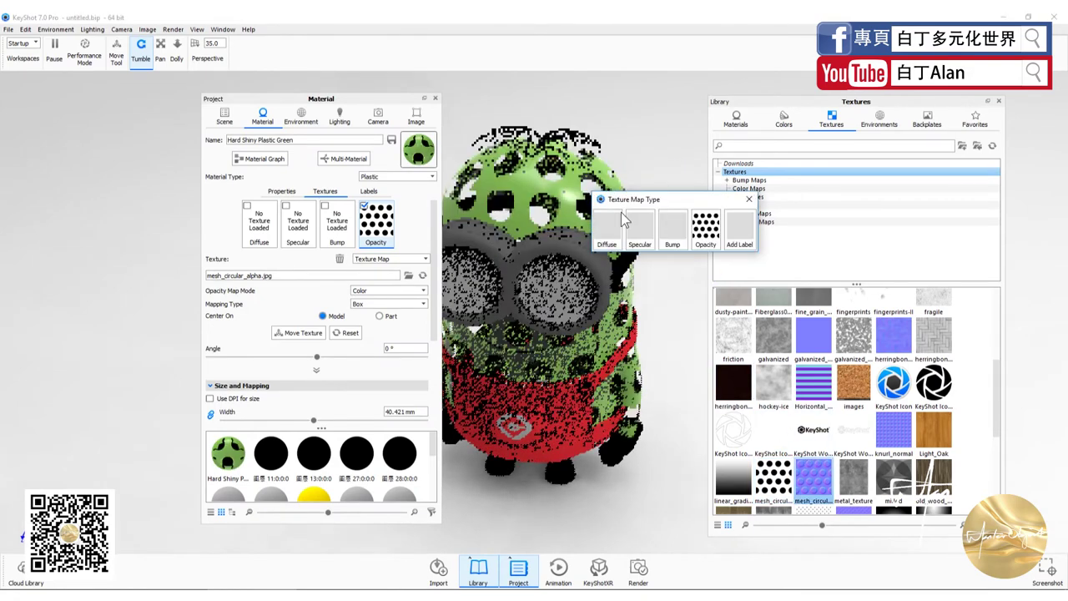
- Use mesh_circular_normal as the body's Bump map and orbit to inspect it from above and the side
left_click(665, 238)
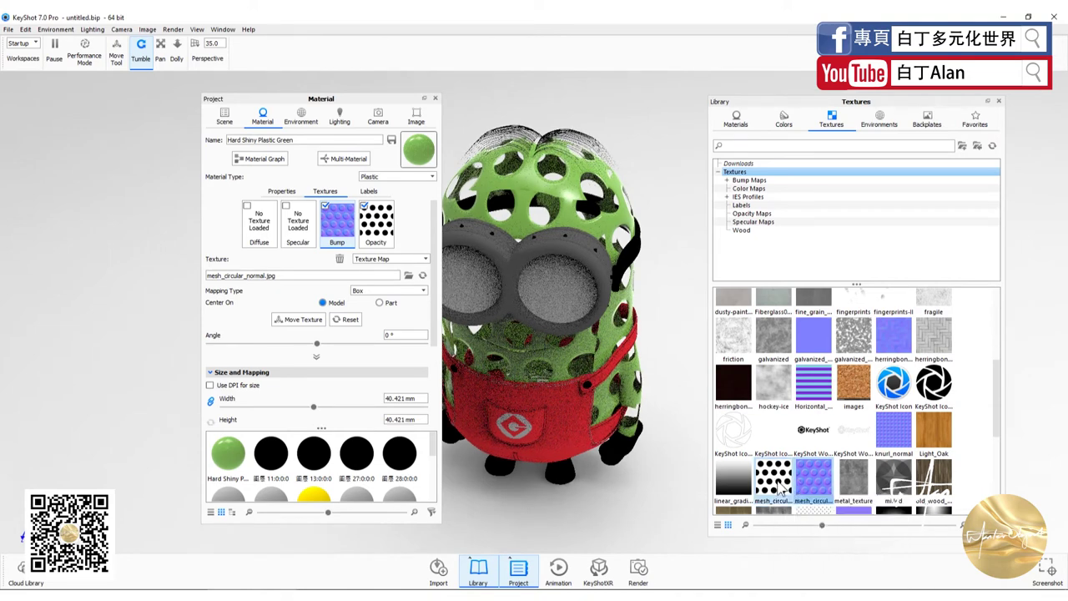
mouse_move(774, 477)
left_click_drag(659, 323, 570, 237)
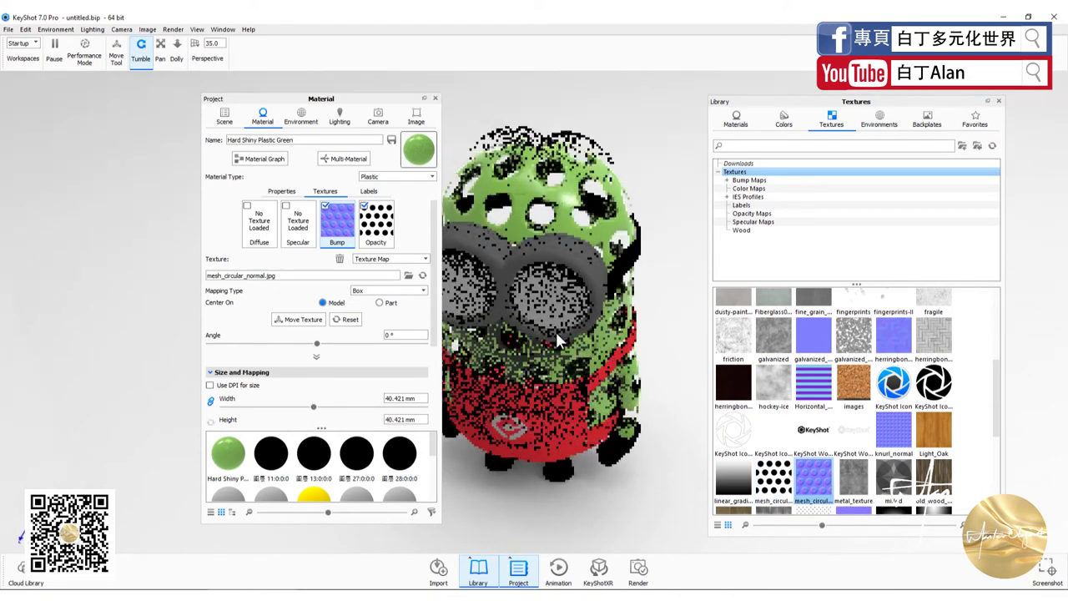
mouse_move(588, 276)
left_mouse_down()
mouse_move(628, 288)
mouse_move(449, 144)
left_mouse_up()
left_click(435, 99)
mouse_move(616, 308)
left_mouse_down()
mouse_move(389, 318)
mouse_move(510, 257)
left_mouse_up()
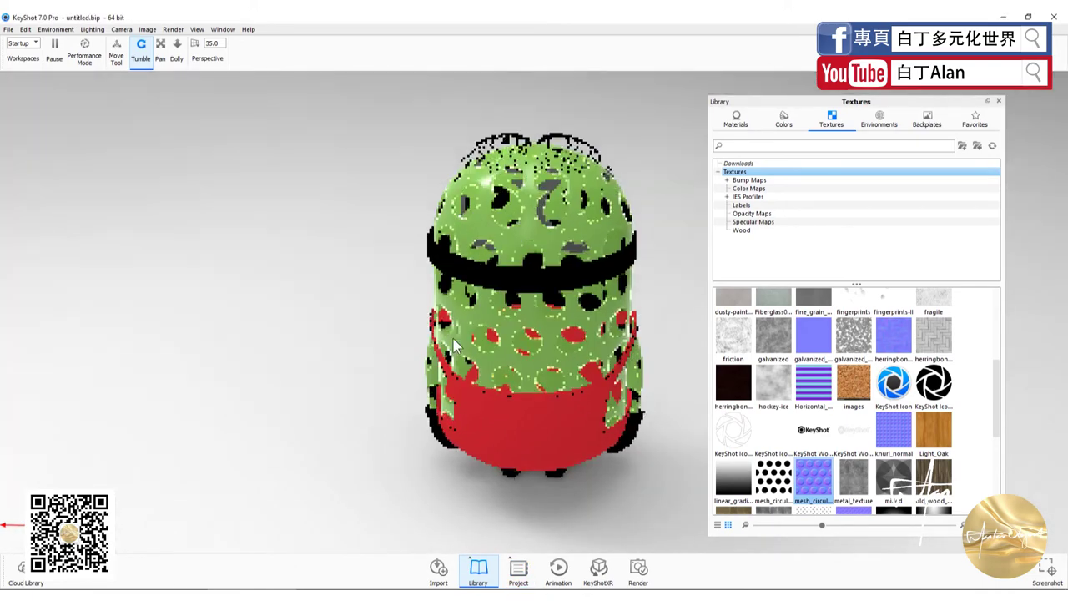
- Open the green plastic material's settings and look through its texture mapping options
key("space")
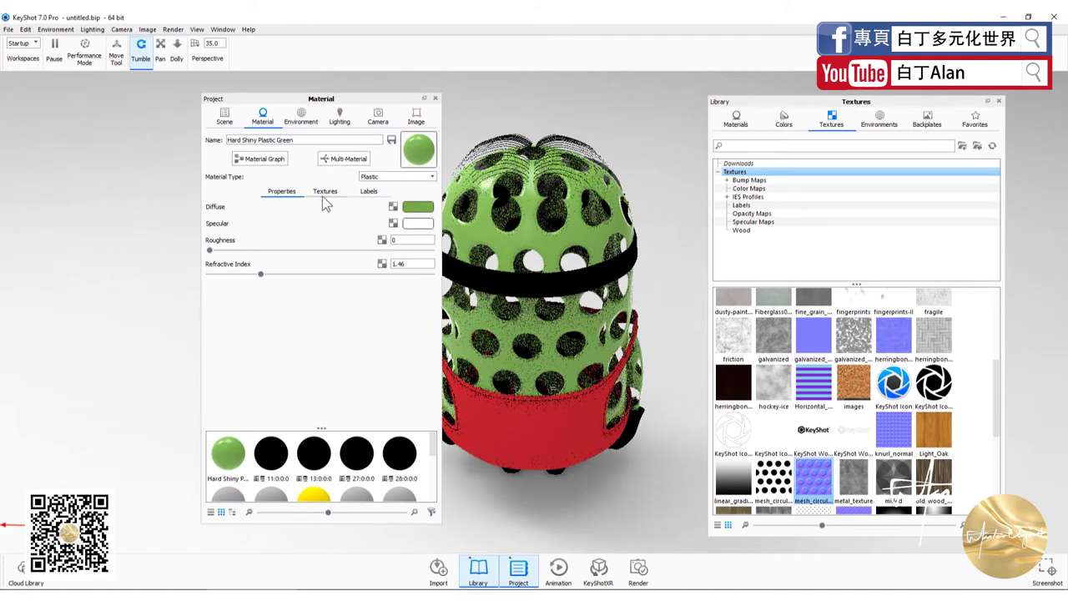
left_click(325, 191)
scroll(401, 332, "down", 2)
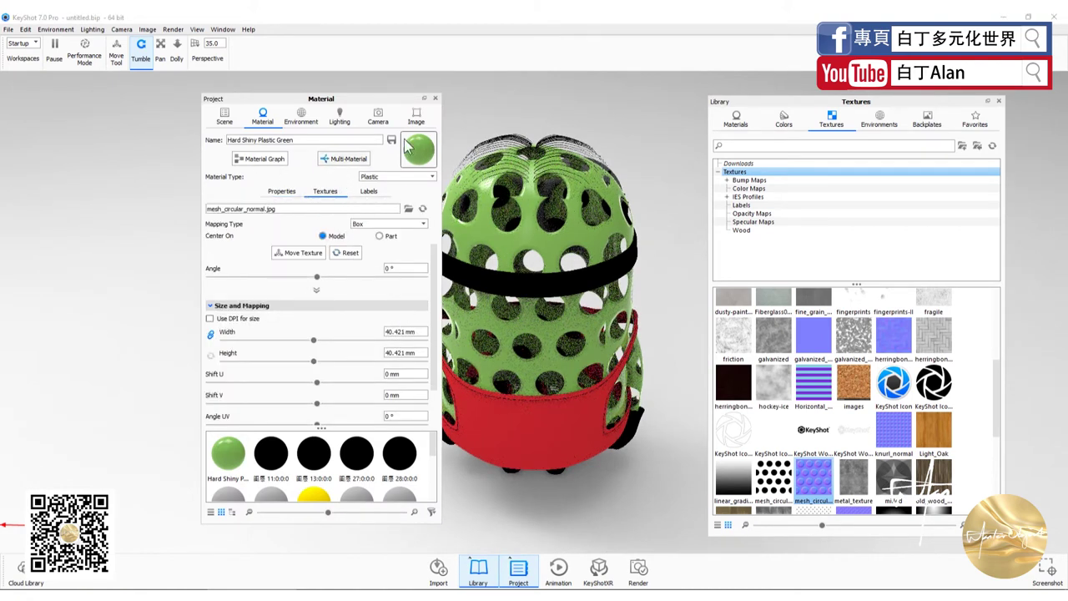
left_click(435, 98)
double_click(526, 228)
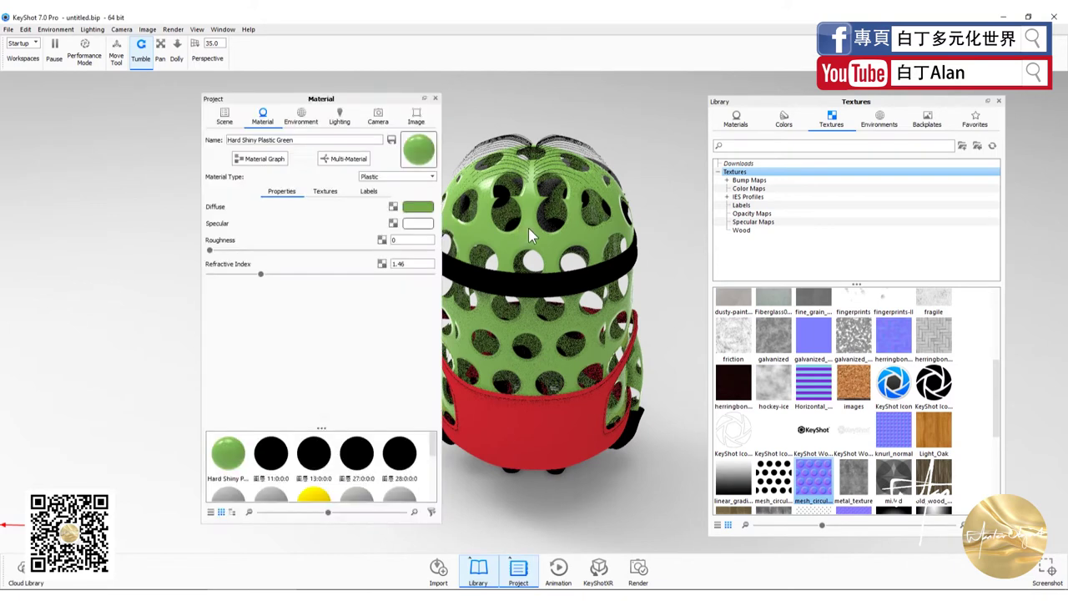
left_click(327, 192)
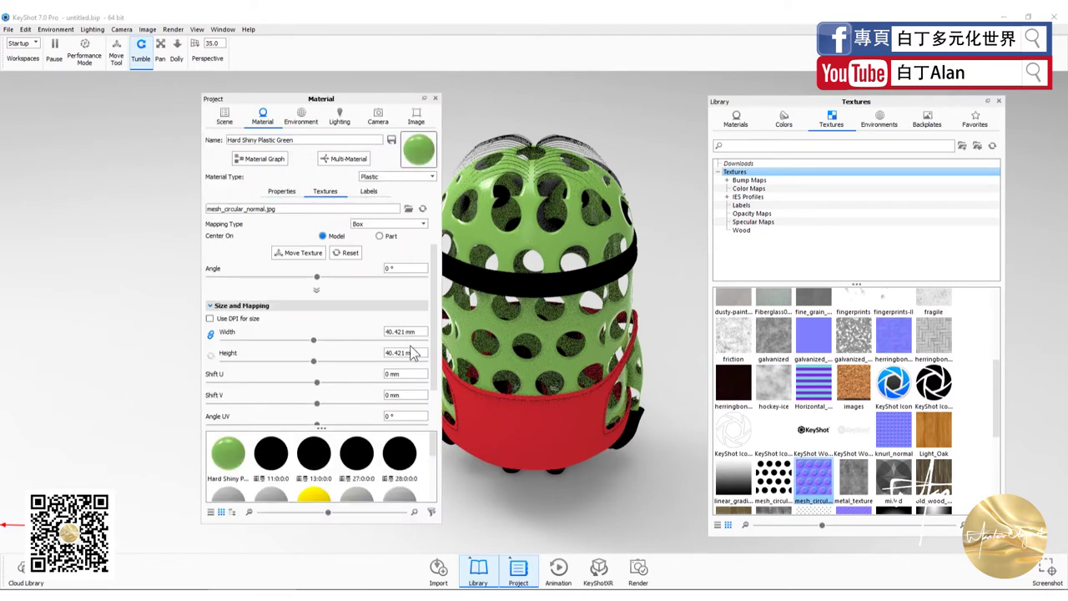
left_click(282, 192)
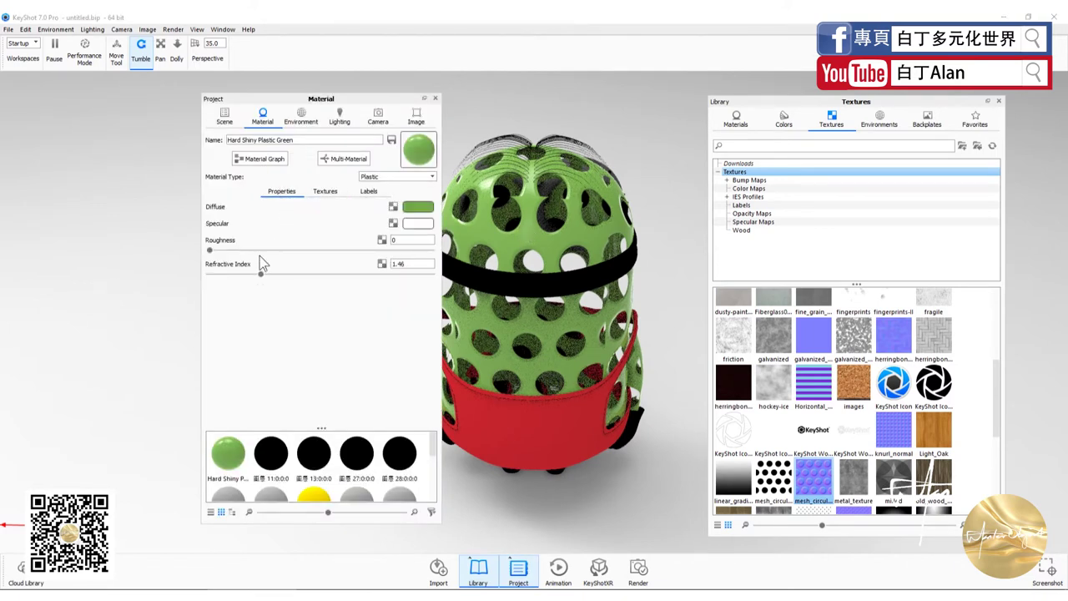
left_click(327, 192)
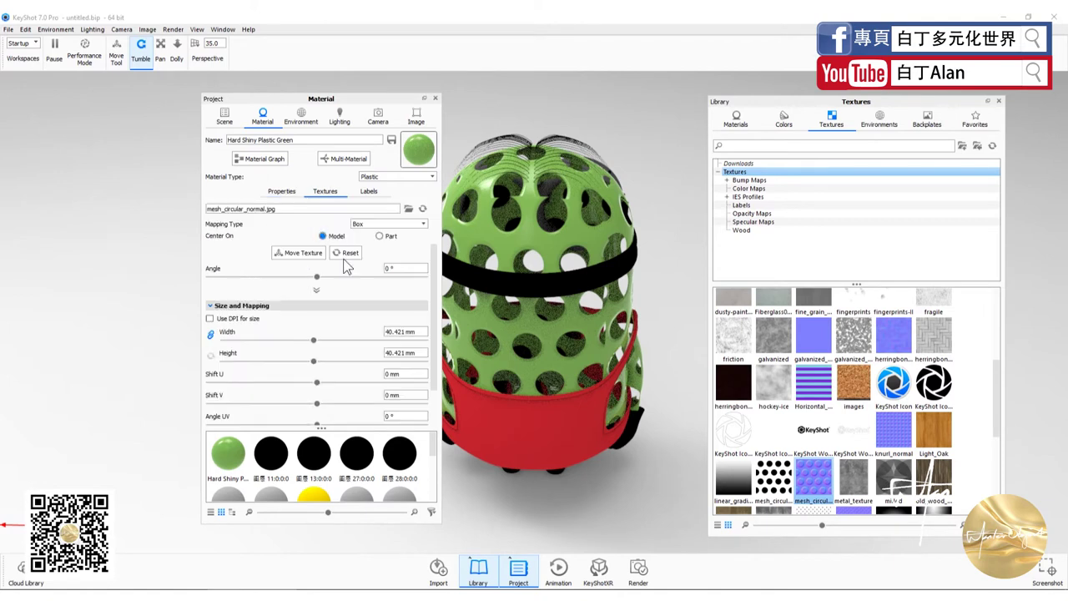
left_click(282, 192)
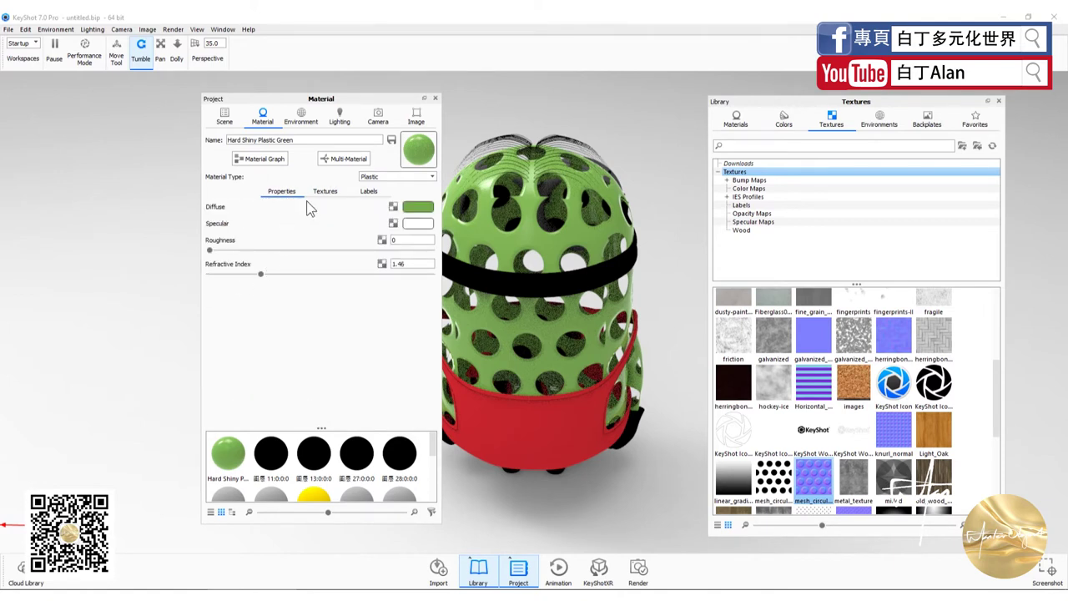
- Change the mesh normal map's width from 40.421 mm to 2 mm
left_click(327, 193)
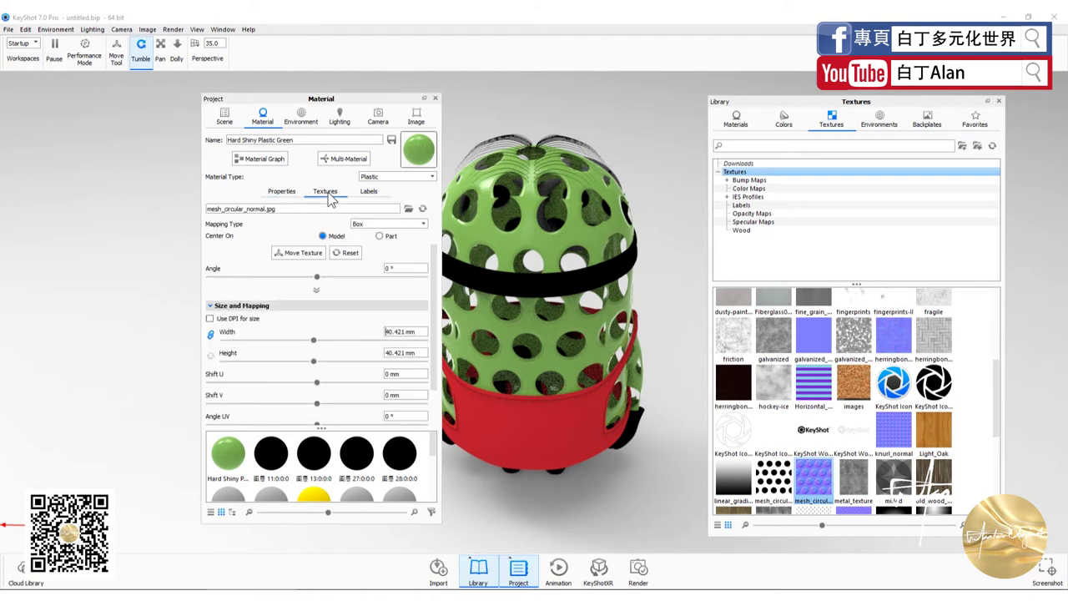
left_click_drag(420, 331, 345, 330)
type("2")
key("Return")
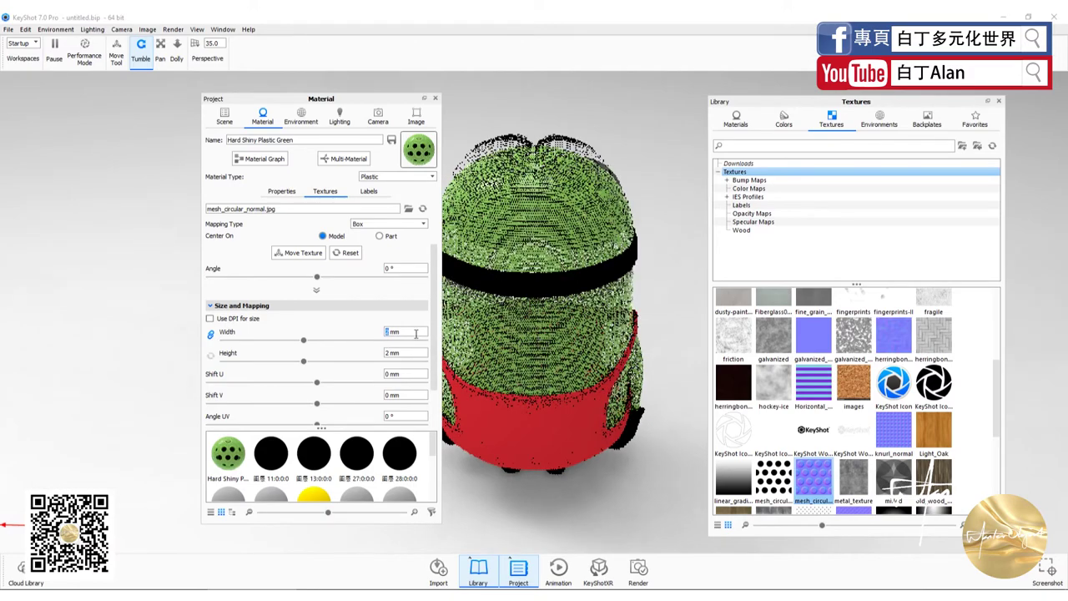
scroll(533, 226, "up", 2)
scroll(533, 227, "up", 2)
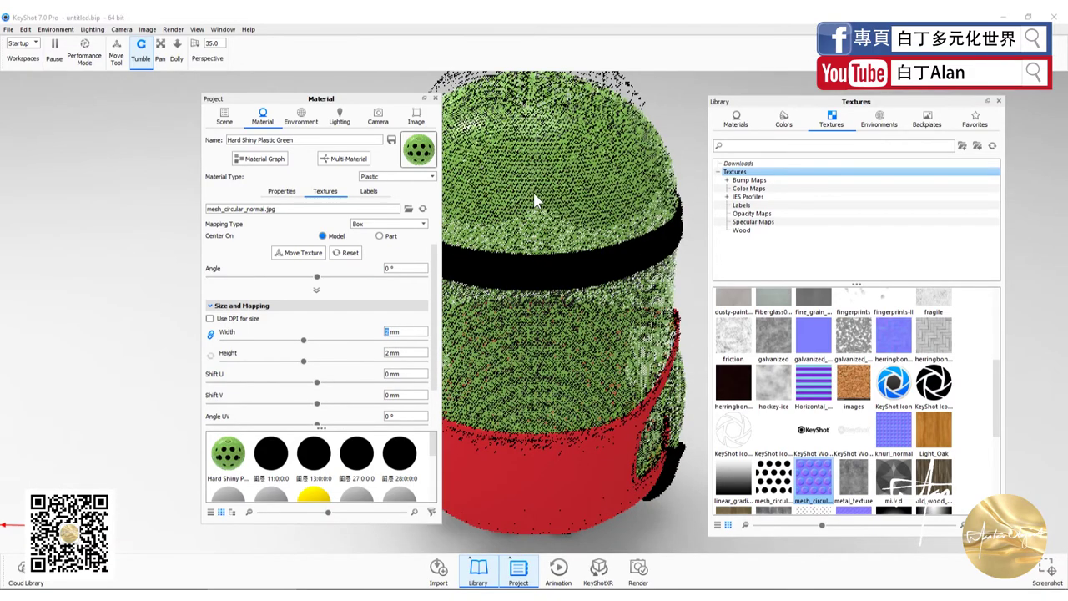
- Look at the top of the model and browse the library's Colors, Materials and Textures
left_click(435, 99)
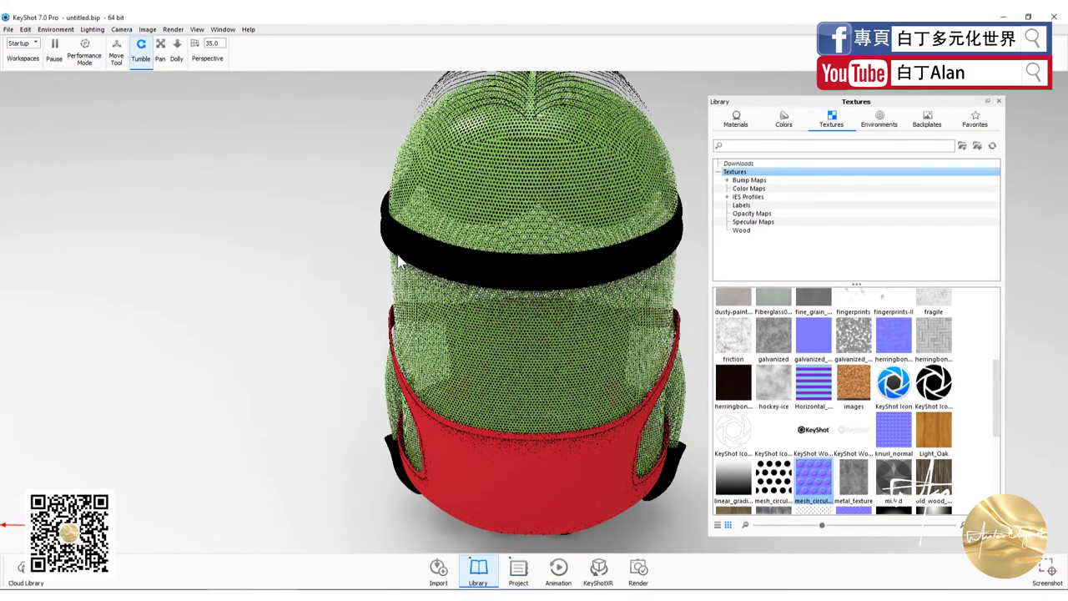
left_click_drag(520, 318, 543, 333)
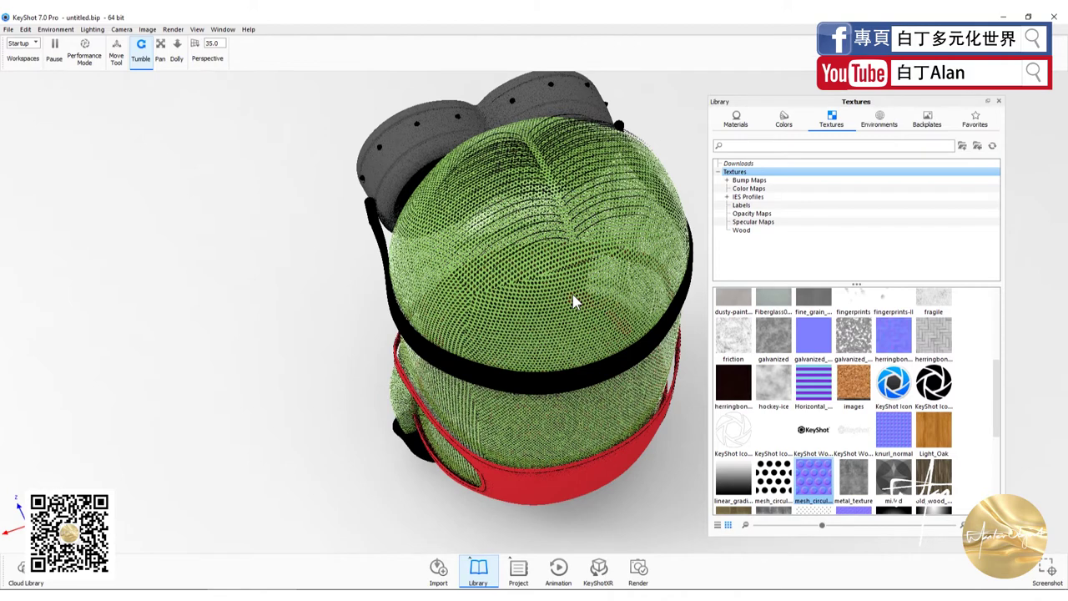
left_click(783, 118)
left_click(831, 118)
left_click(788, 124)
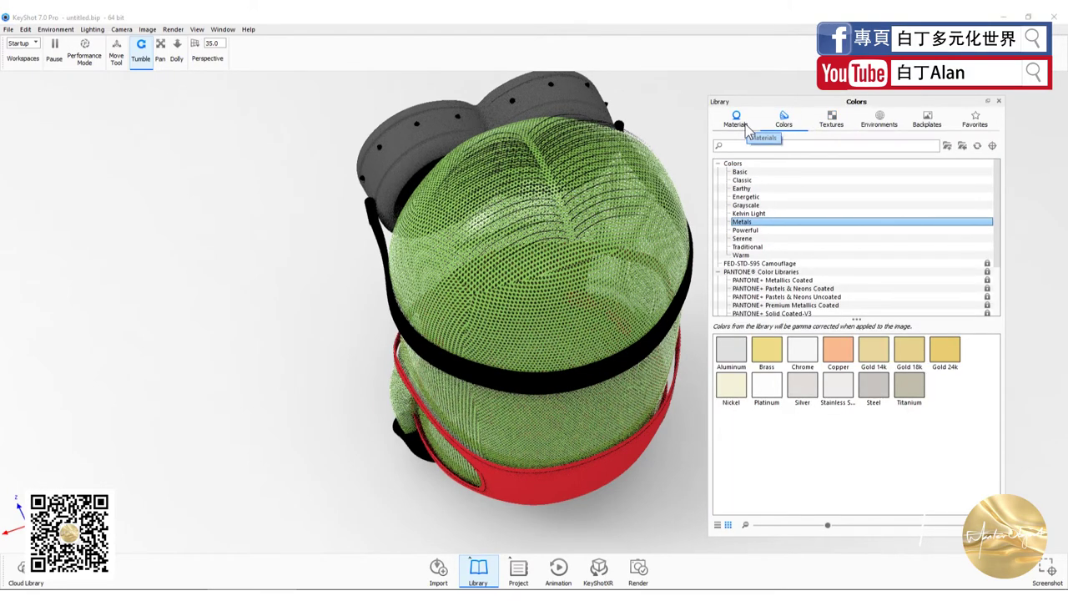
left_click(745, 125)
left_click(786, 133)
left_click(847, 134)
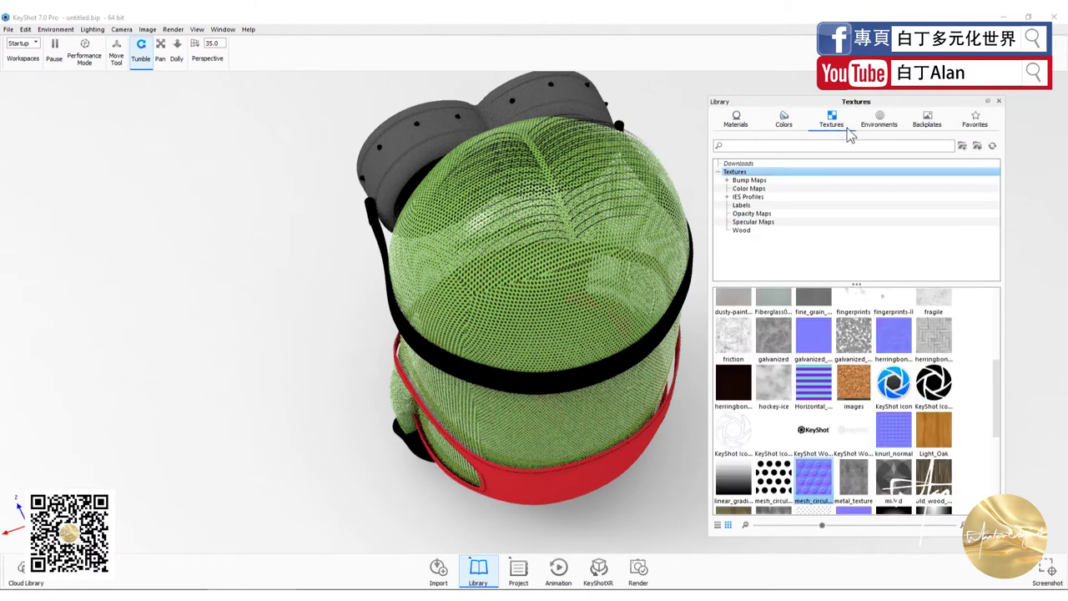
- Apply the grey Hard Rough Plastic from the Plastic materials to the minion's body
scroll(831, 450, "down", 5)
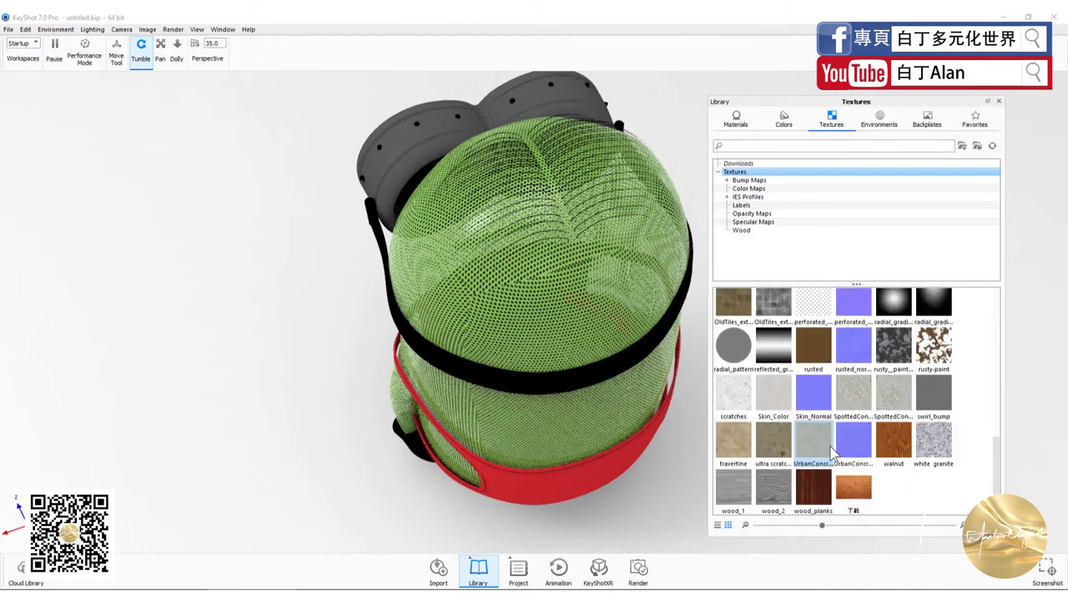
scroll(831, 450, "up", 3)
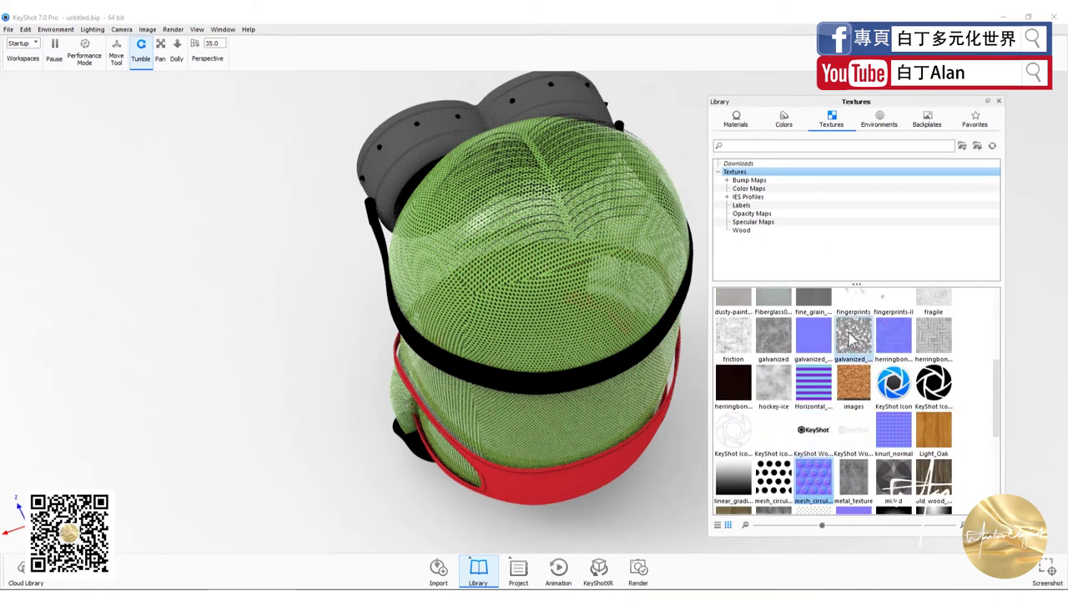
left_click(736, 121)
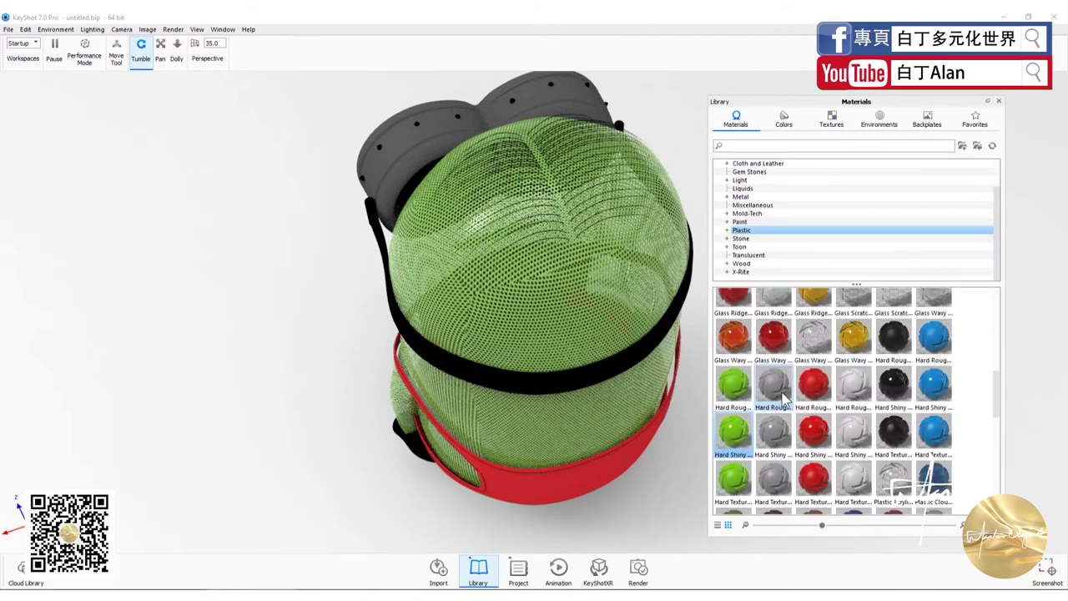
left_click_drag(773, 384, 651, 300)
- Apply Hard Rough Plastic Green #1 to the body and add the cork texture as a Bump map
left_click_drag(733, 382, 639, 293)
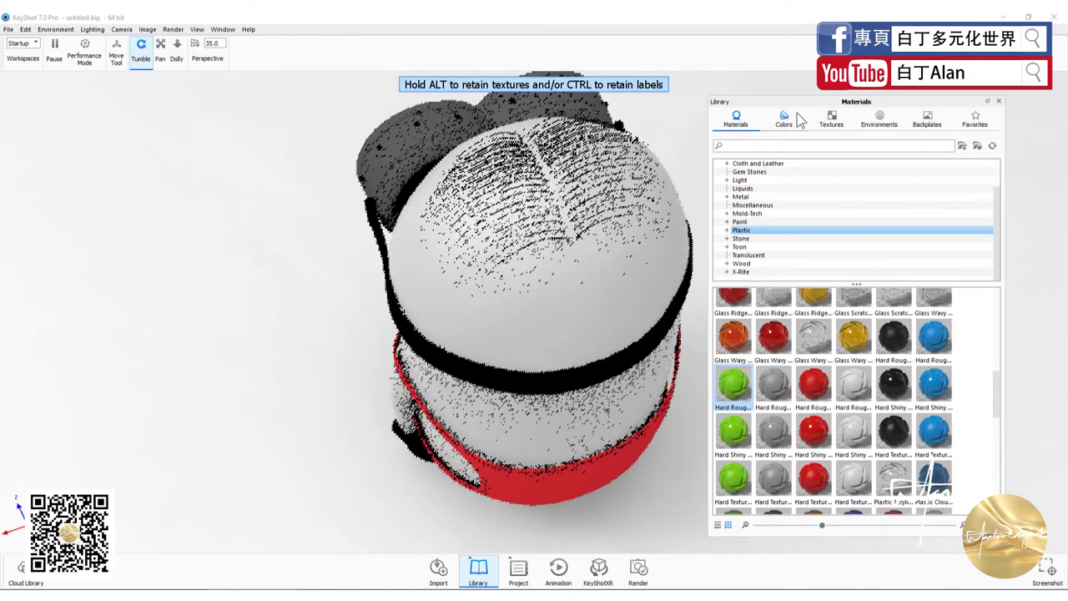
left_click(831, 119)
scroll(851, 410, "up", 5)
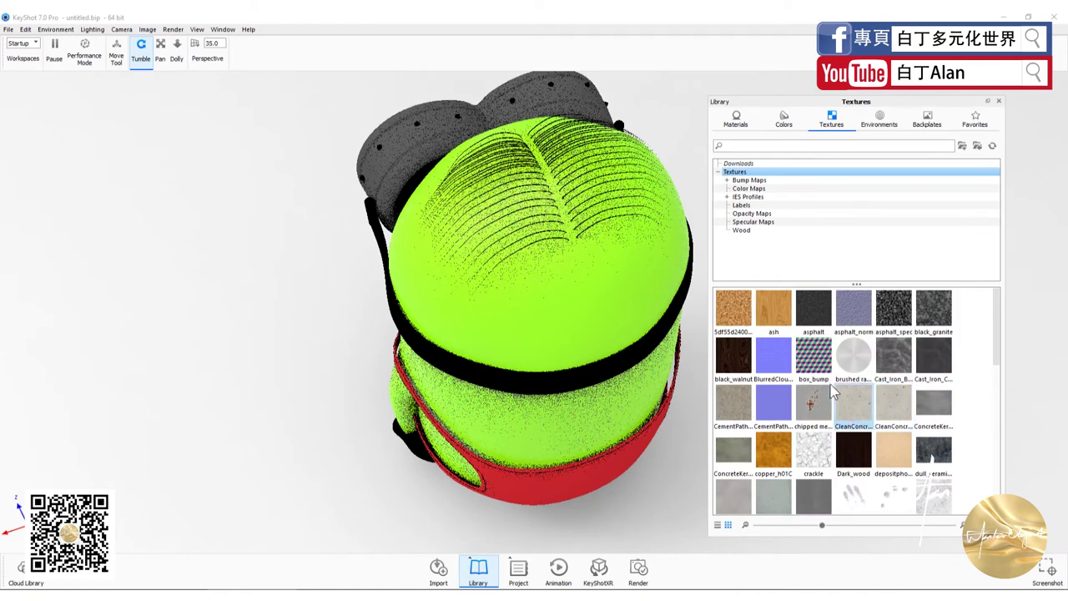
left_click_drag(733, 311, 618, 287)
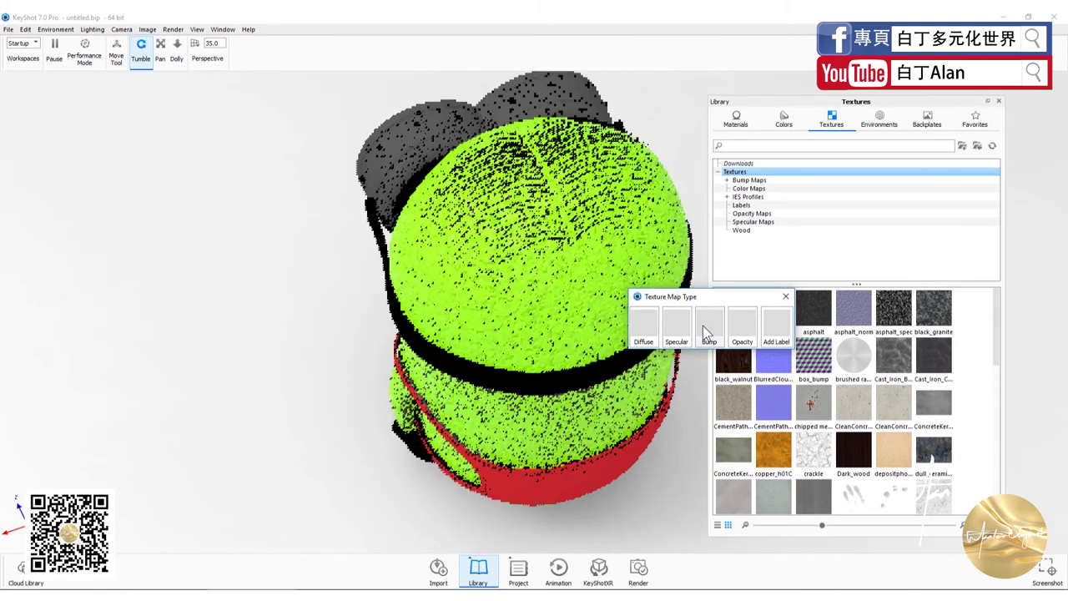
left_click(706, 326)
- Orbit around the minion to inspect the bumpy green body from above and the side
scroll(607, 241, "up", 2)
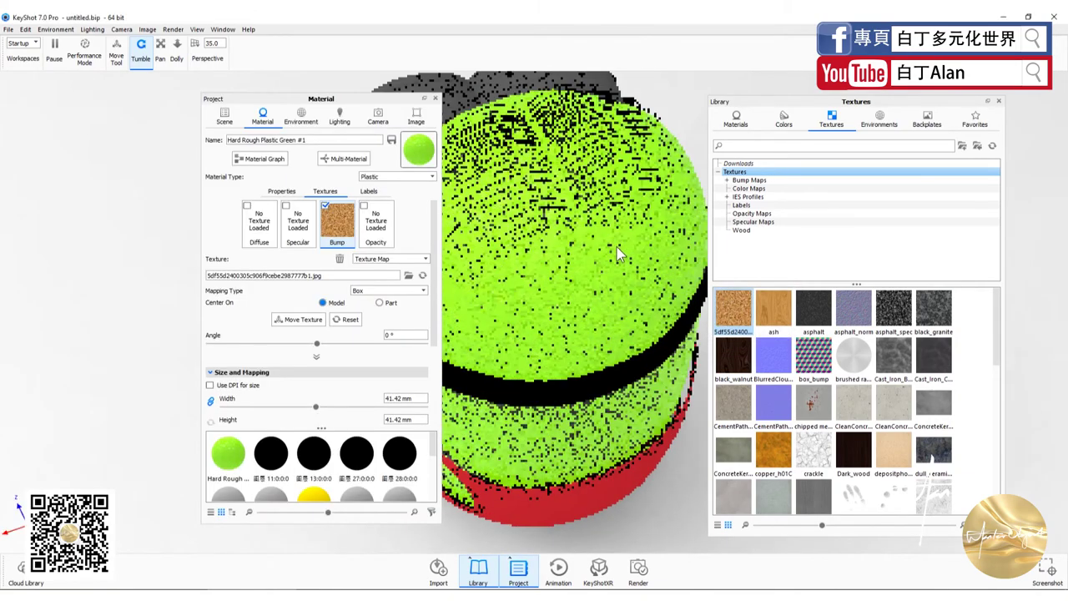
scroll(617, 247, "up", 2)
scroll(617, 247, "up", 2)
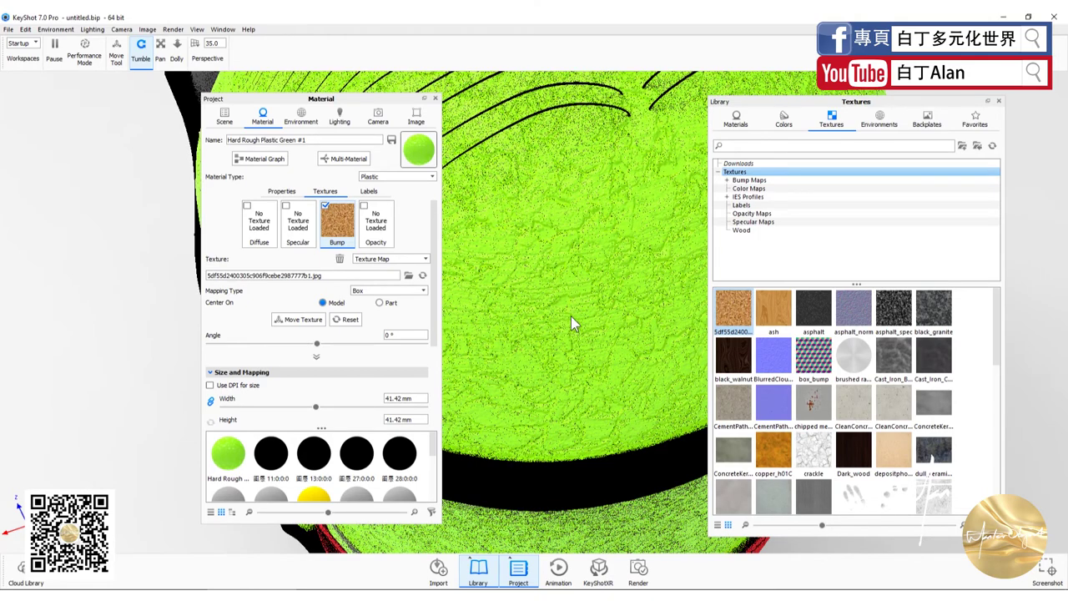
left_click(436, 102)
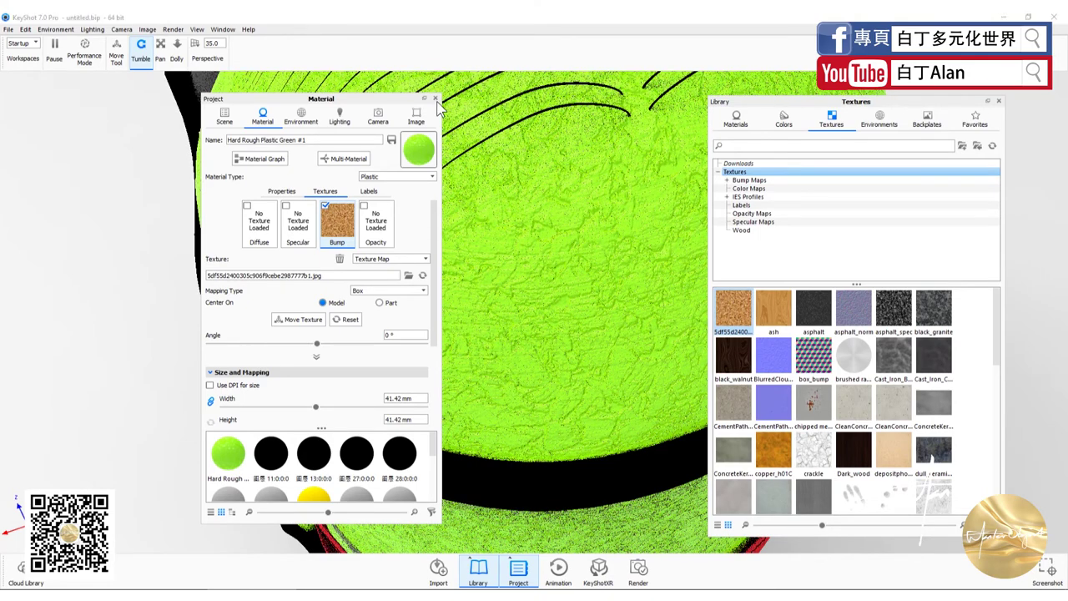
left_click_drag(507, 322, 507, 358)
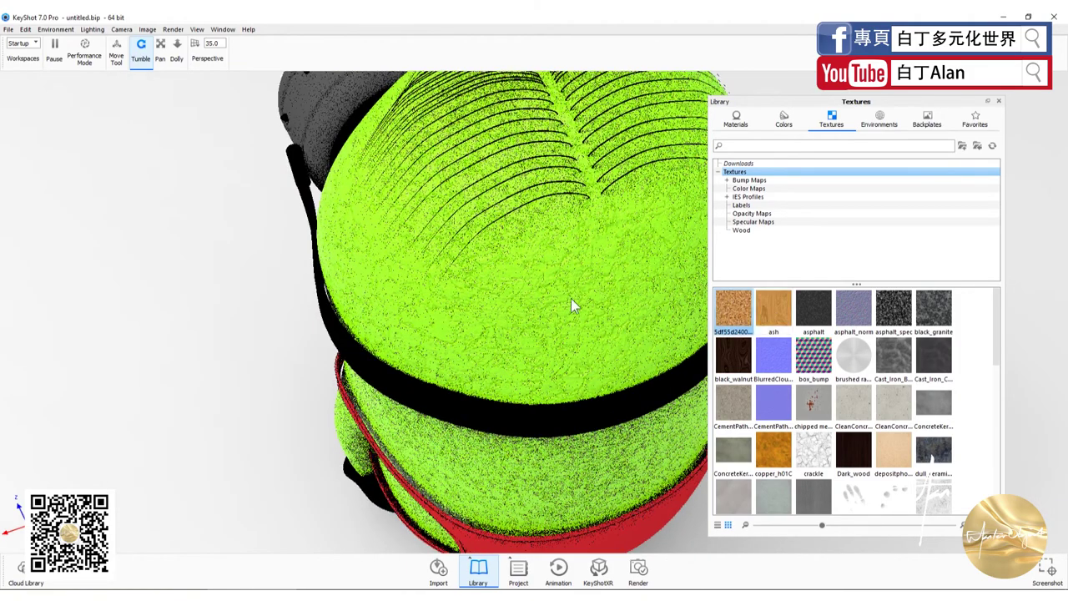
mouse_move(416, 363)
left_mouse_down()
mouse_move(448, 381)
mouse_move(606, 356)
mouse_move(488, 346)
left_mouse_up()
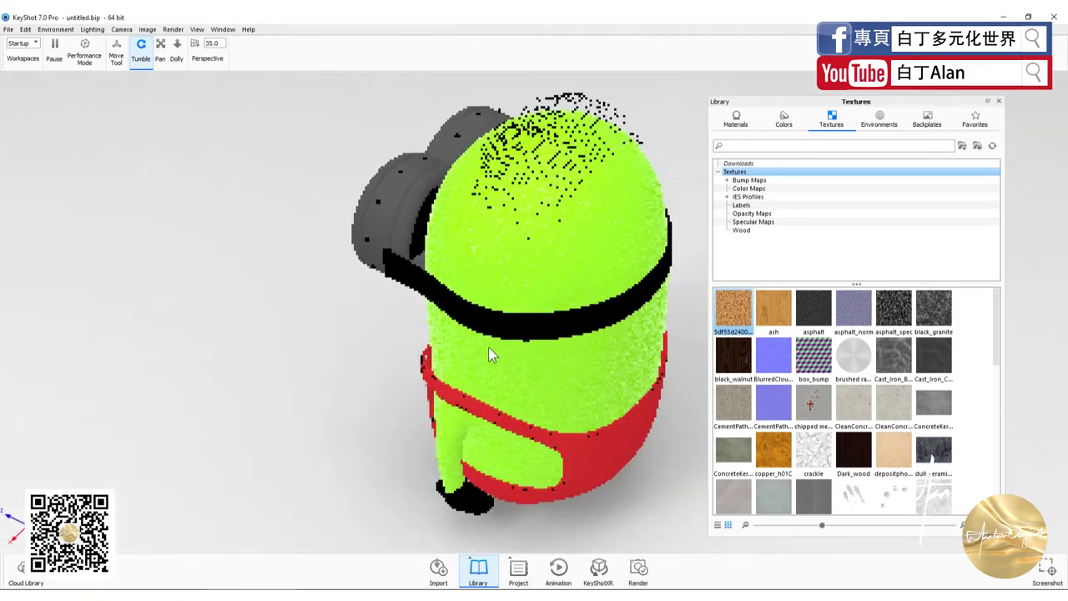
mouse_move(571, 338)
left_mouse_down()
mouse_move(611, 334)
mouse_move(498, 344)
mouse_move(639, 326)
left_mouse_up()
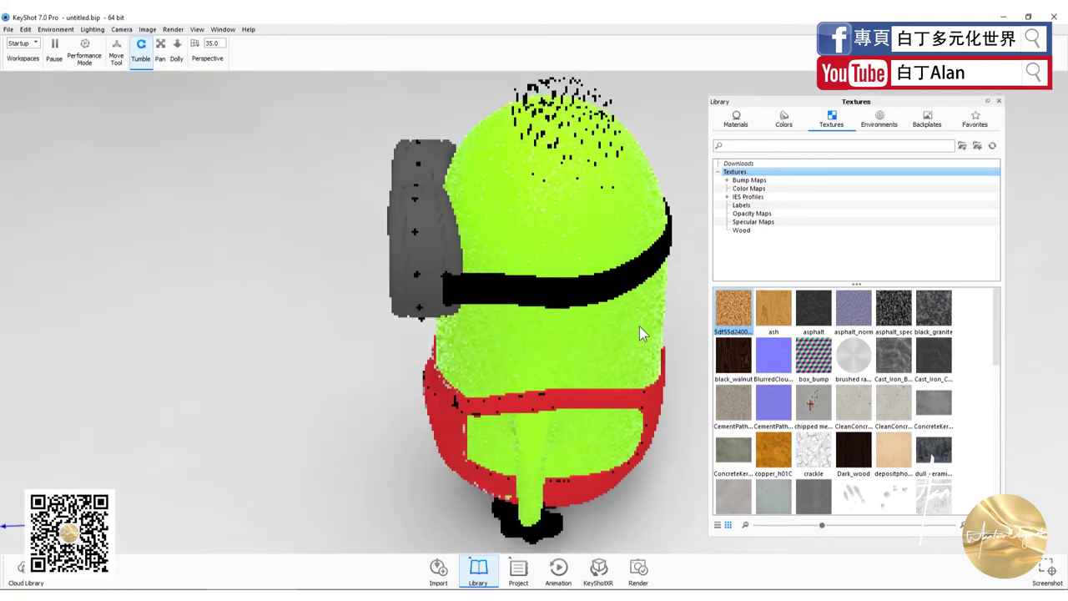
- Browse the Plastic, Colors, Textures and Environments libraries, orbiting to show the goggles
left_click(735, 119)
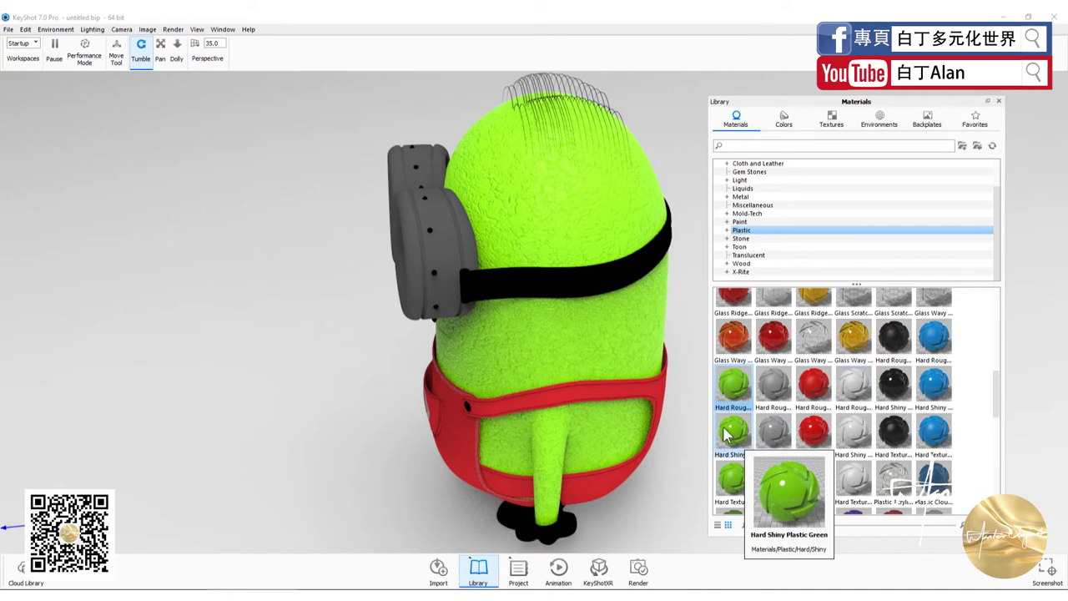
left_click(783, 119)
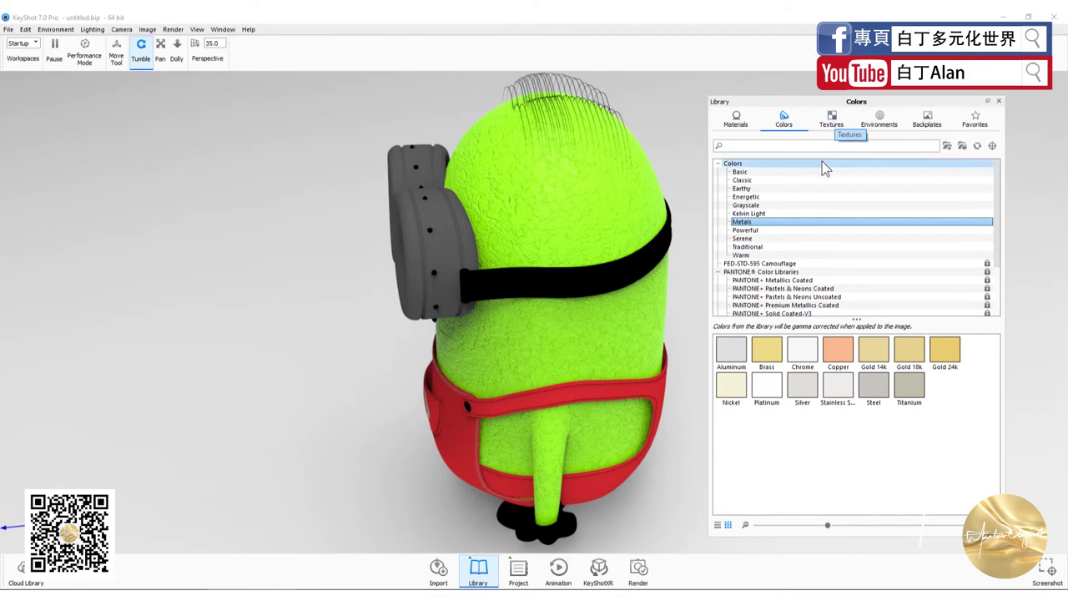
left_click(835, 125)
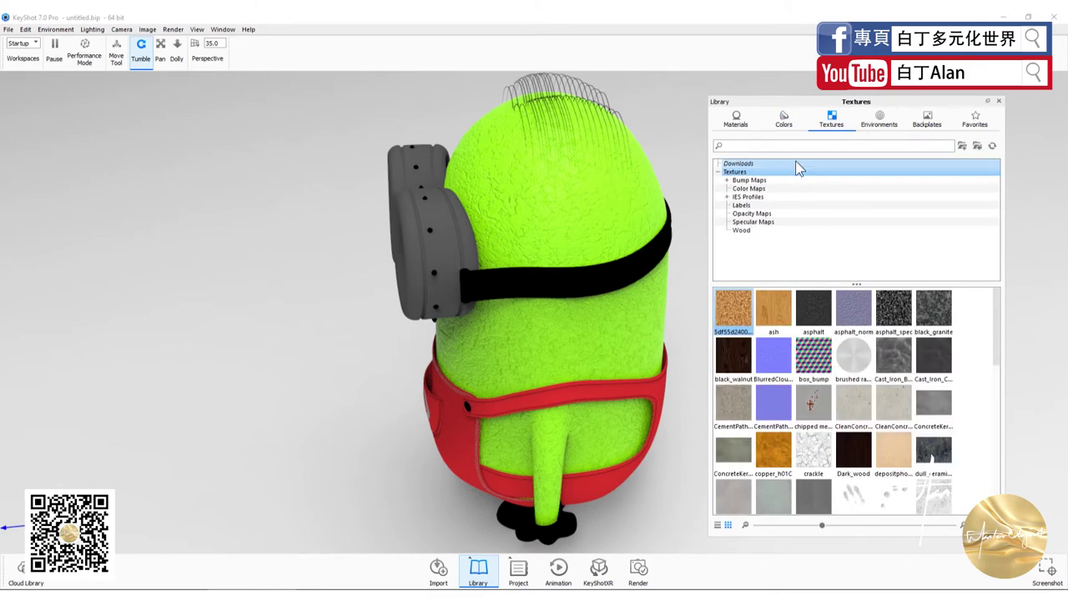
left_click(880, 125)
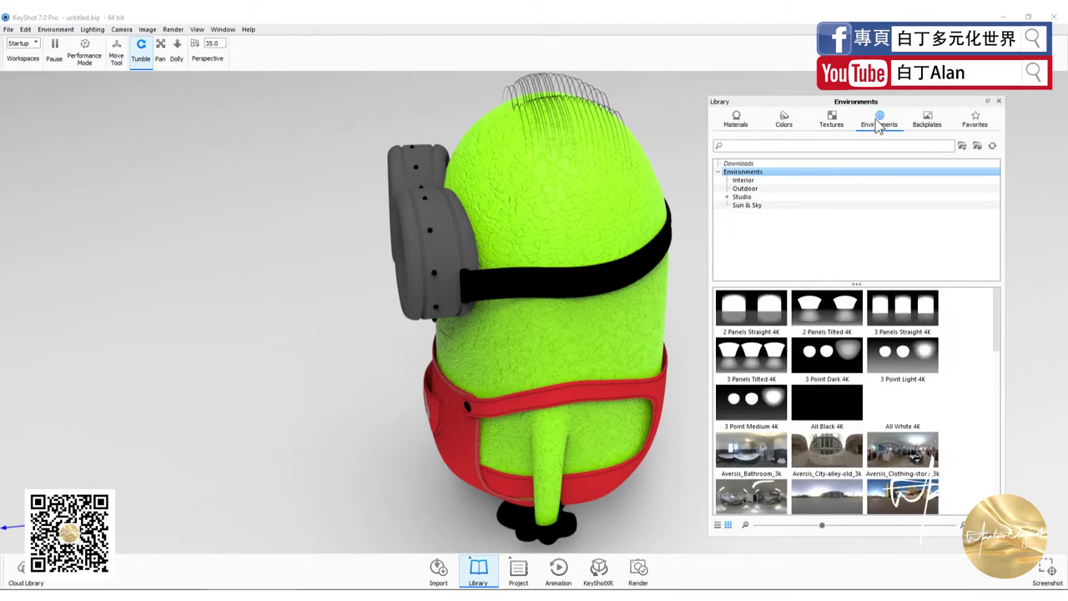
left_click_drag(466, 312, 630, 184)
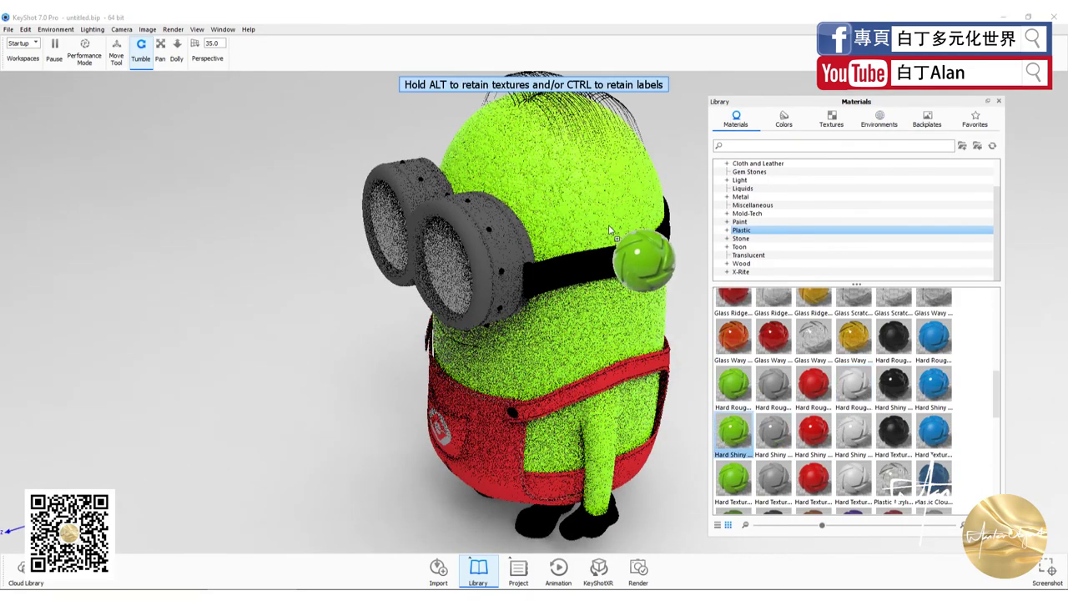
- Change the minion's body to Hard Shiny Plastic Red, after briefly trying the green version
left_click_drag(733, 430, 672, 375)
left_click_drag(814, 429, 642, 261)
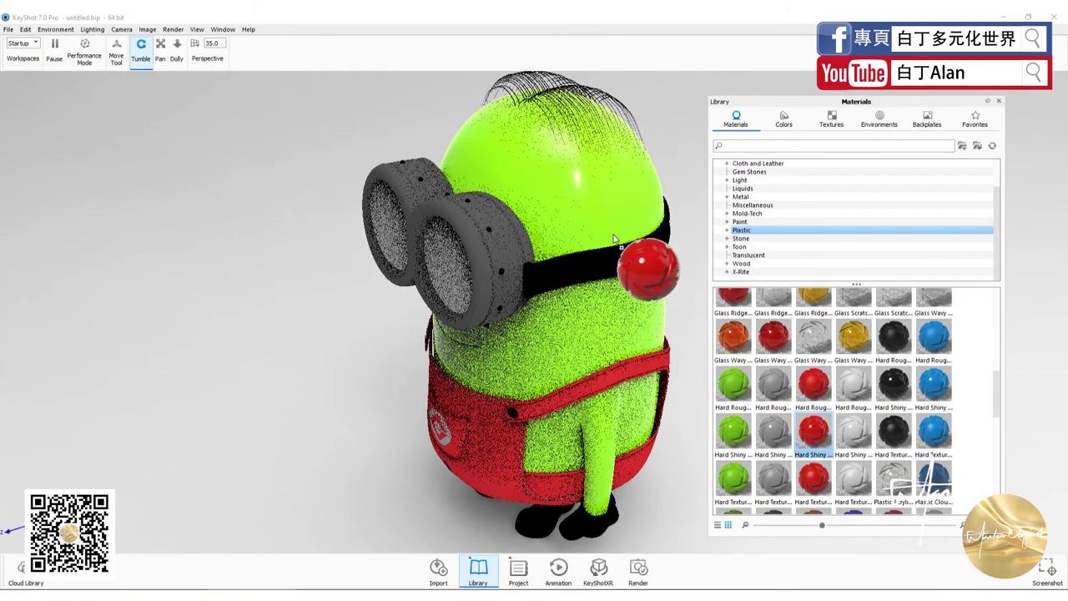
mouse_move(584, 350)
left_mouse_down()
mouse_move(531, 288)
mouse_move(539, 347)
mouse_move(539, 310)
left_mouse_up()
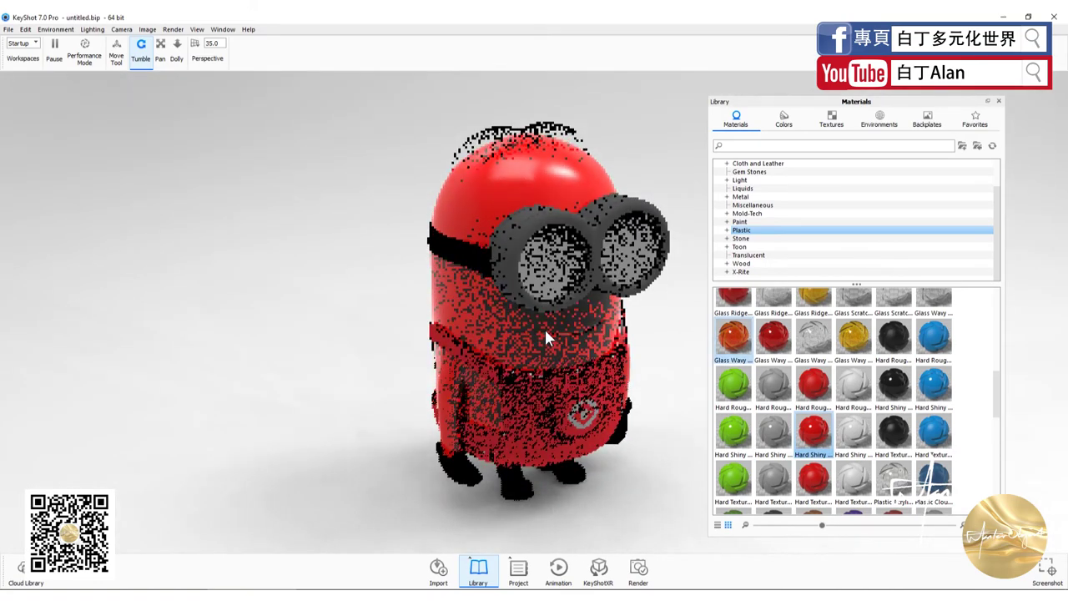
scroll(544, 327, "up", 2)
- Light the scene with the Startup Contrast 4K environment
left_click(882, 117)
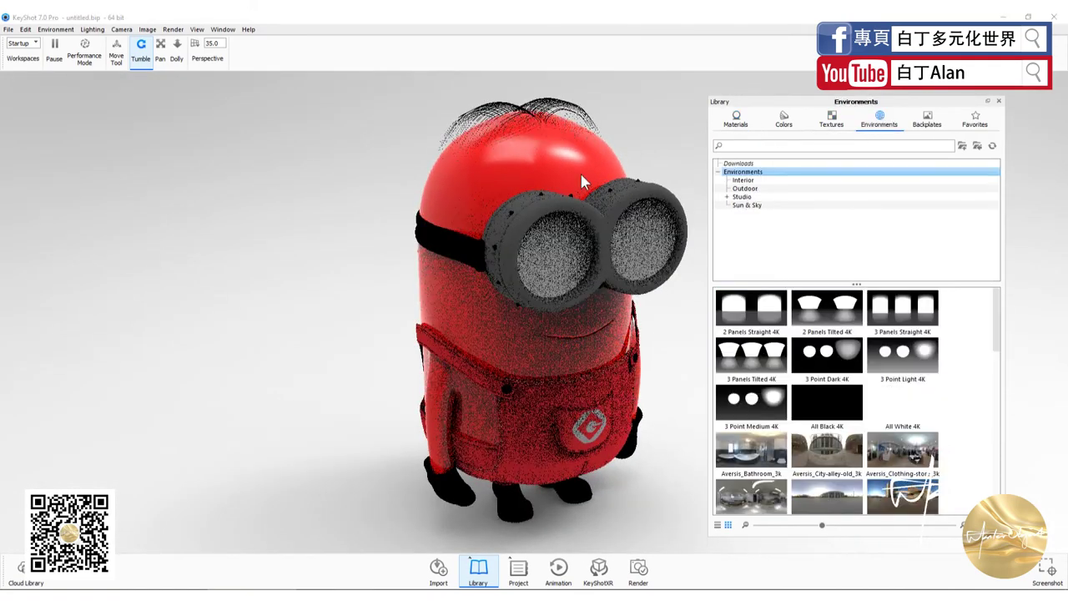
scroll(803, 409, "down", 5)
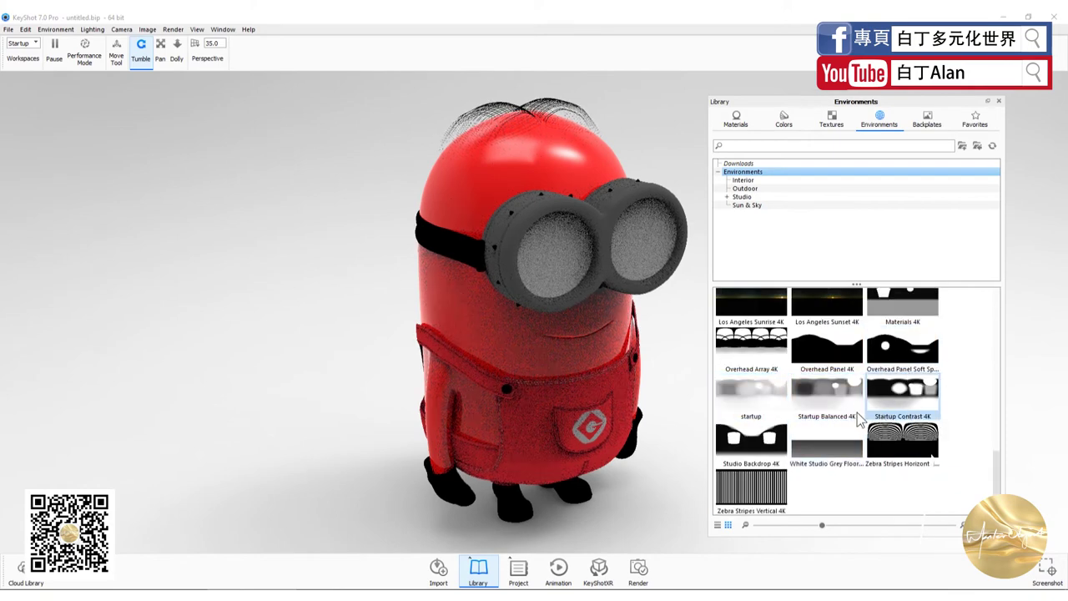
left_click_drag(884, 414, 601, 484)
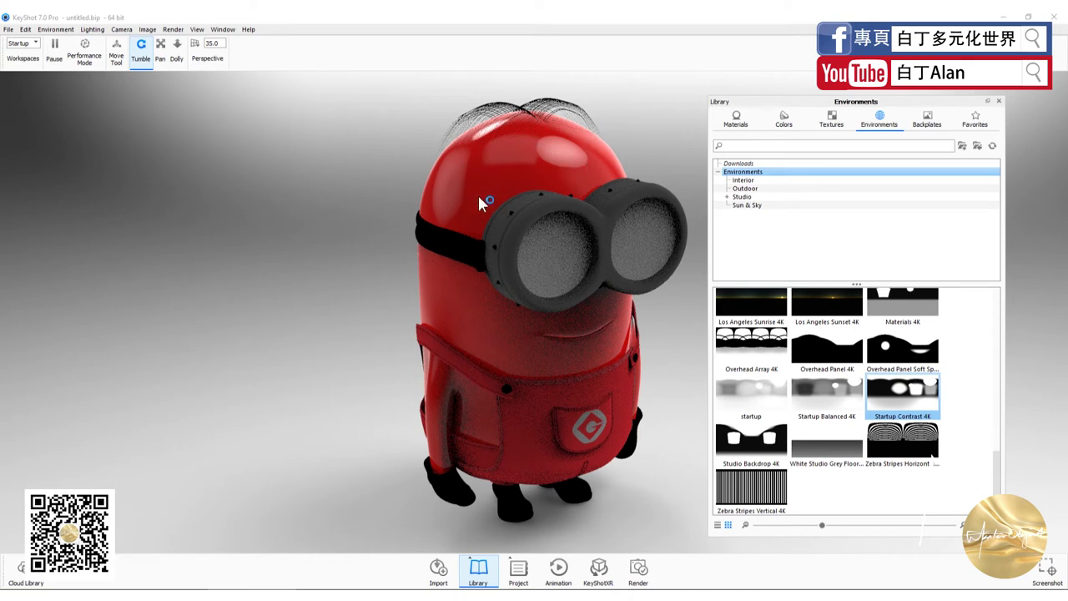
scroll(751, 334, "up", 5)
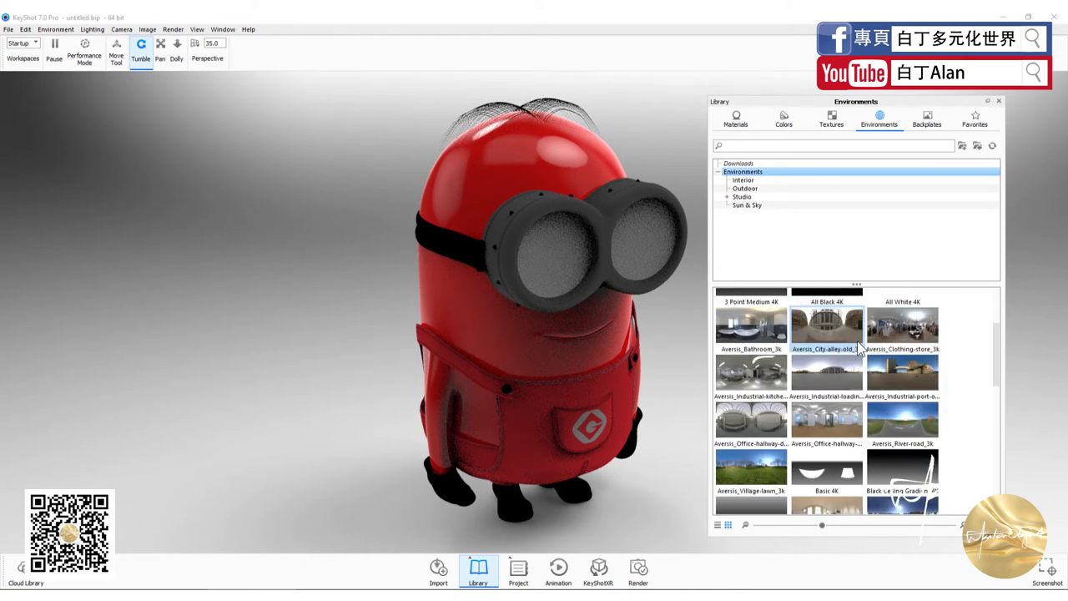
scroll(839, 351, "up", 5)
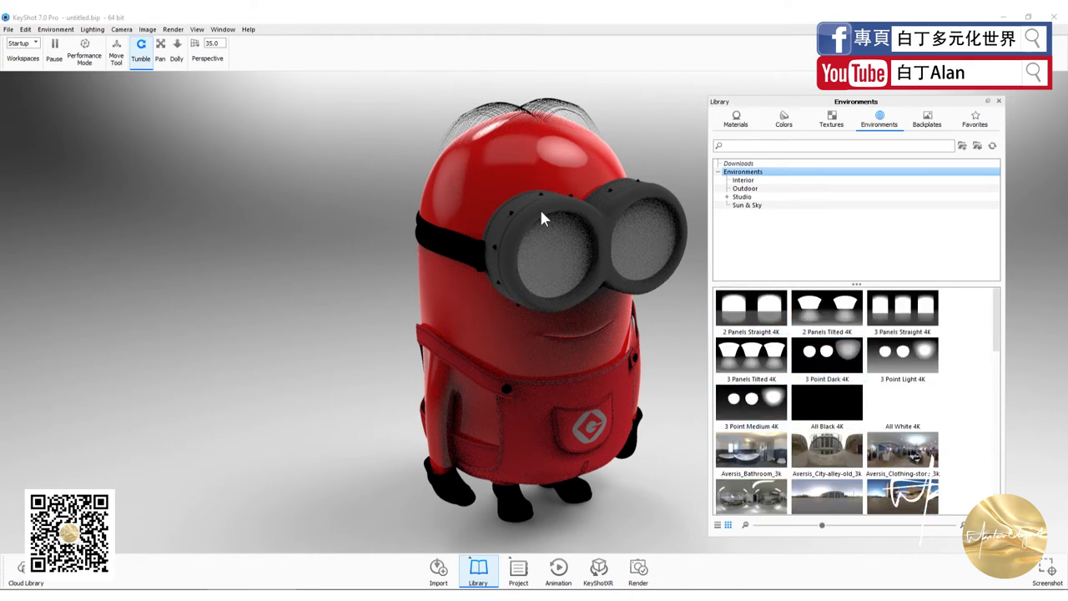
scroll(824, 334, "down", 5)
scroll(825, 409, "up", 5)
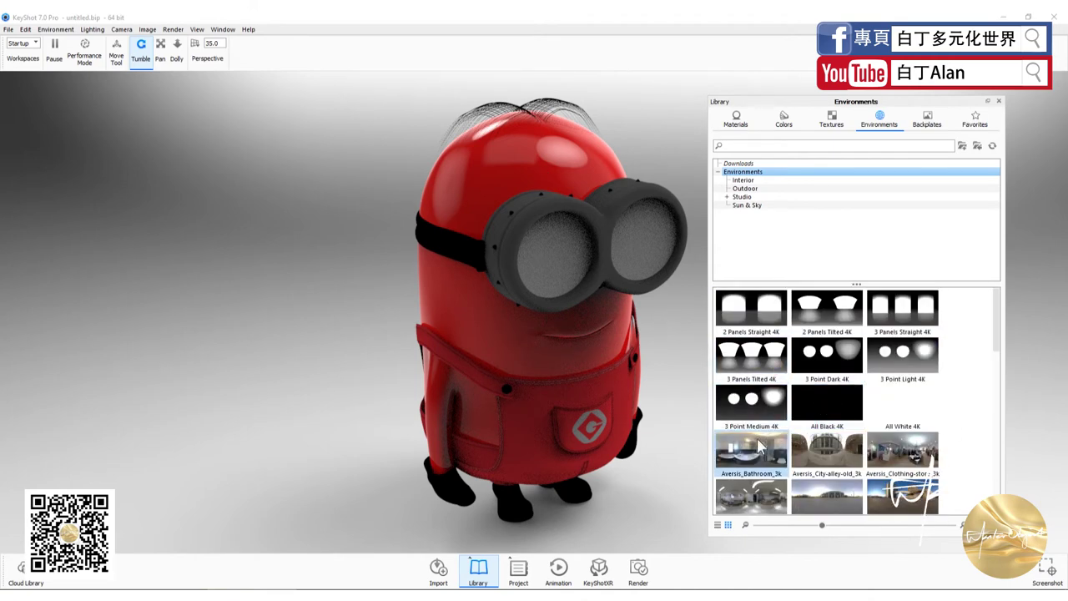
- Preview Aversis_Bathroom_3k lighting, then return to the grey startup environment
double_click(759, 447)
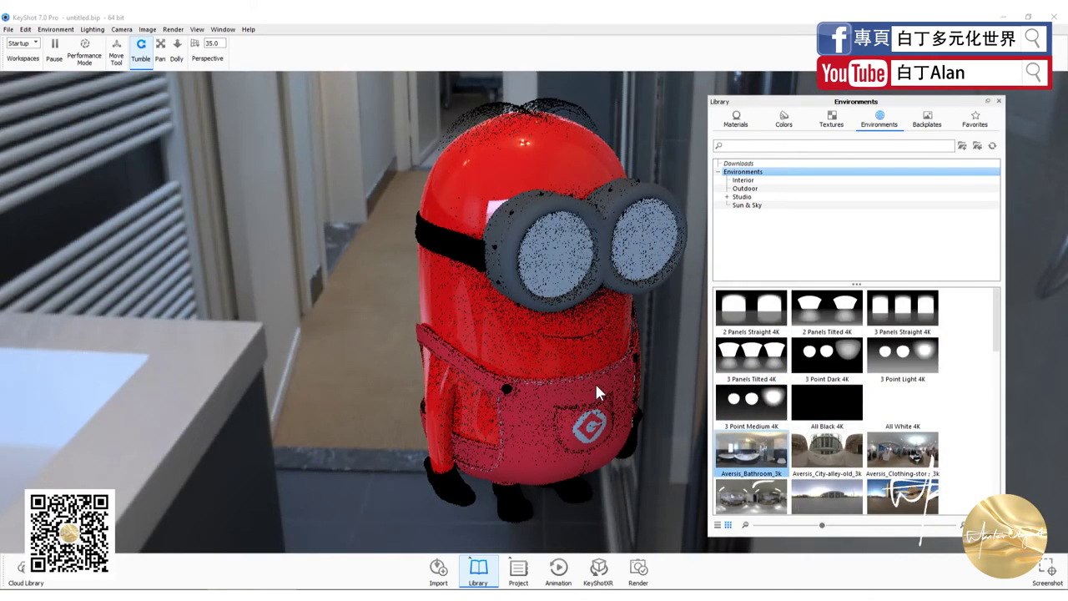
scroll(897, 400, "down", 5)
scroll(903, 428, "down", 5)
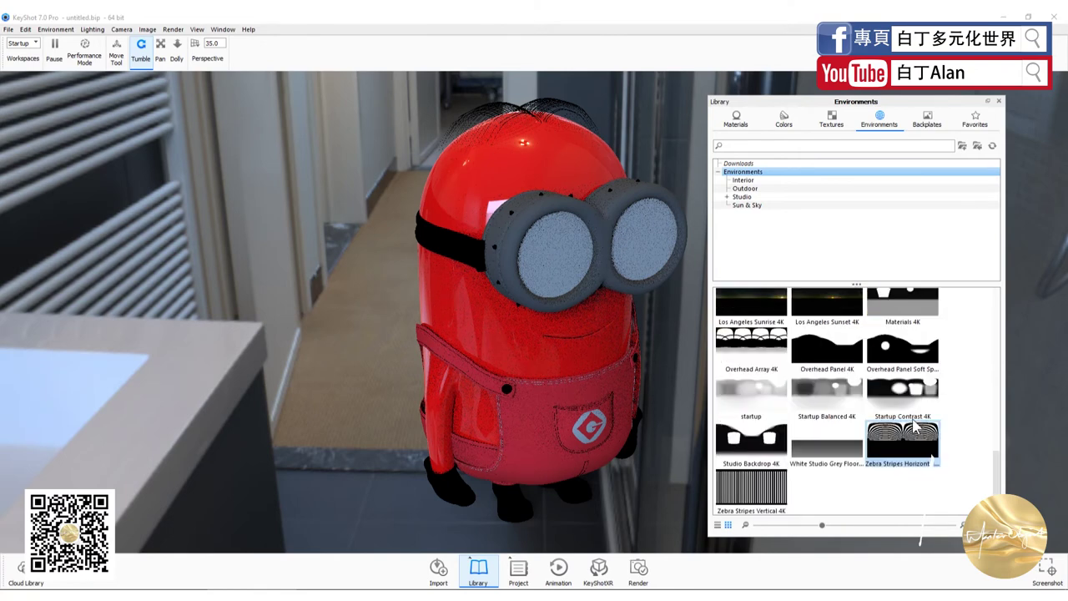
left_click_drag(915, 394, 663, 446)
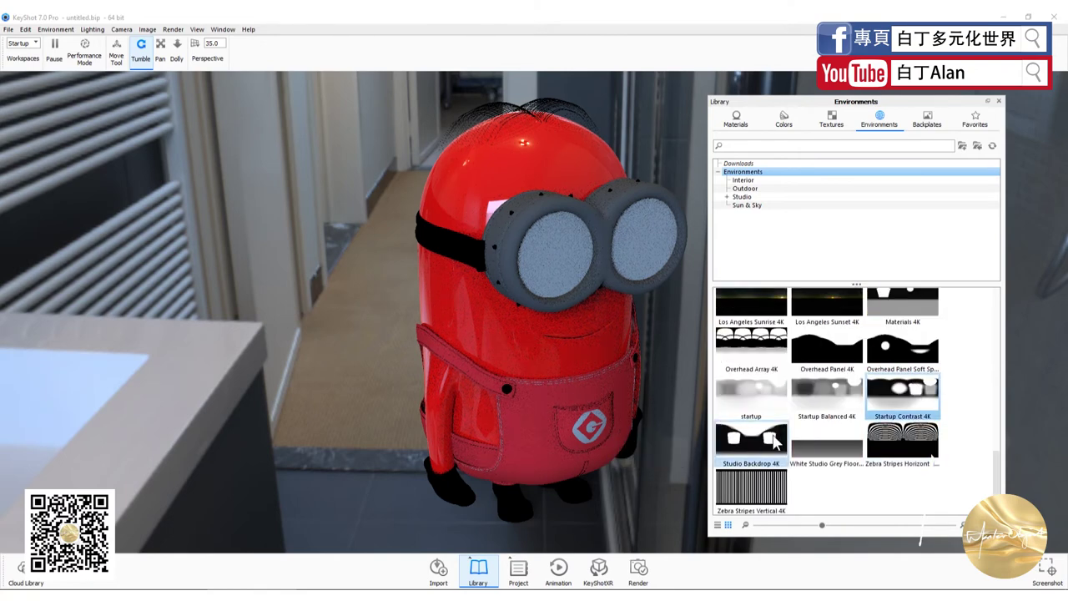
double_click(755, 406)
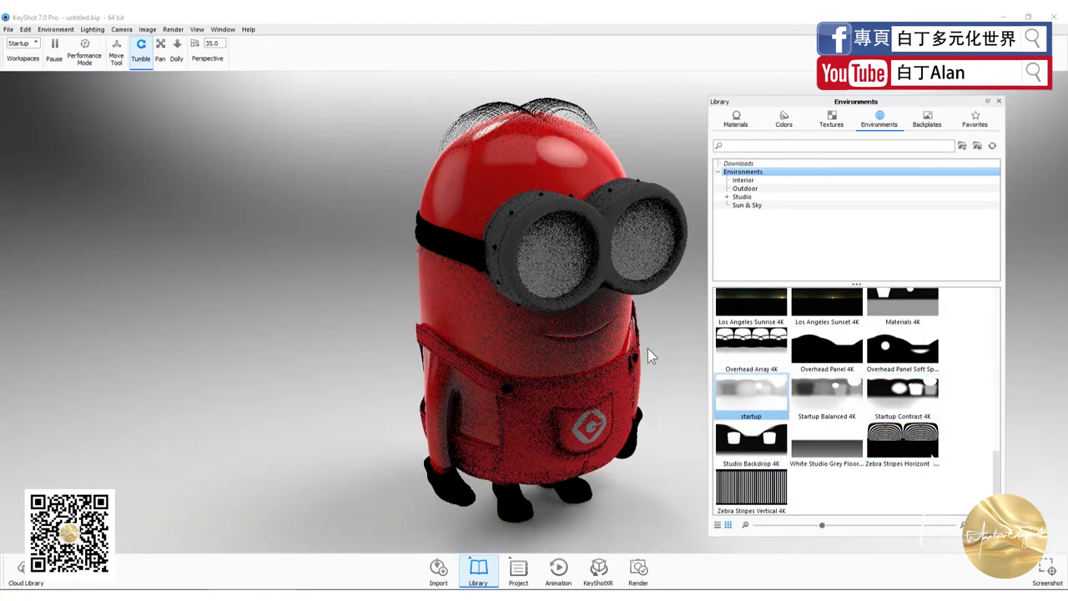
left_click(736, 118)
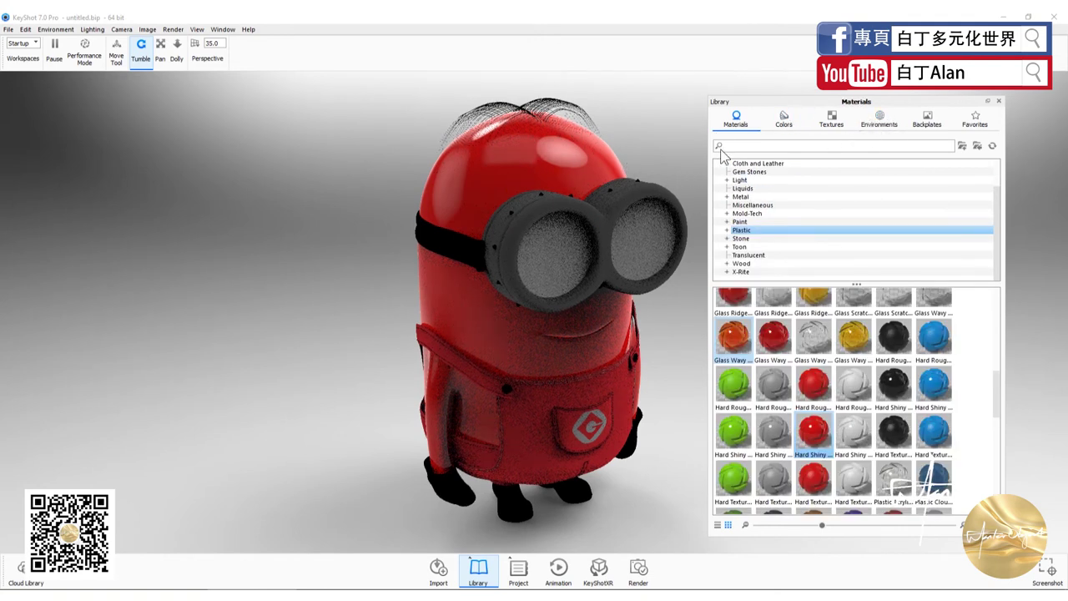
- Reapply the startup environment to the red minion from the Environments library
left_click(879, 118)
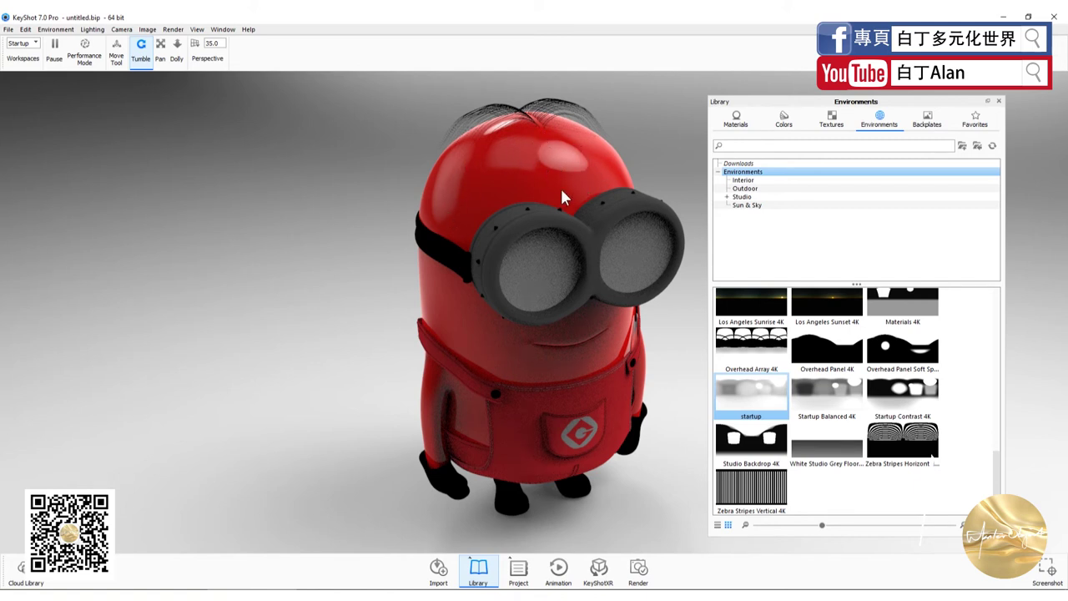
left_click_drag(717, 385, 613, 203)
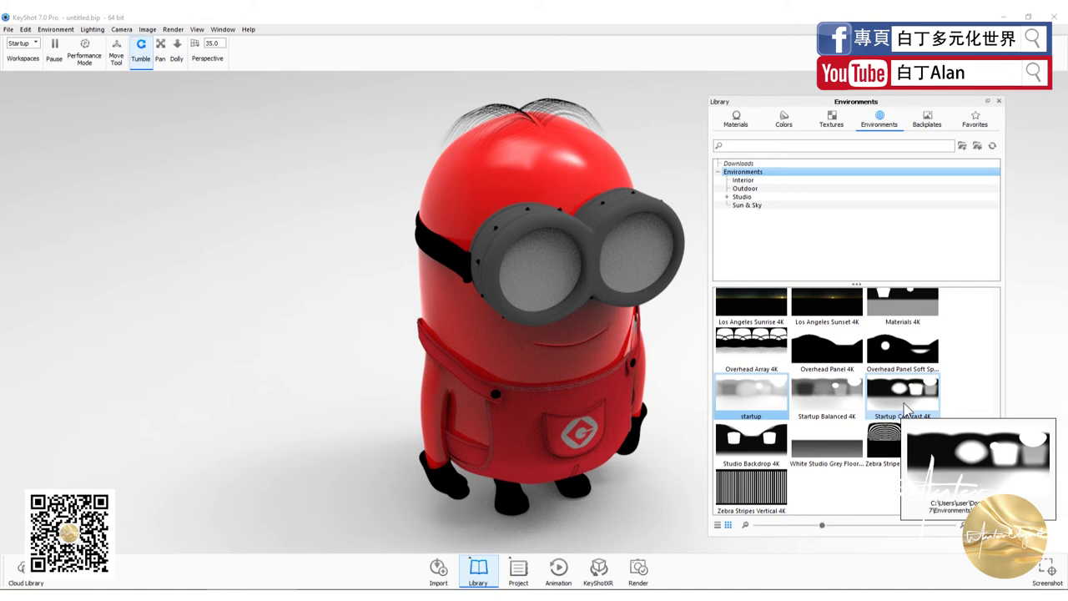
- Try Startup Balanced 4K, startup and 3 Panels Tilted 4K lighting on the minion
left_click_drag(838, 389, 620, 430)
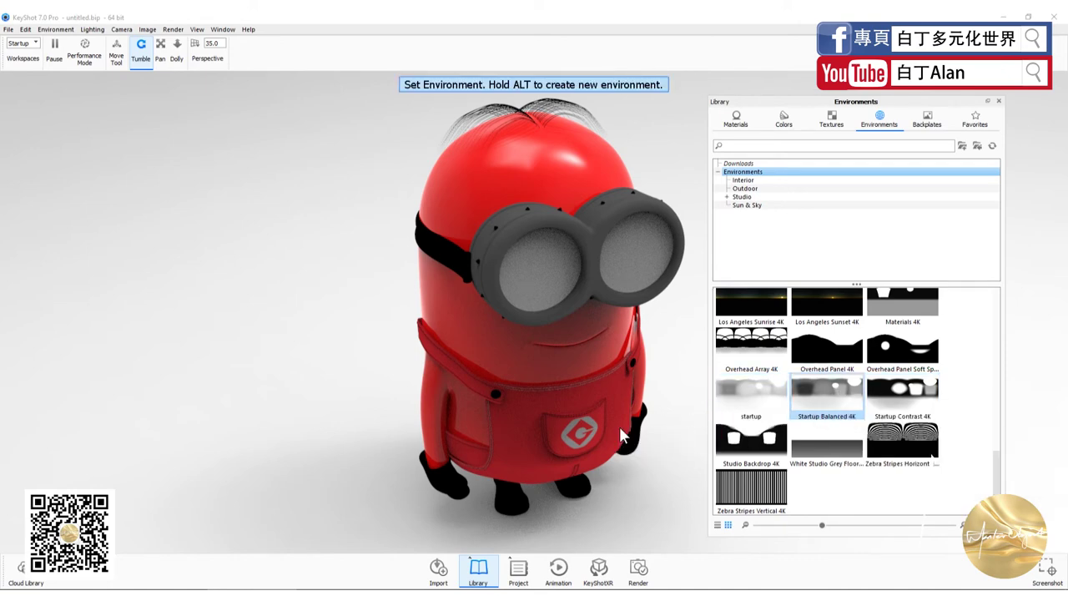
mouse_move(751, 392)
left_mouse_down()
mouse_move(579, 405)
mouse_move(590, 392)
left_mouse_up()
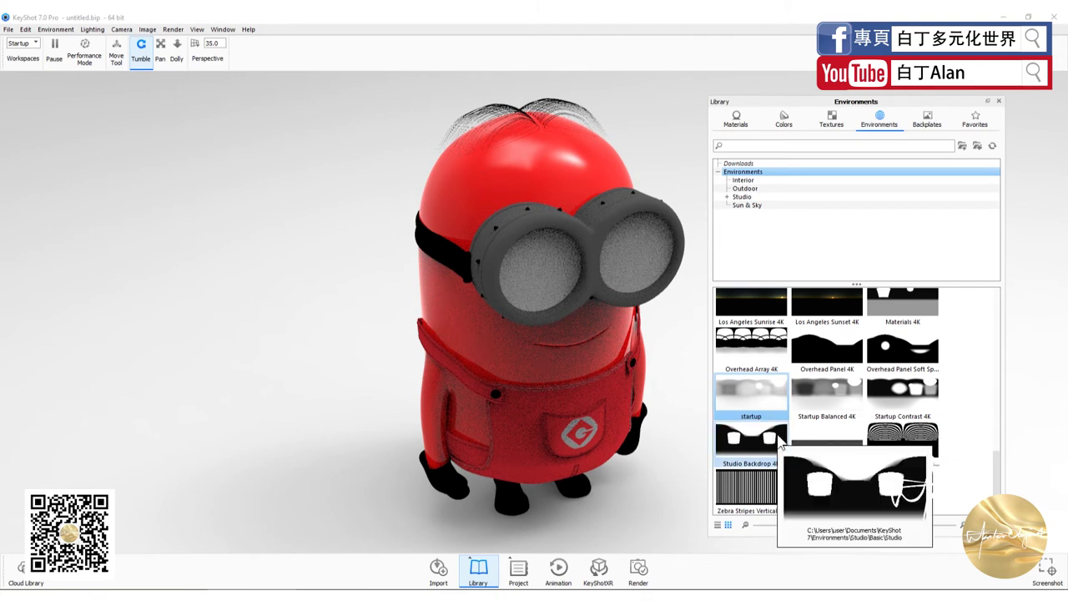
scroll(777, 433, "up", 5)
scroll(777, 434, "up", 5)
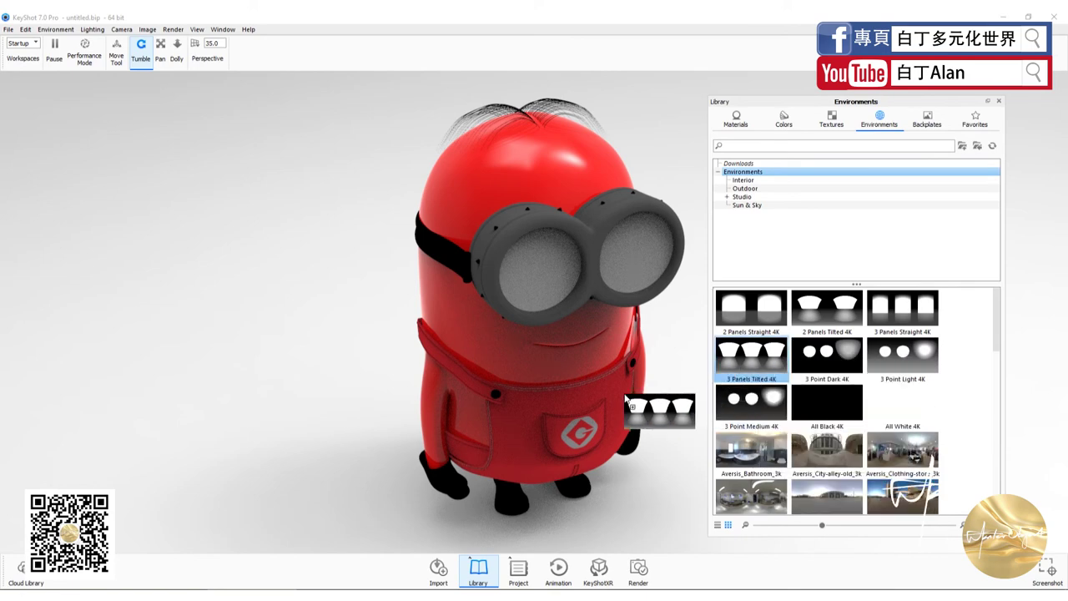
left_click_drag(759, 364, 609, 319)
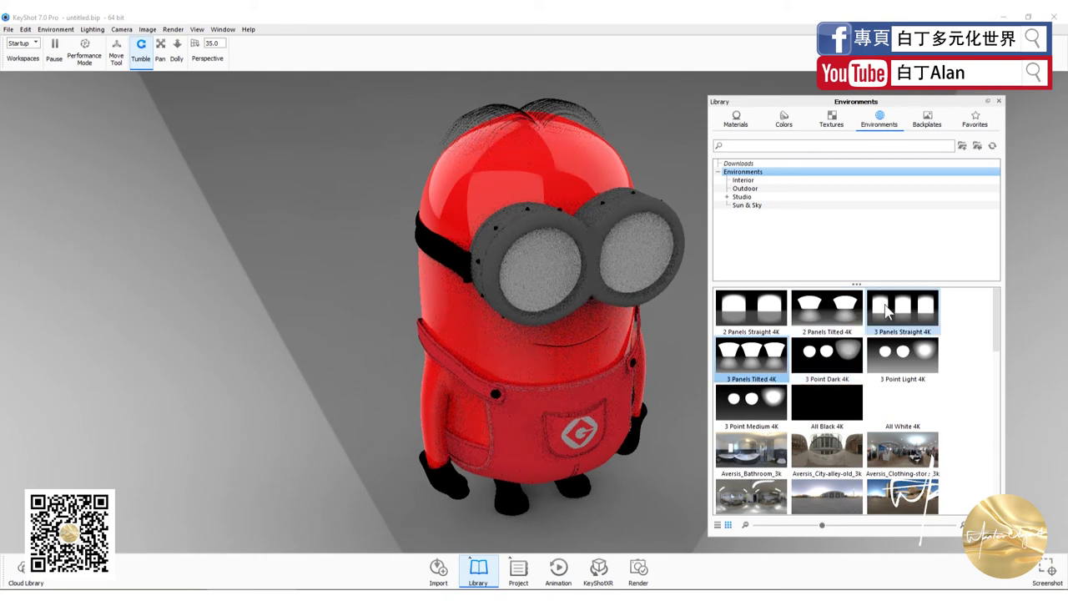
- Compare 3 Panels Straight and 2 Panels Straight 4K, settling on 2 Panels Tilted 4K
left_click_drag(825, 315, 629, 381)
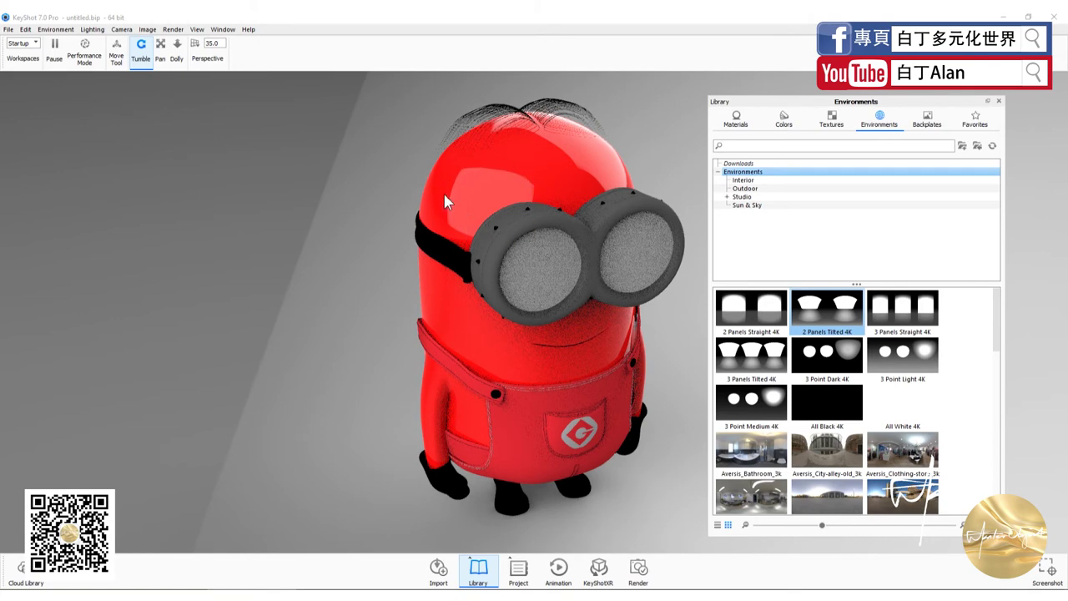
left_click_drag(900, 304, 615, 361)
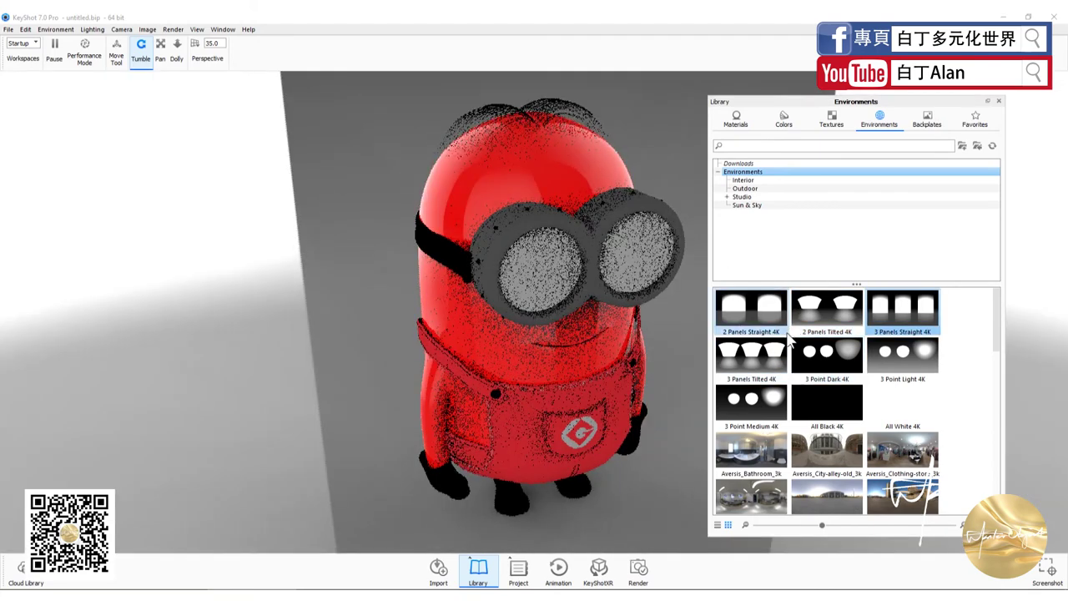
left_click_drag(788, 334, 502, 225)
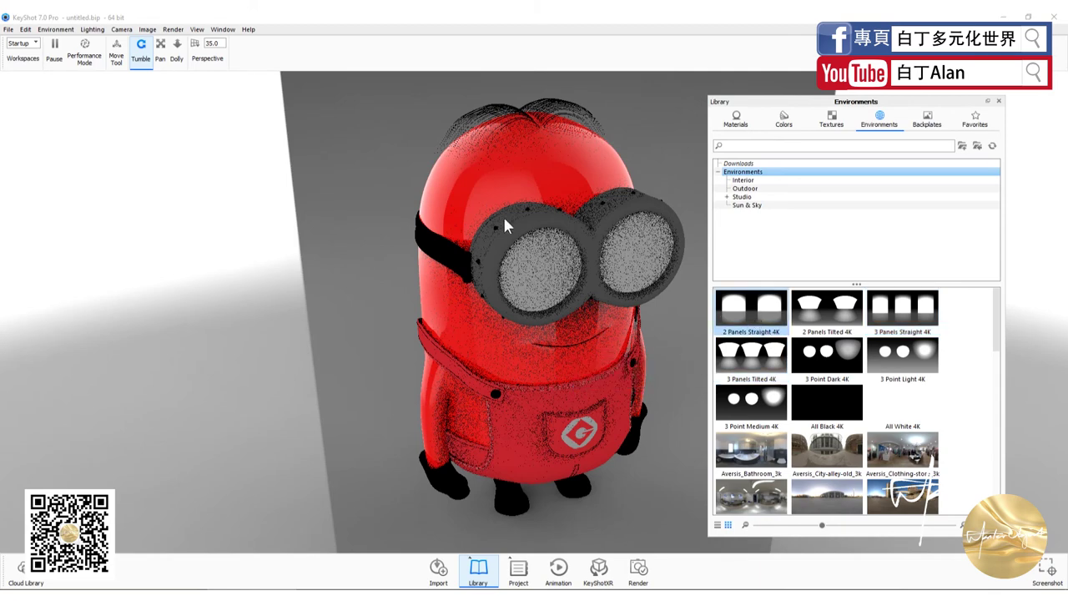
scroll(860, 409, "down", 10)
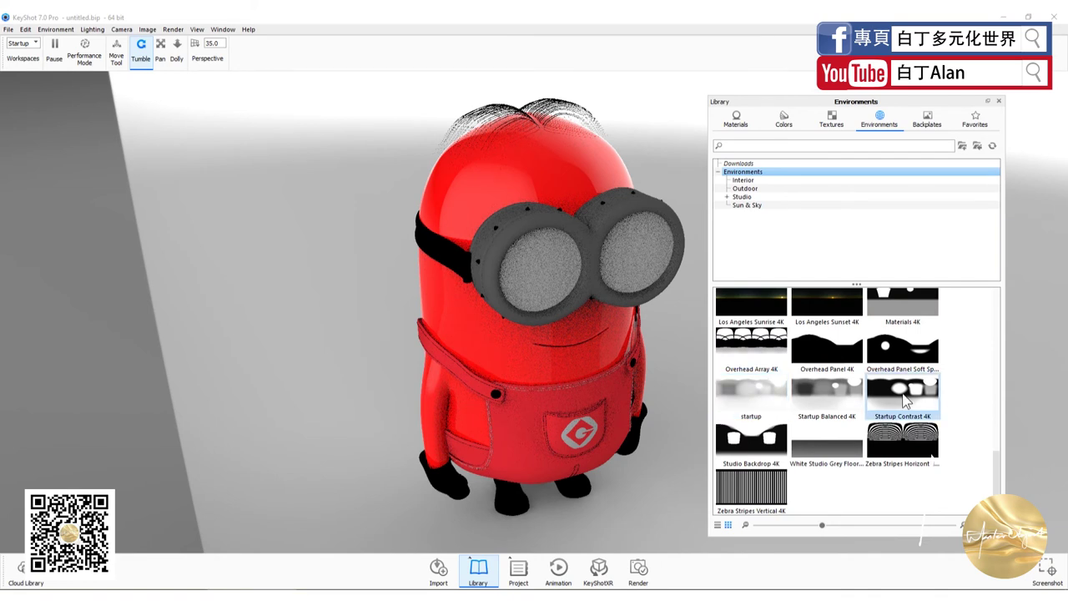
scroll(903, 401, "up", 10)
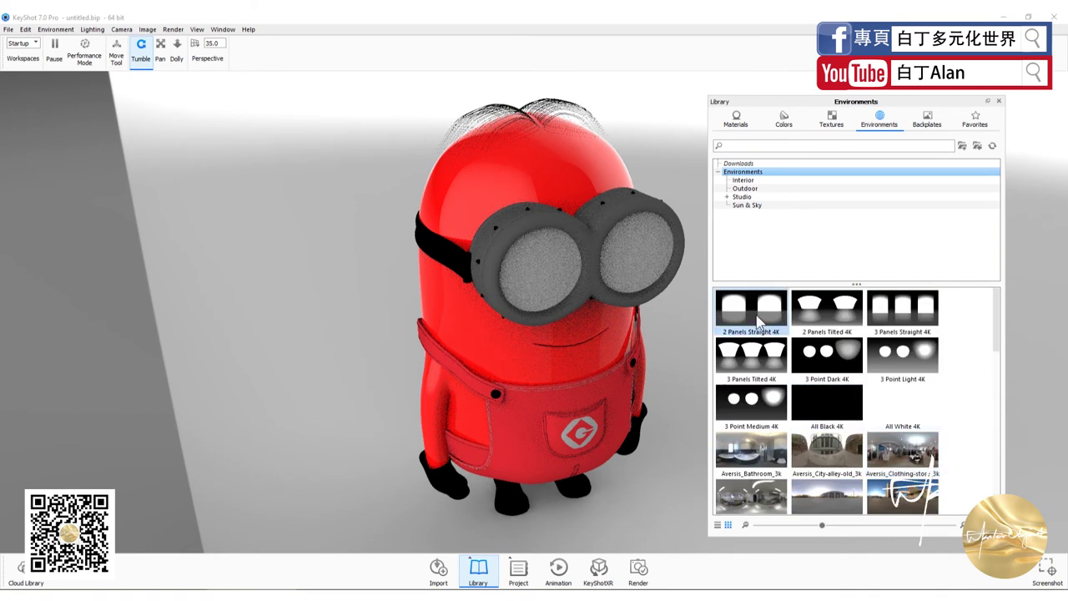
left_click_drag(751, 310, 572, 361)
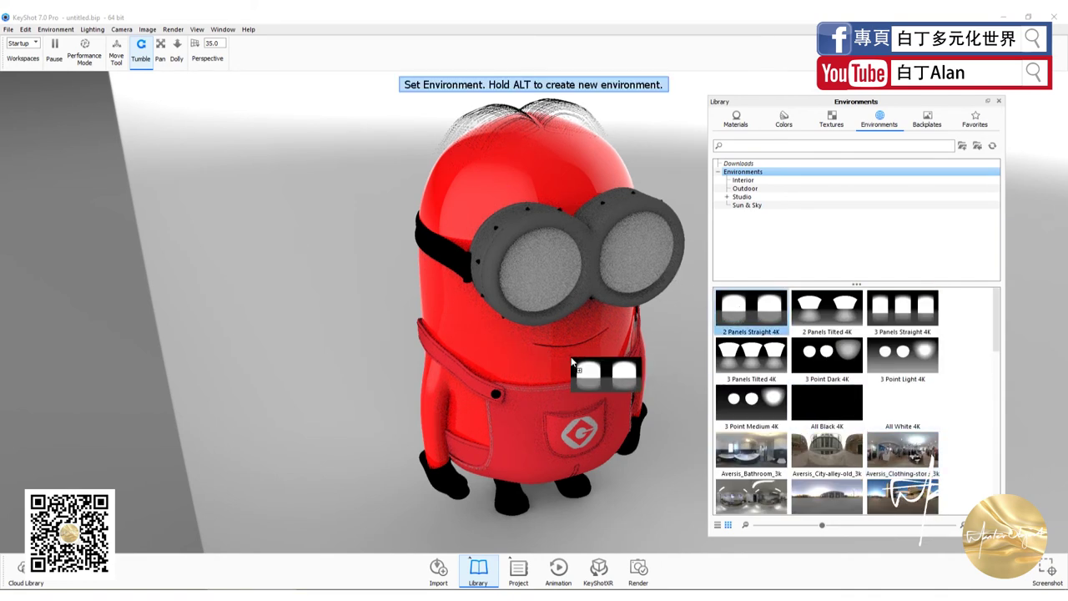
left_click_drag(827, 311, 549, 255)
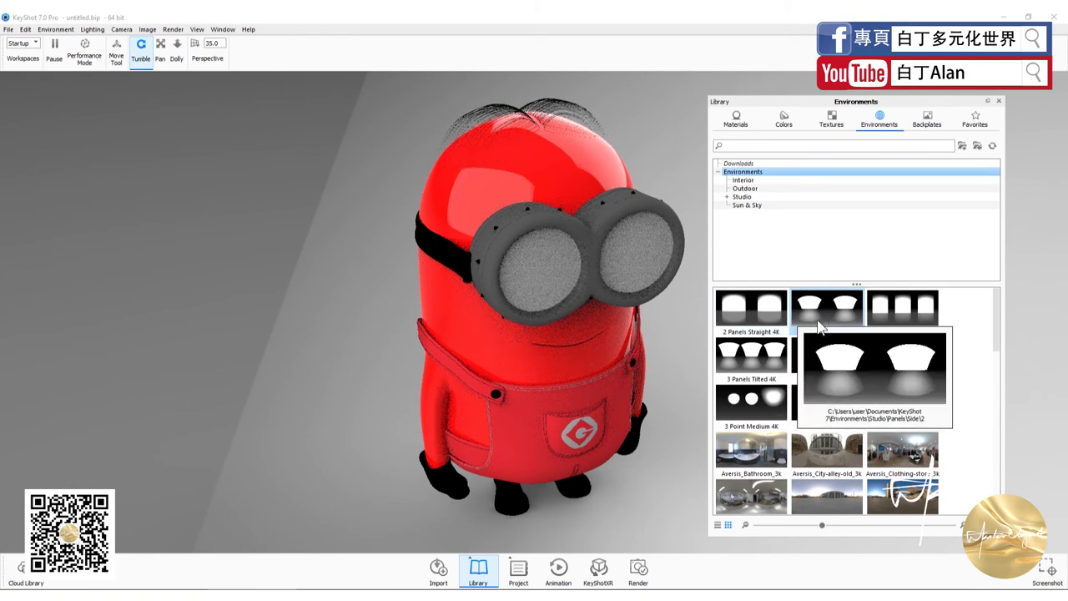
- After briefly picking startup and Startup Contrast 4K, light the scene with Light Tent White Floor 4K
scroll(822, 367, "down", 10)
left_click(762, 397)
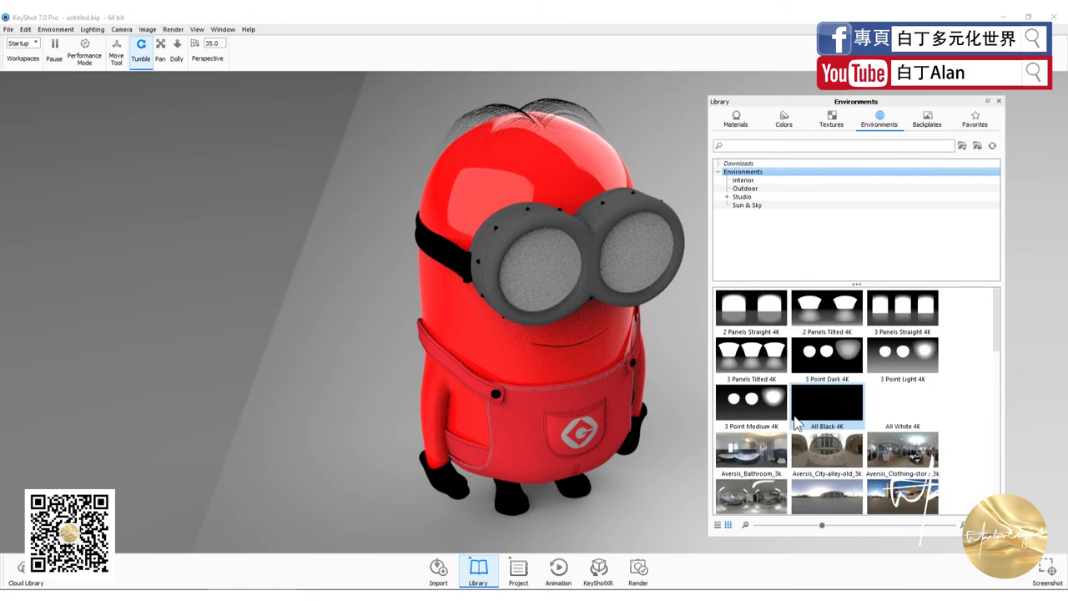
left_click(917, 404)
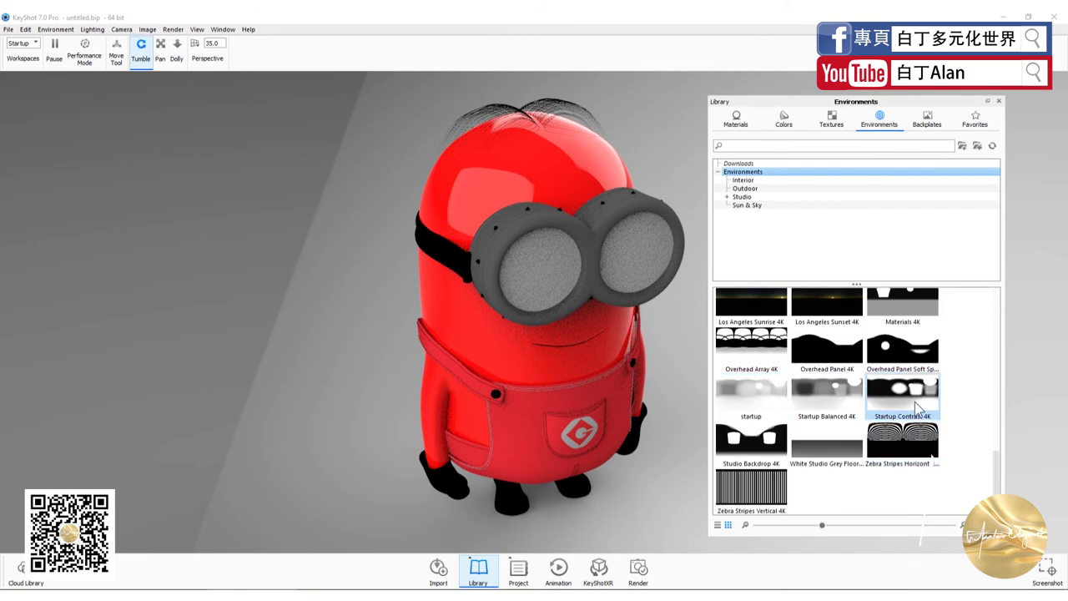
mouse_move(903, 402)
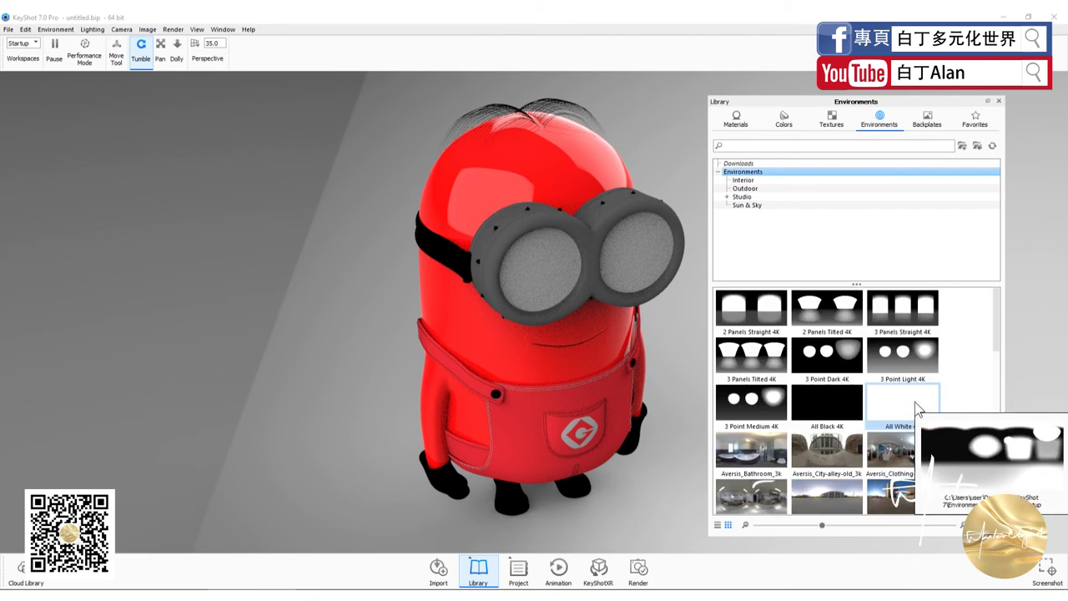
left_click(770, 355)
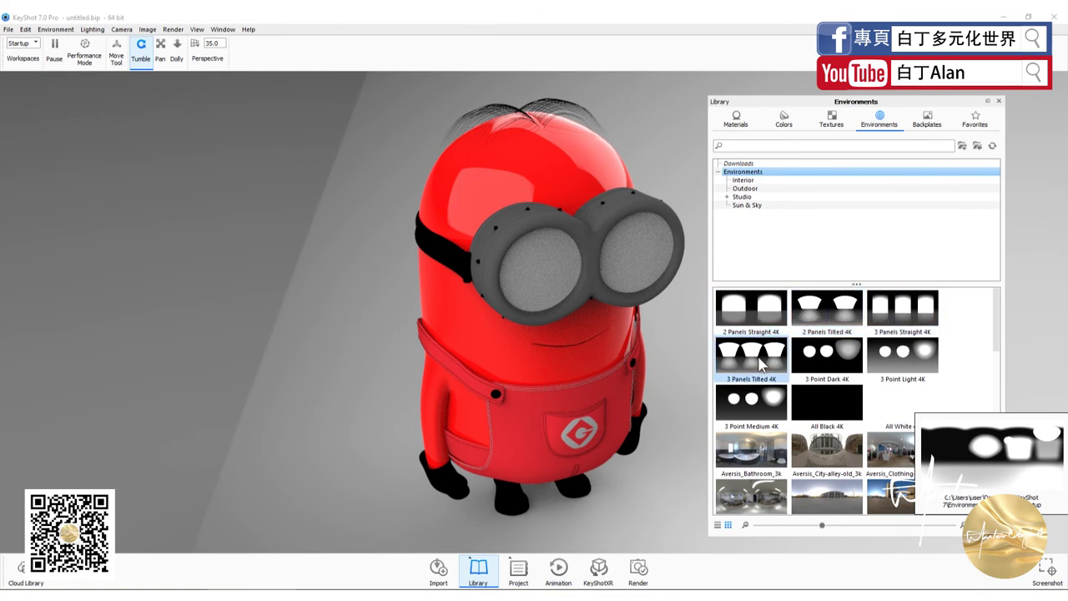
scroll(785, 380, "down", 5)
scroll(836, 401, "down", 5)
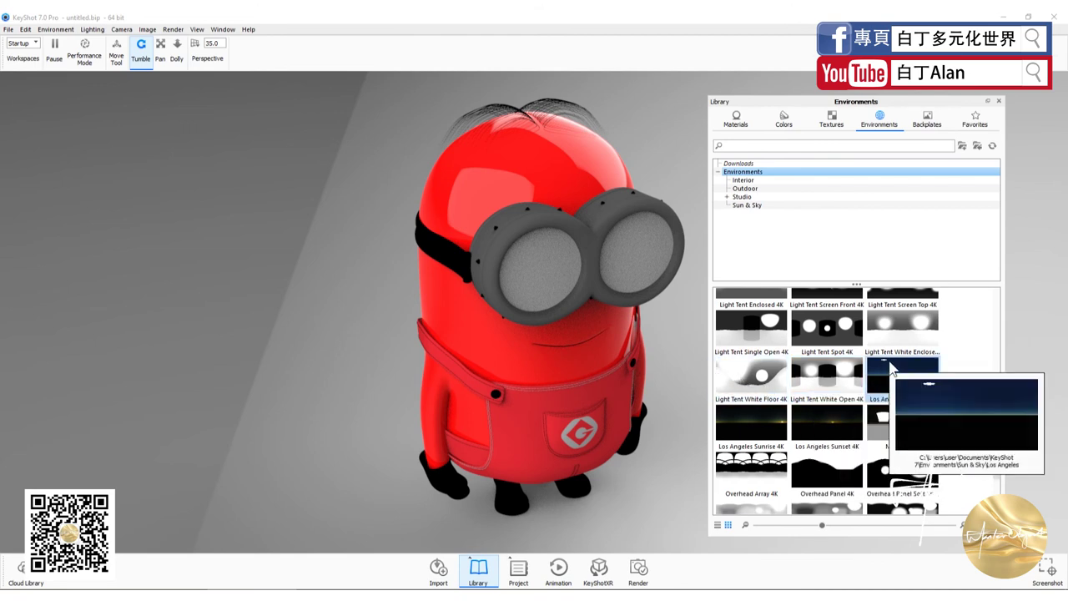
mouse_move(752, 377)
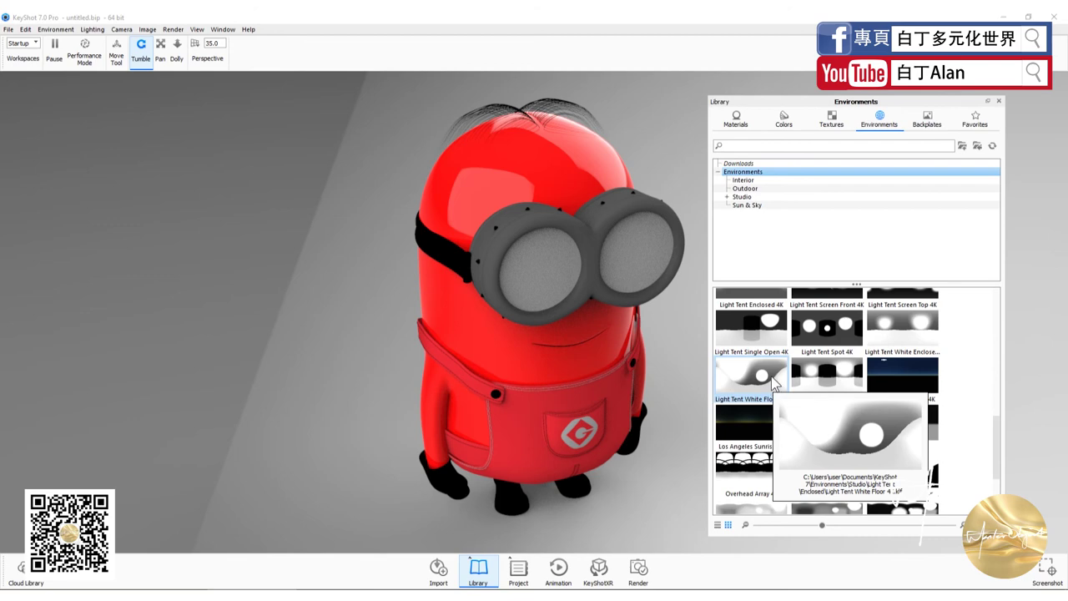
mouse_move(775, 386)
left_mouse_down()
mouse_move(521, 372)
mouse_move(552, 385)
left_mouse_up()
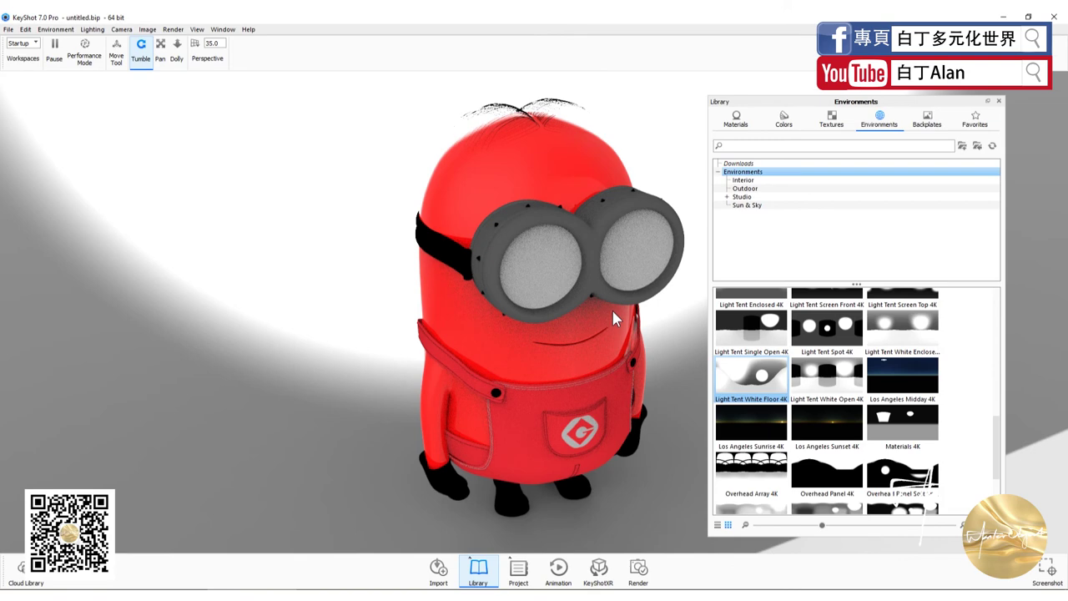
- Orbit the red Minion to view its underside, then return it to an upright front view
mouse_move(612, 308)
left_mouse_down()
mouse_move(562, 242)
mouse_move(544, 293)
mouse_move(551, 378)
left_mouse_up()
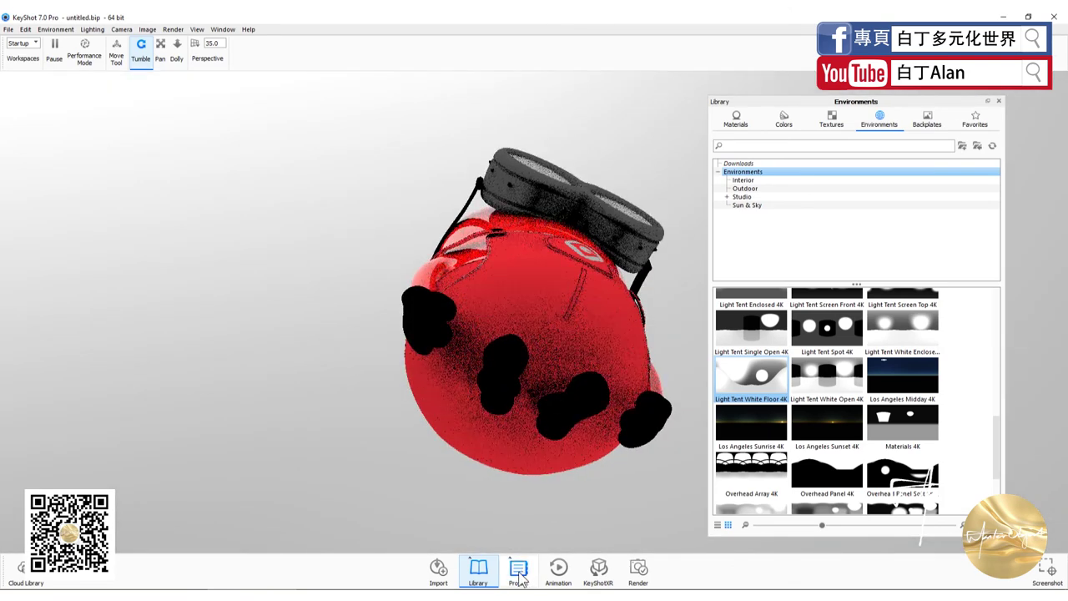
left_click_drag(581, 225, 539, 244)
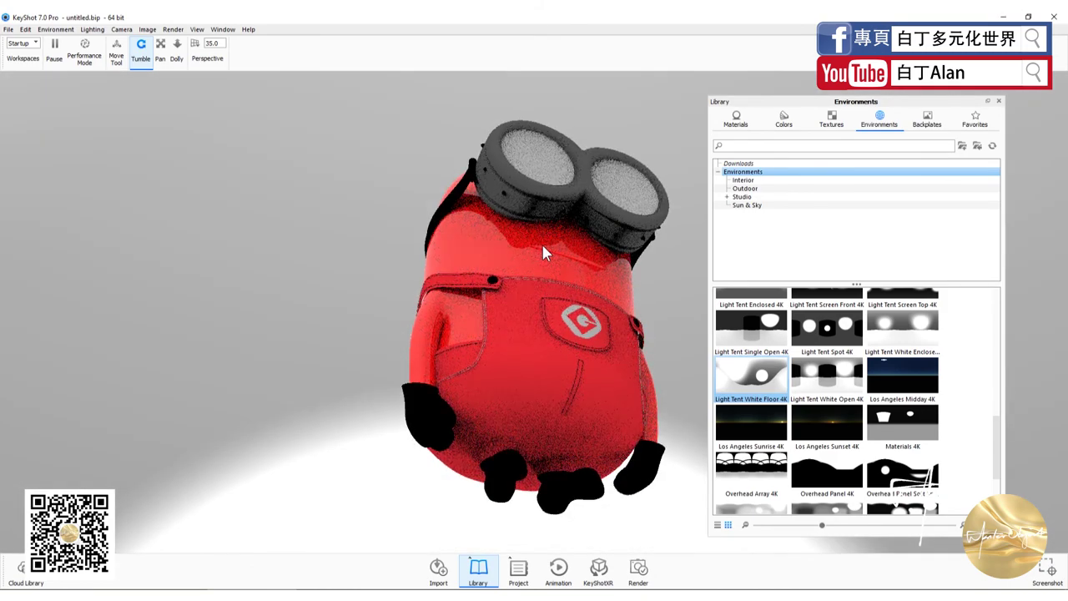
mouse_move(542, 251)
left_mouse_down()
mouse_move(513, 388)
mouse_move(505, 320)
left_mouse_up()
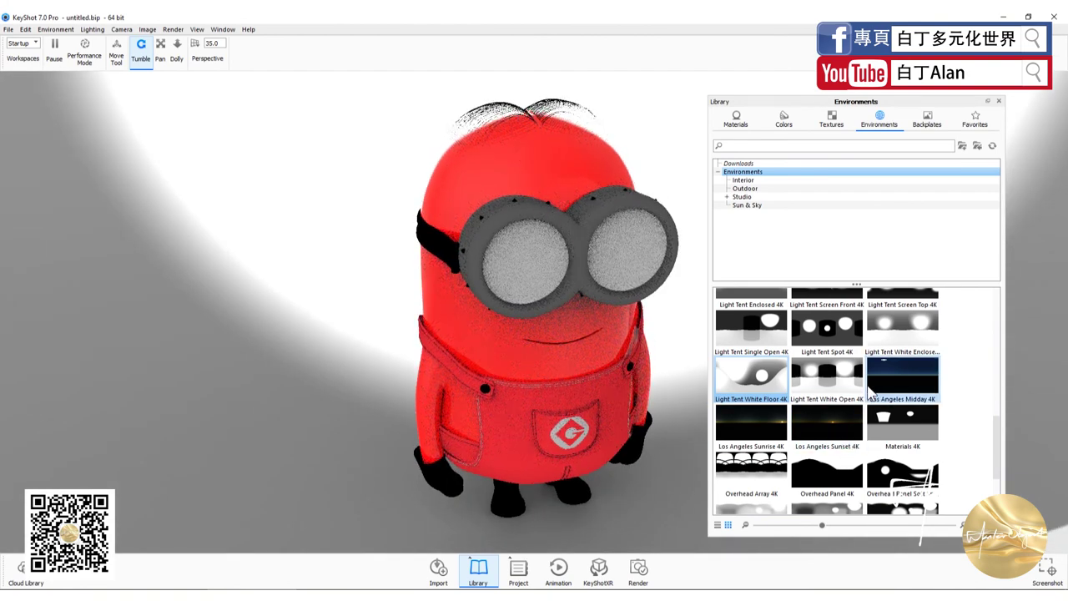
scroll(842, 426, "up", 5)
scroll(842, 428, "down", 5)
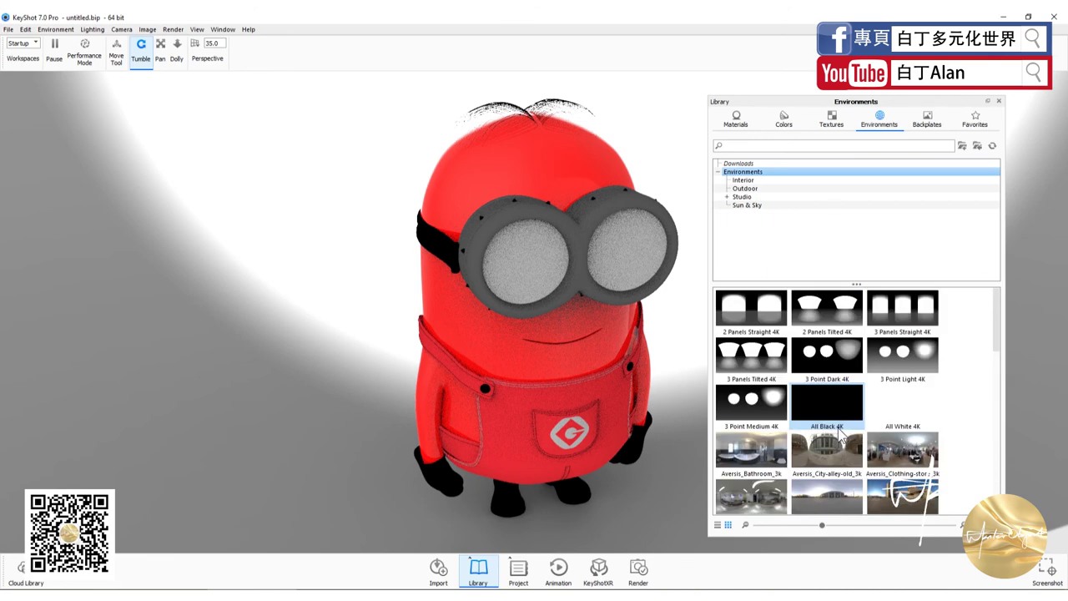
scroll(842, 427, "up", 5)
scroll(864, 429, "down", 5)
scroll(864, 428, "down", 3)
scroll(865, 429, "up", 5)
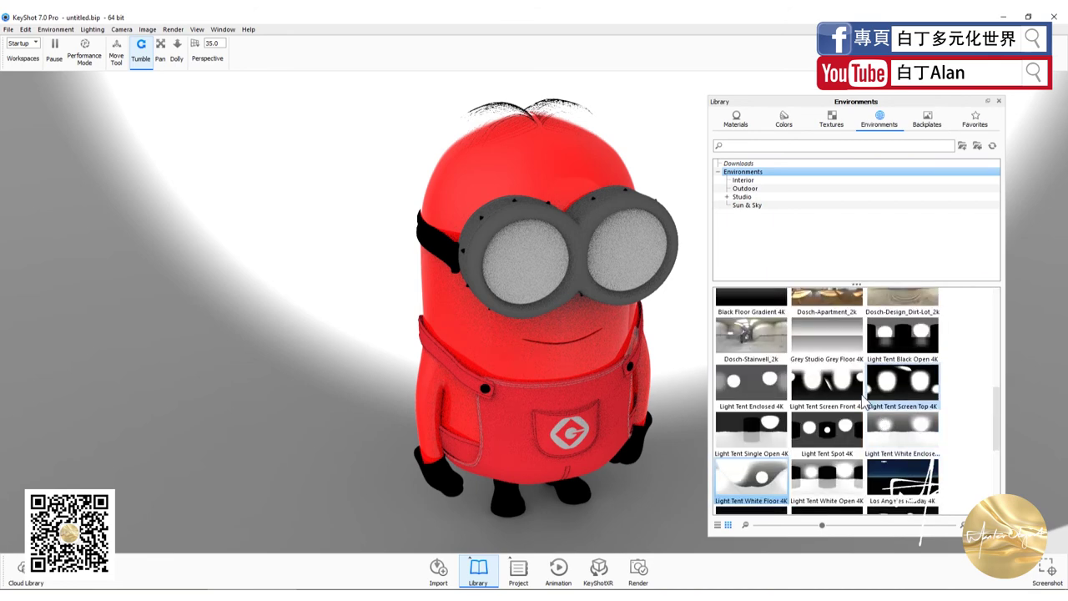
- Light the Minion with the startup environment, then with Light Tent Black Open 4K
scroll(826, 401, "down", 5)
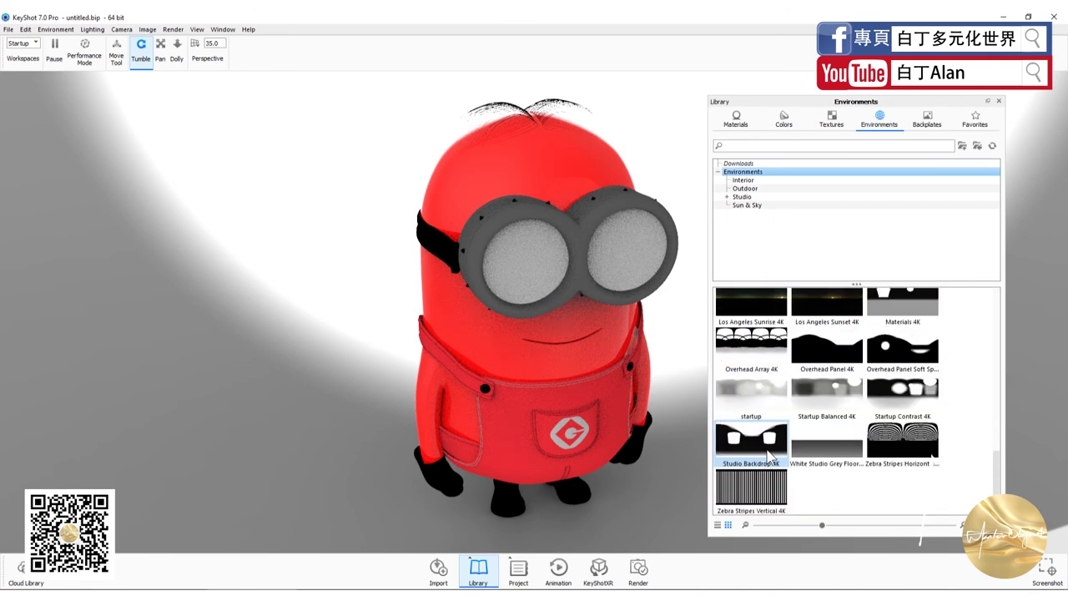
left_click_drag(751, 392, 631, 408)
scroll(901, 437, "up", 3)
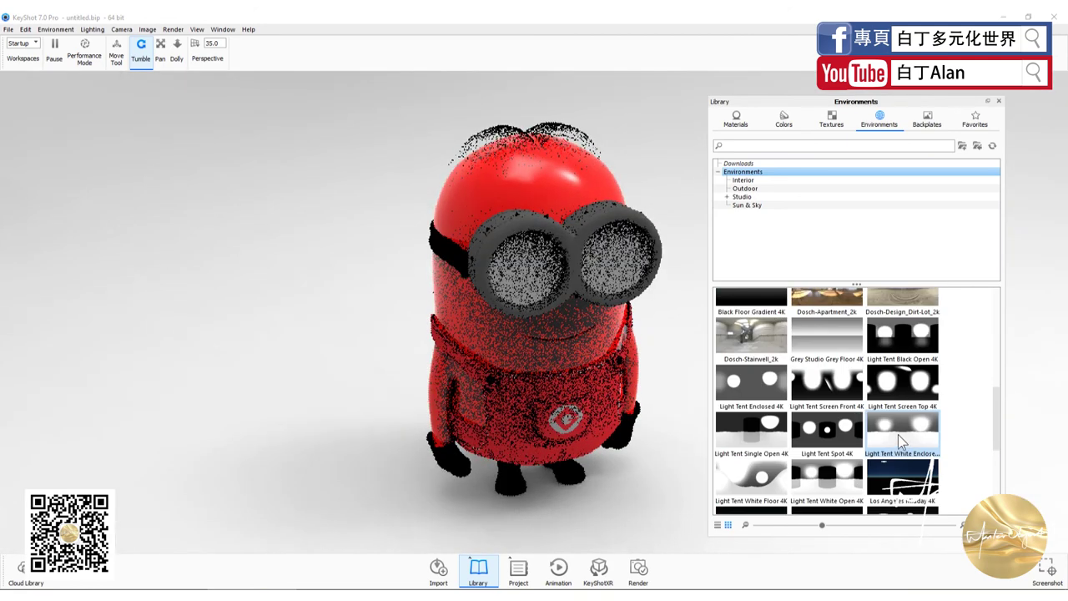
left_click_drag(901, 344, 600, 367)
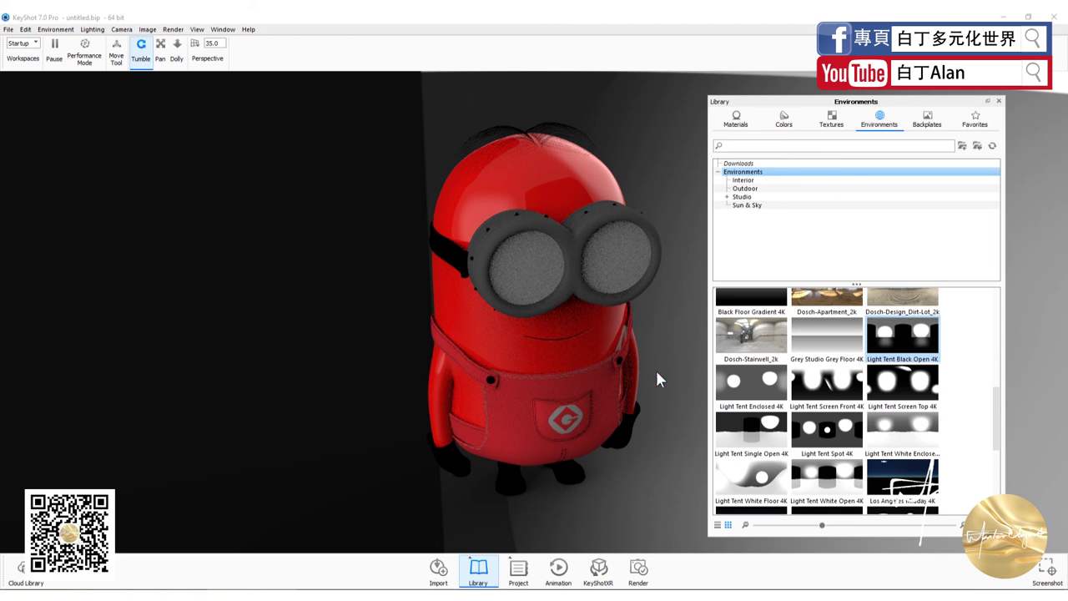
- Switch back to startup, reapply Light Tent Black Open 4K, then undo to a lighter environment
scroll(826, 451, "down", 5)
left_click_drag(765, 398, 556, 273)
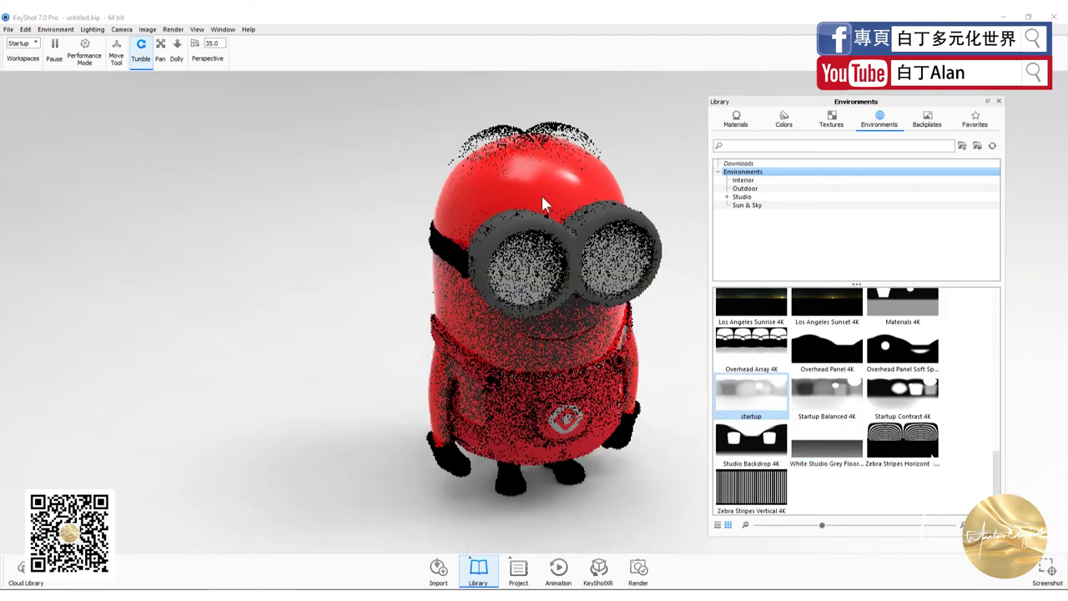
scroll(901, 350, "up", 3)
left_click_drag(902, 338, 457, 388)
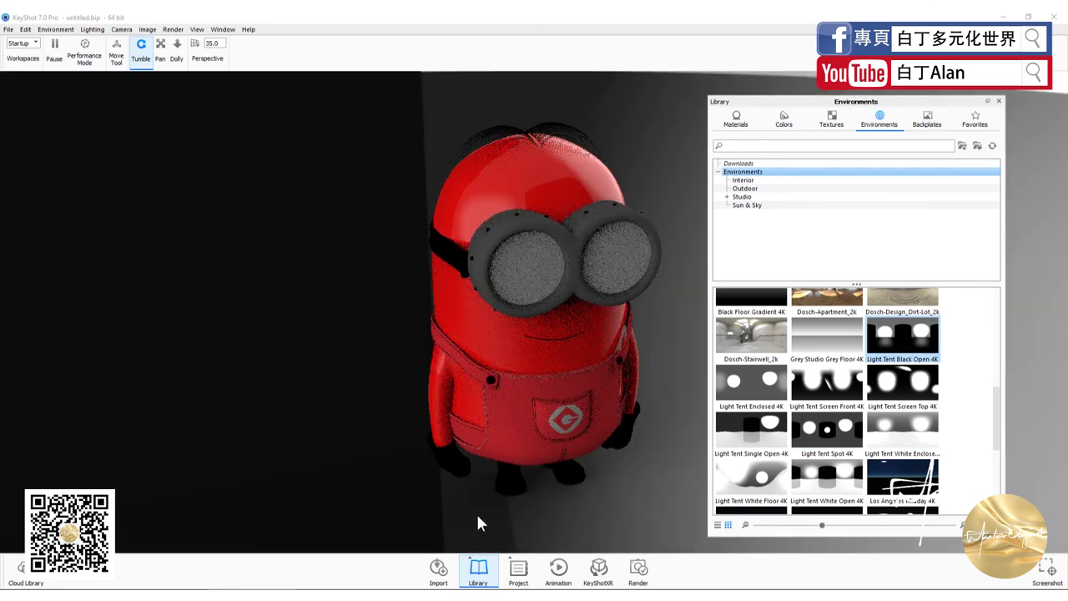
key("ctrl+z")
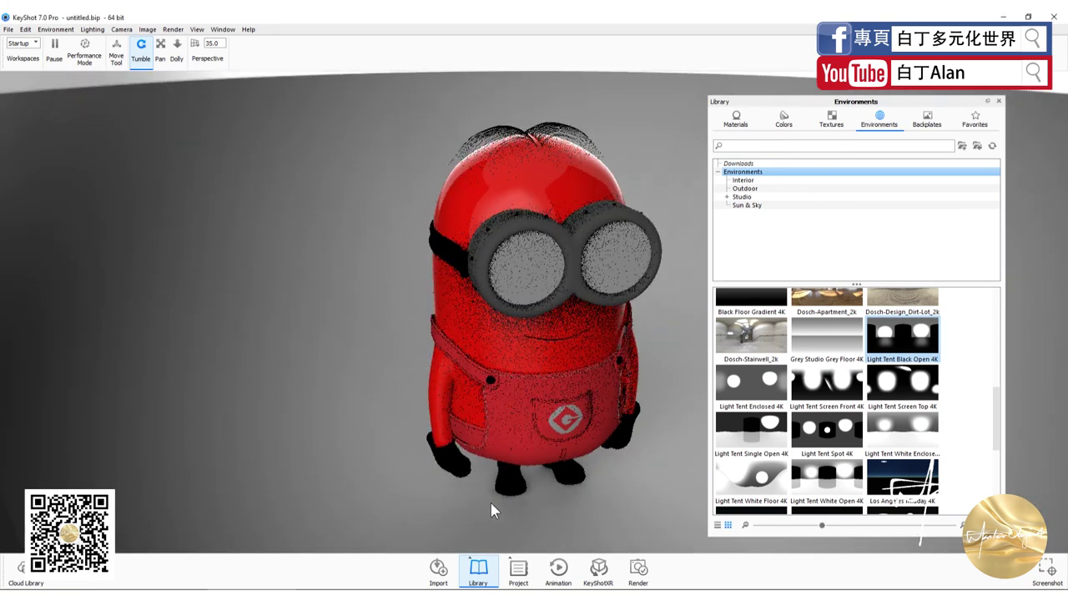
- Apply Startup Contrast 4K from the Environments library, replacing Light Tent Black Open 4K
scroll(834, 401, "down", 5)
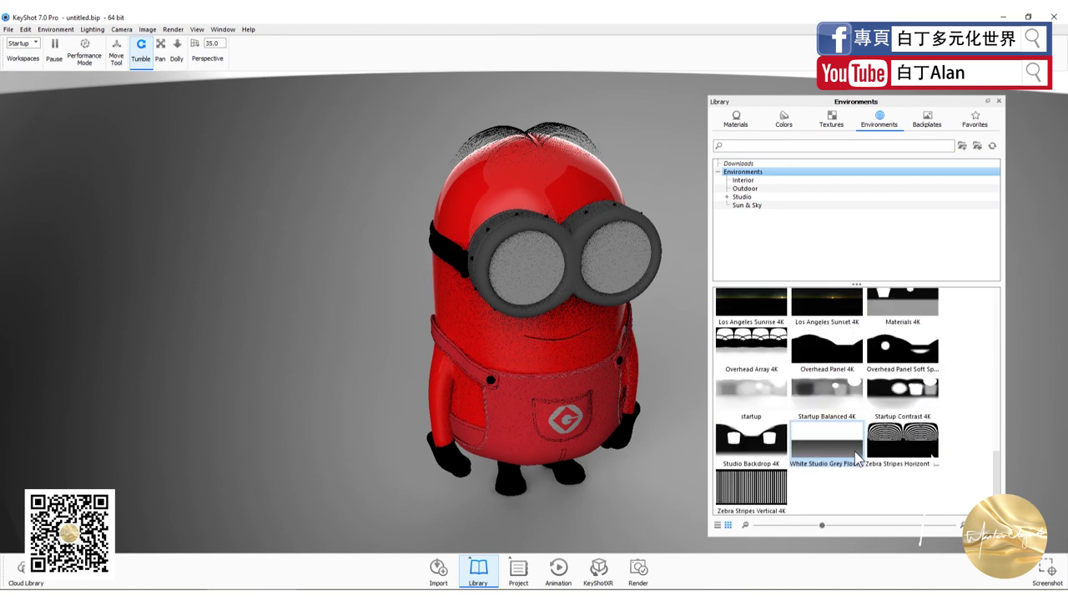
mouse_move(903, 392)
left_mouse_down()
mouse_move(845, 421)
mouse_move(542, 489)
left_mouse_up()
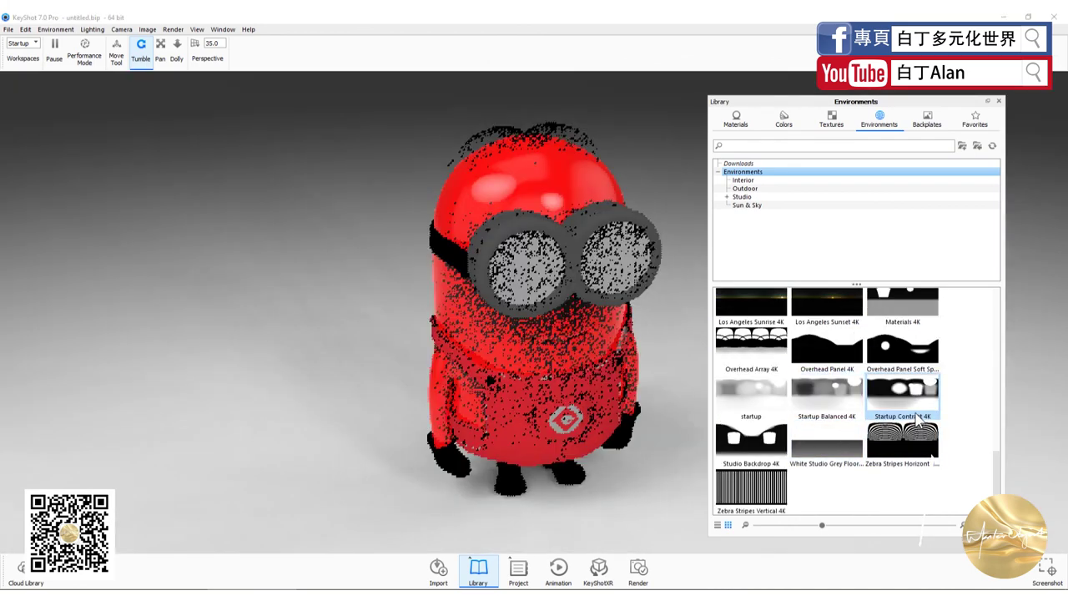